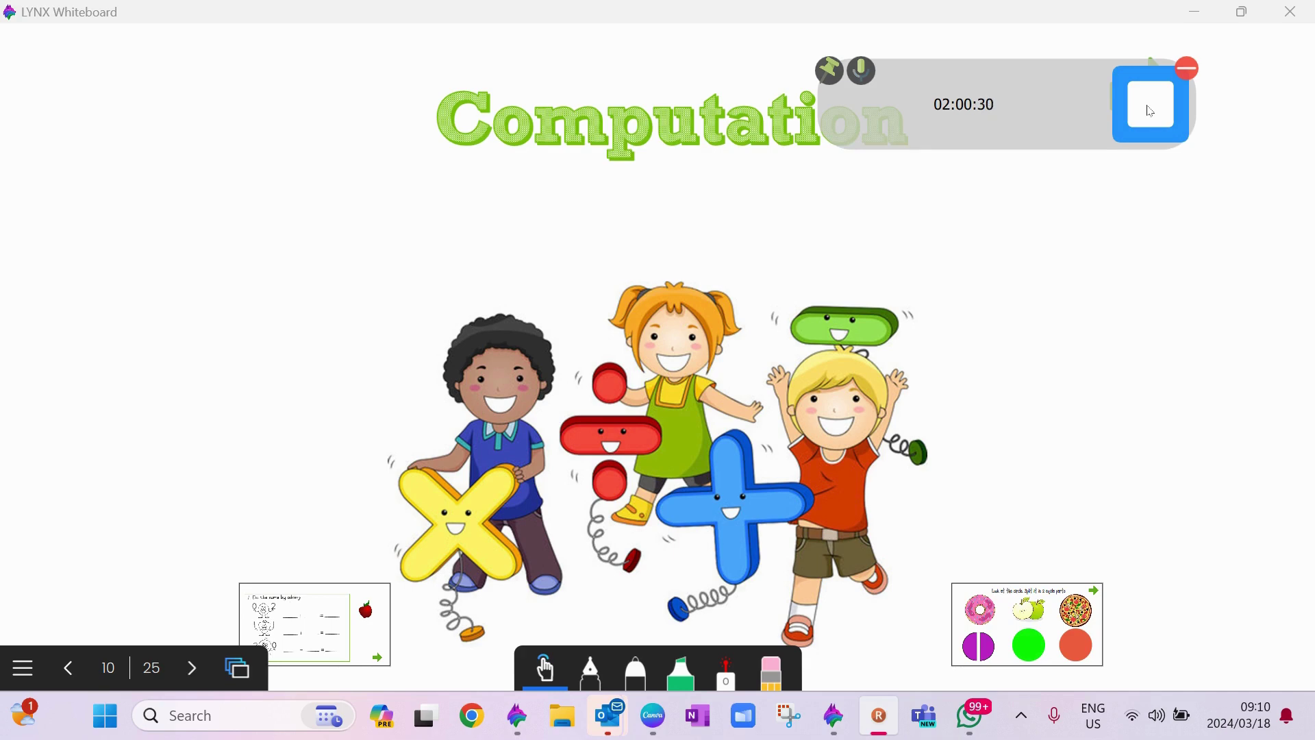
Open the adding sums worksheet page and handwrite 0 and 2 on the first sum's two addend lines.
click(302, 627)
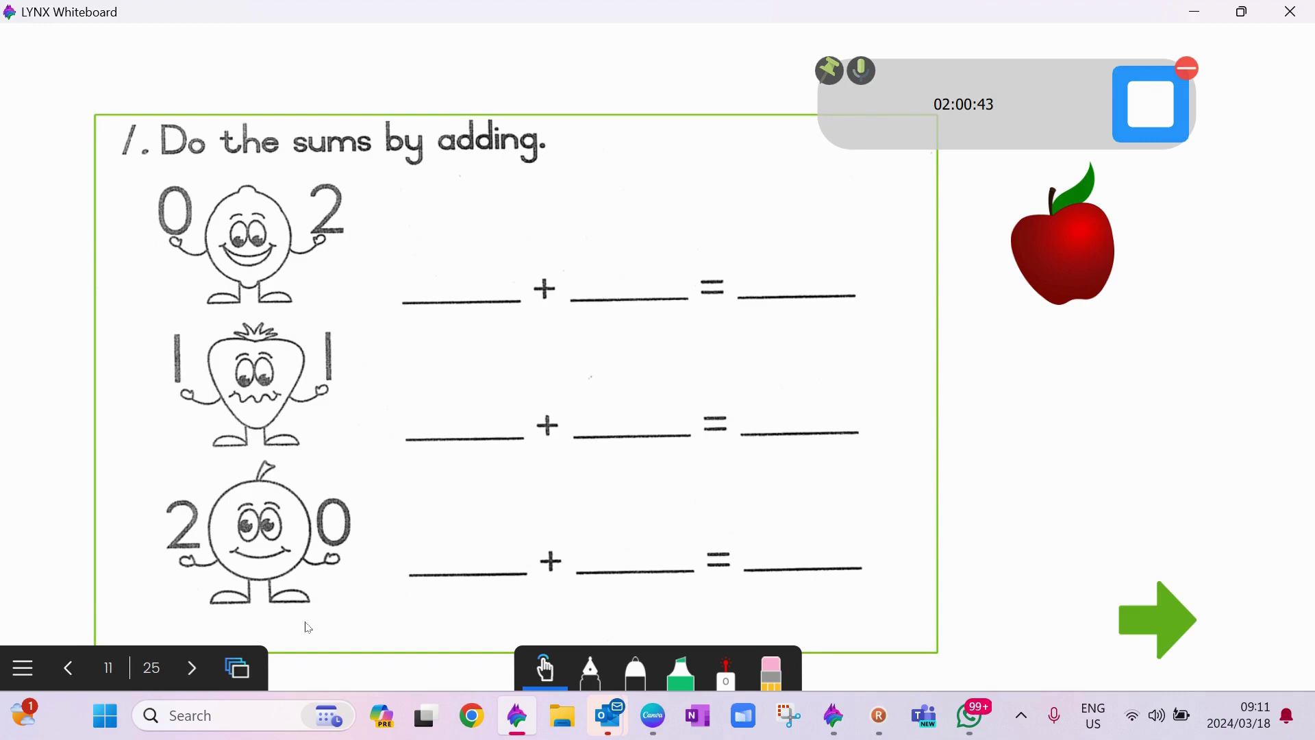
click(637, 670)
mouse_move(483, 224)
mouse_down()
mouse_move(435, 296)
mouse_move(480, 225)
mouse_up()
mouse_move(582, 232)
mouse_down()
mouse_move(603, 300)
mouse_move(650, 311)
mouse_up()
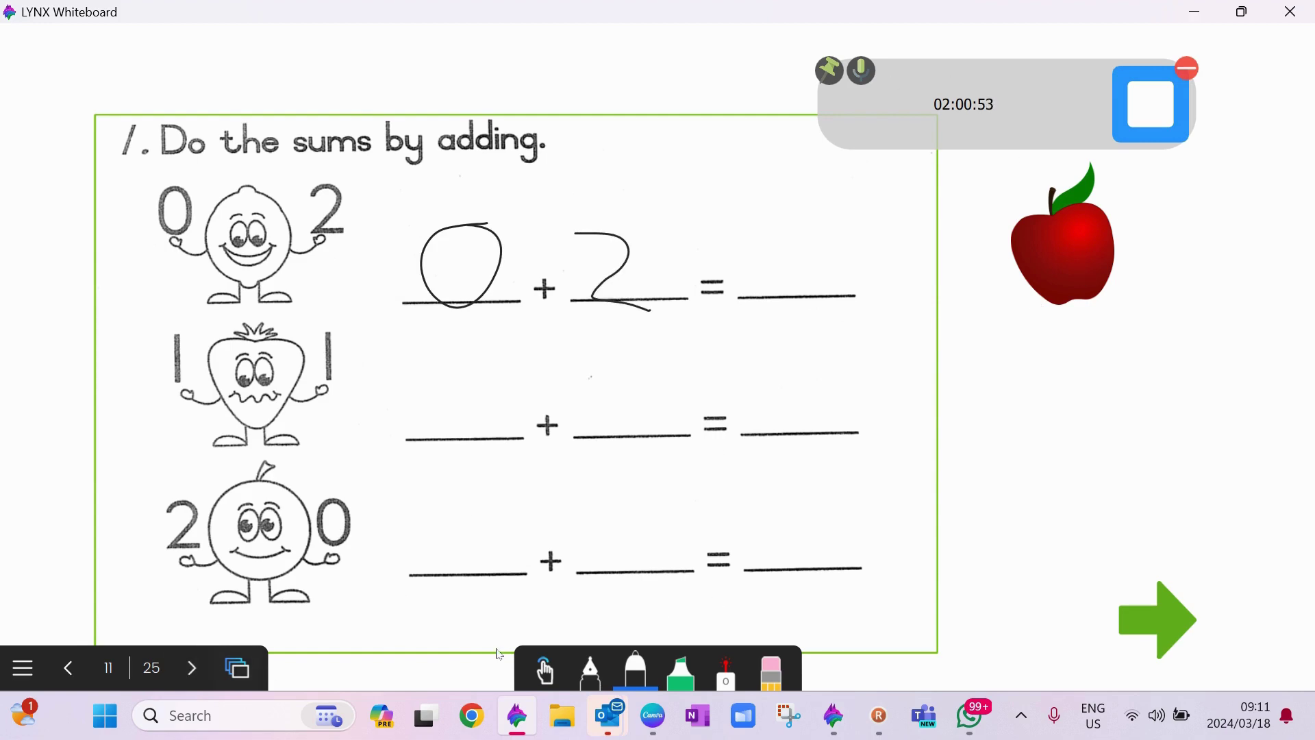
Pull two copies off the red apple and place them beside the original.
click(546, 670)
mouse_move(1078, 232)
mouse_down()
mouse_move(1141, 200)
mouse_move(1206, 194)
mouse_up()
drag(1081, 215, 1227, 310)
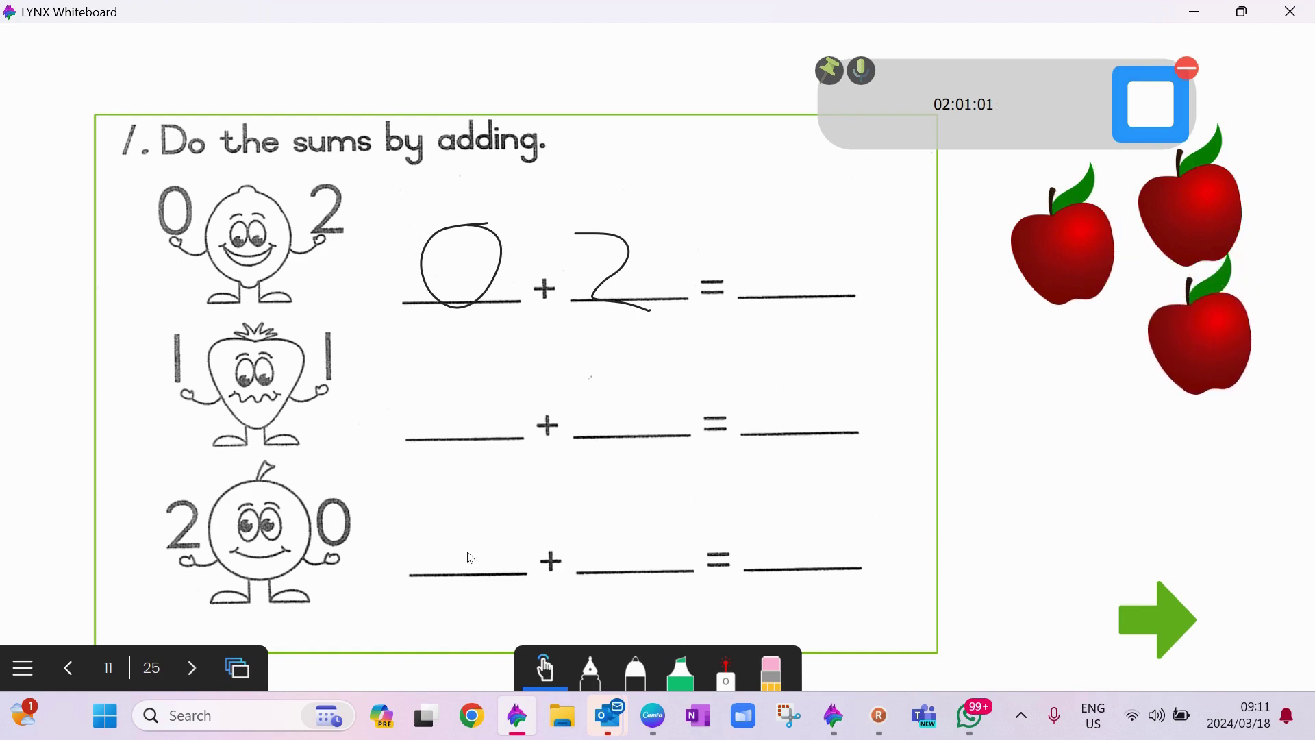
Leave presentation mode without keeping the changes made while presenting.
click(22, 668)
click(102, 606)
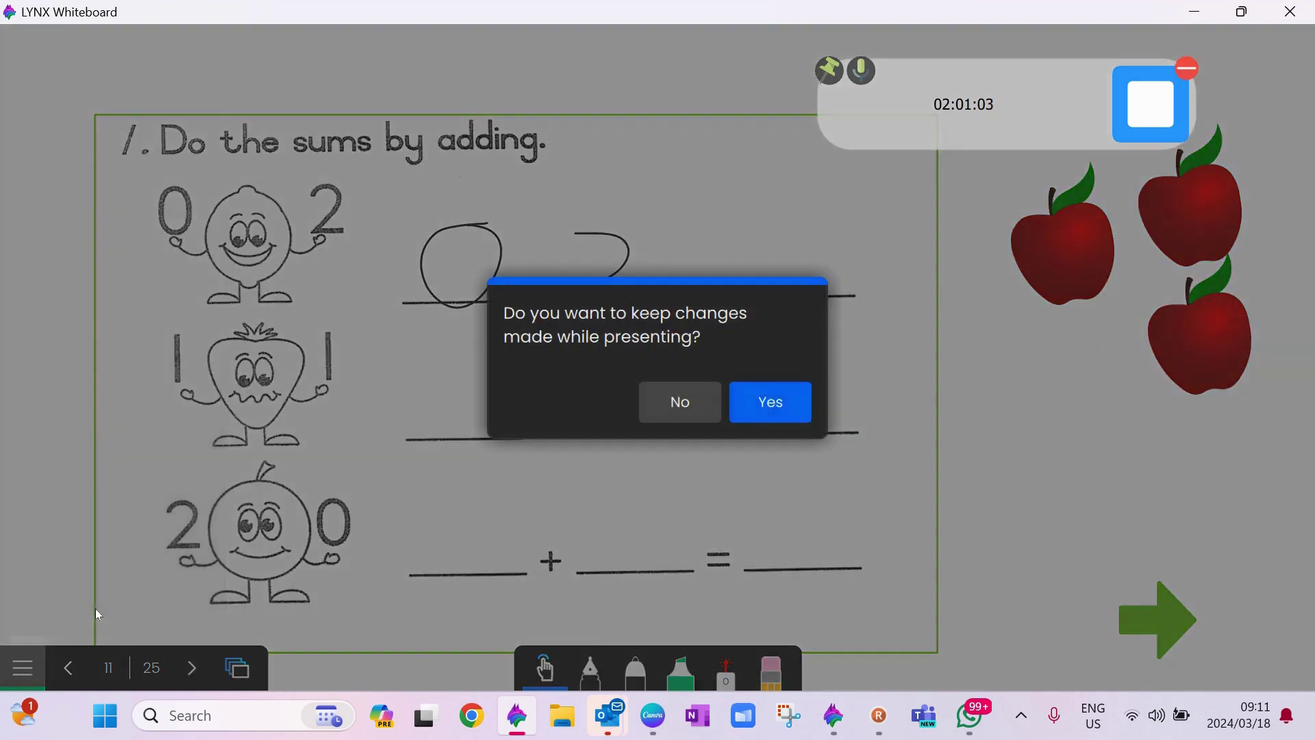
click(701, 403)
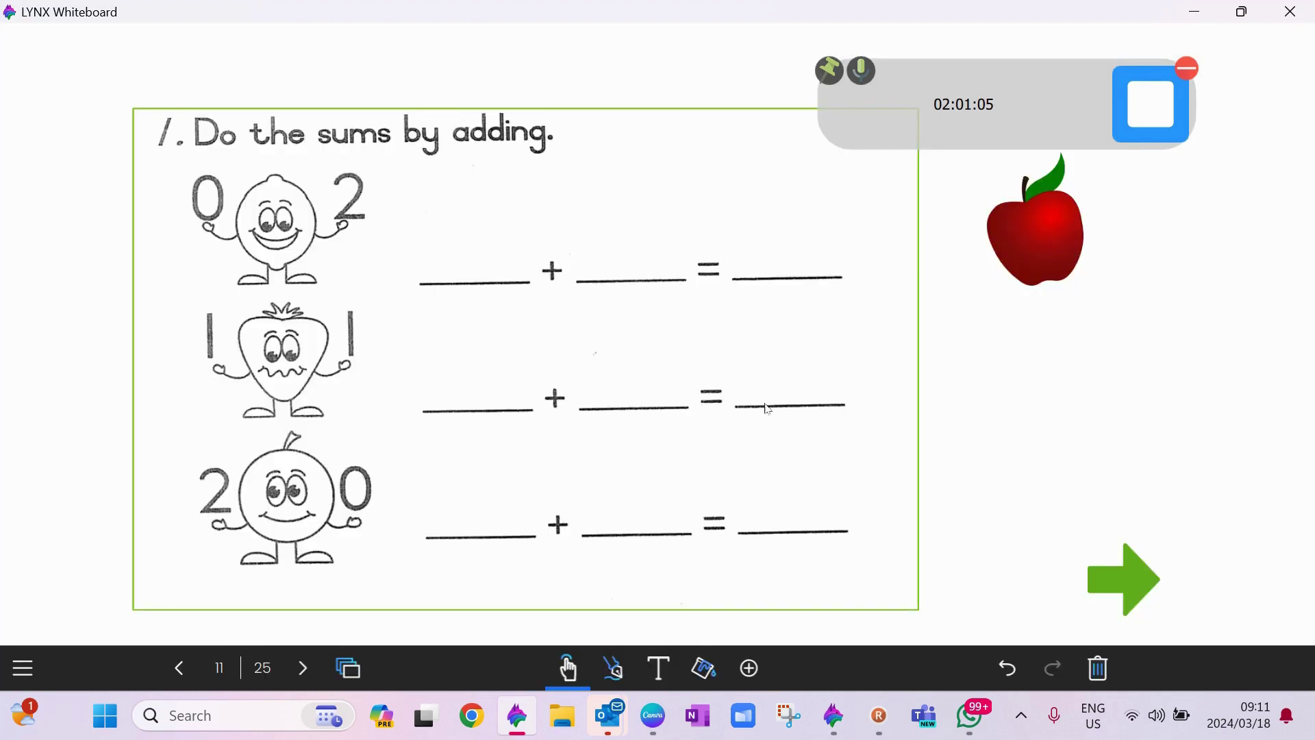
View the online media search sources for photos, clipart, GIFs and videos, dismissing the mail notification and closing the search.
click(749, 668)
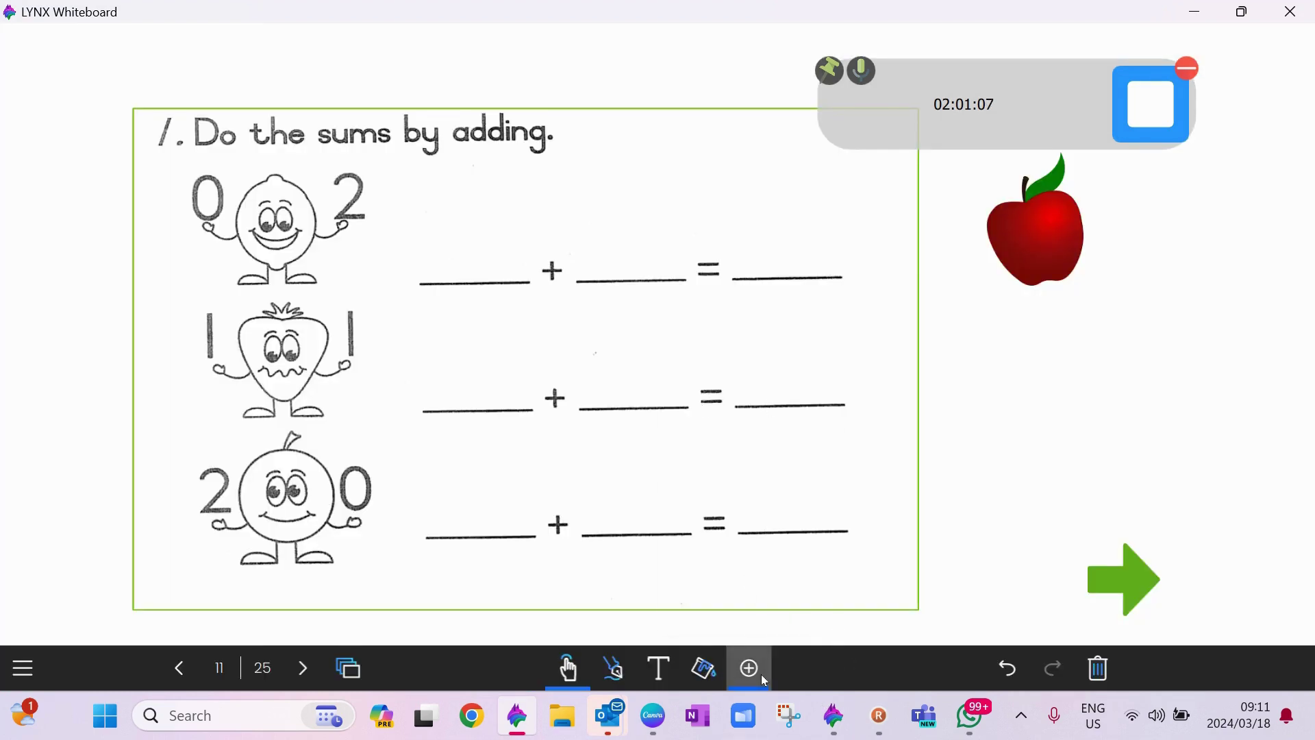
click(746, 602)
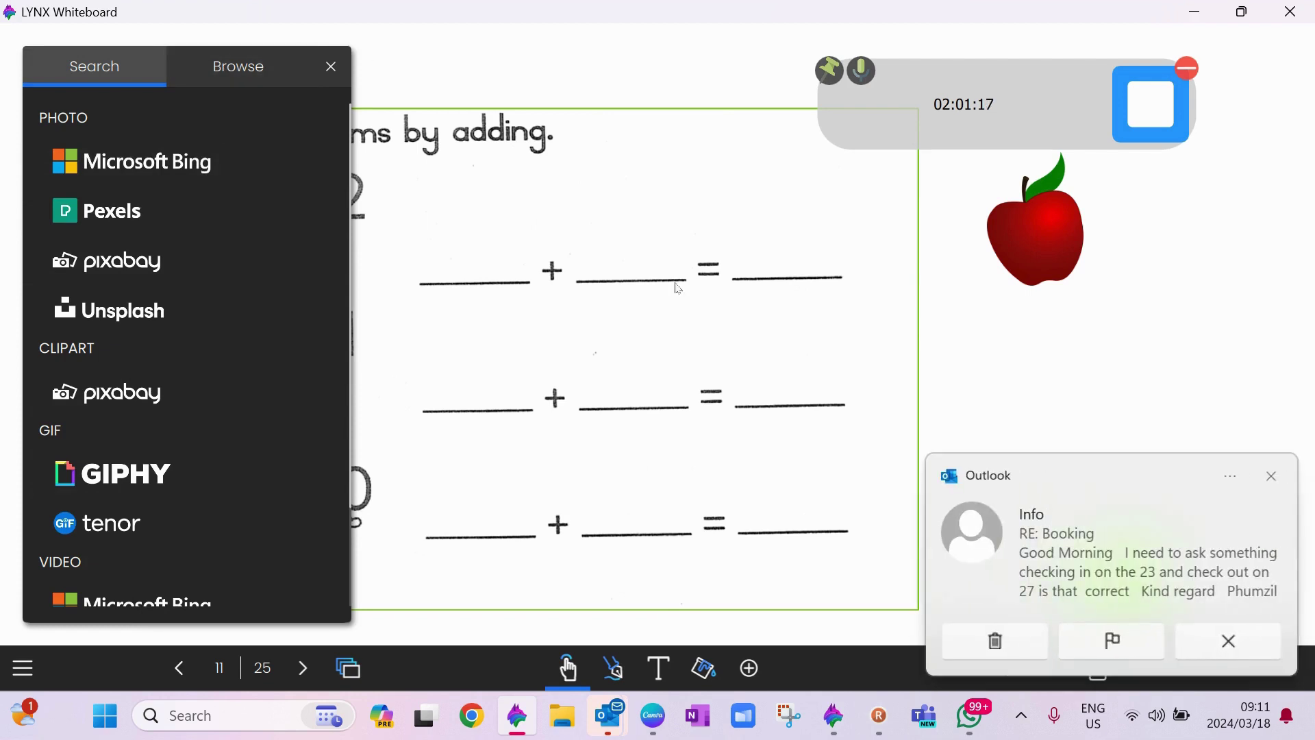
click(1272, 475)
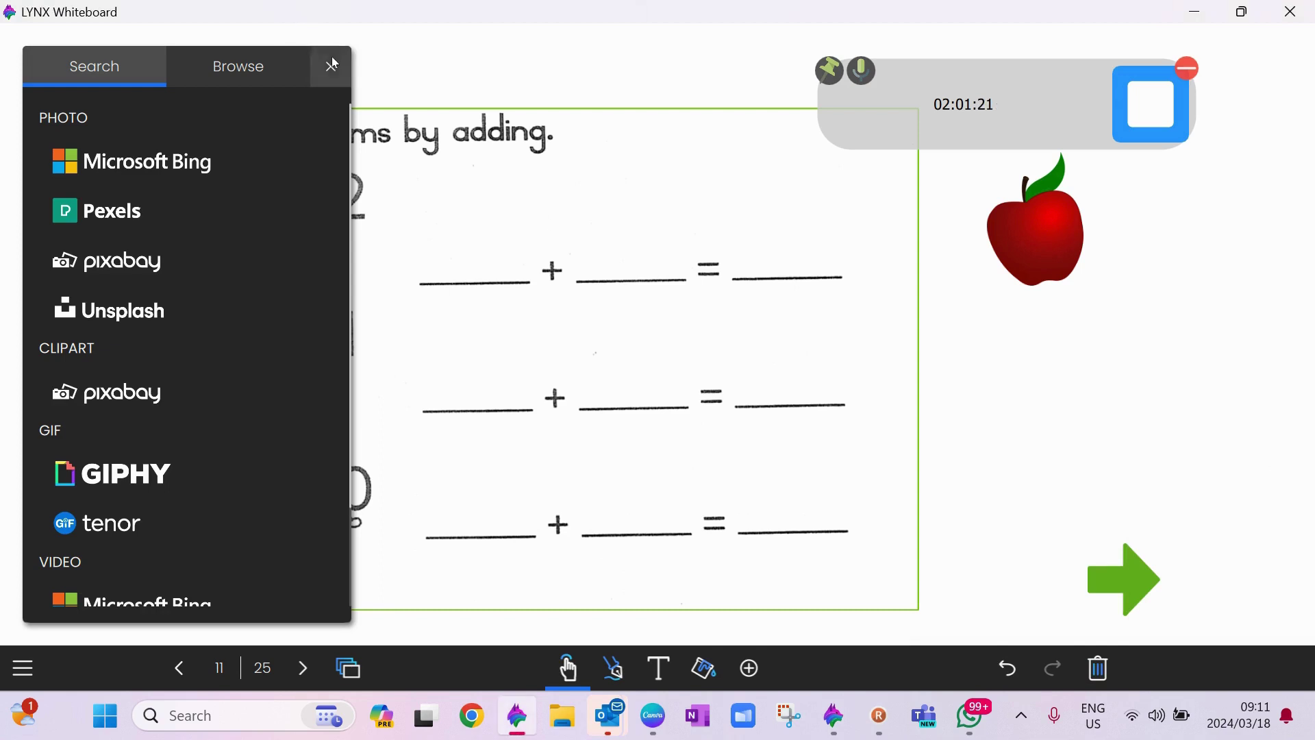
click(331, 65)
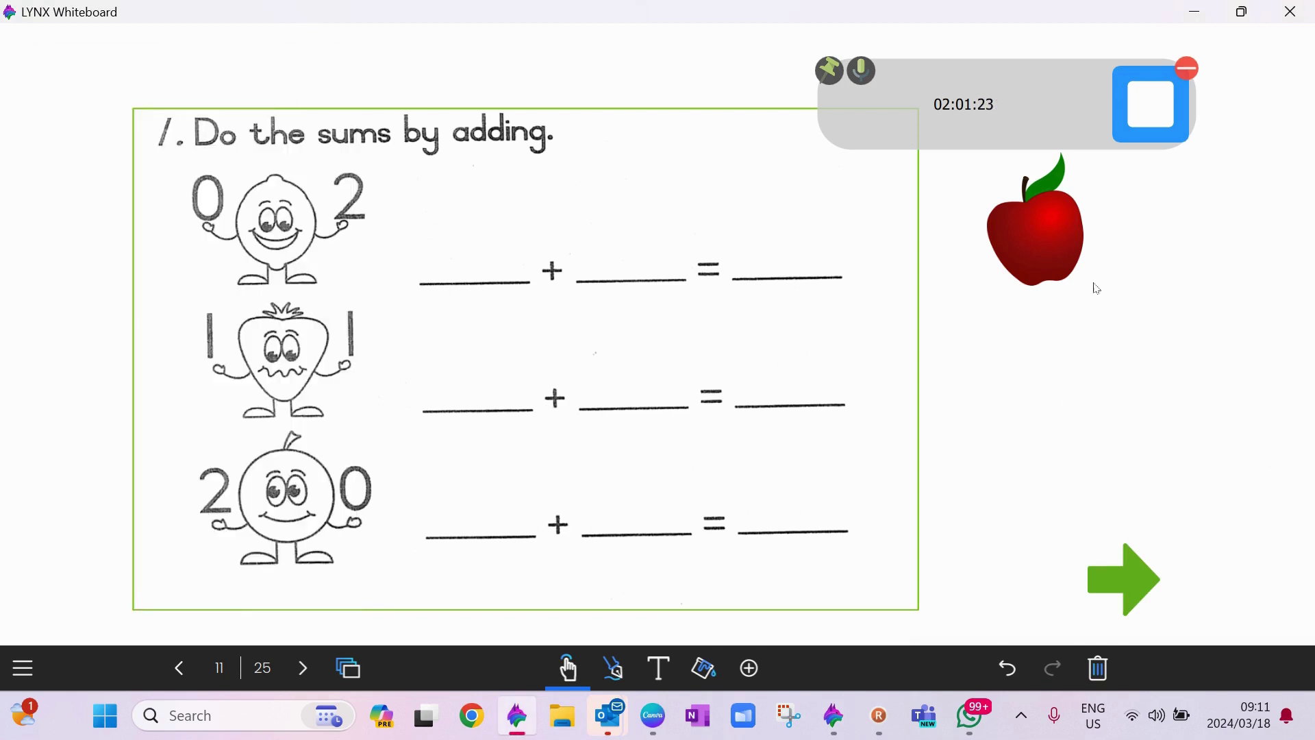
Set the apple image to Replicator on and Editable while presenting off.
click(1063, 218)
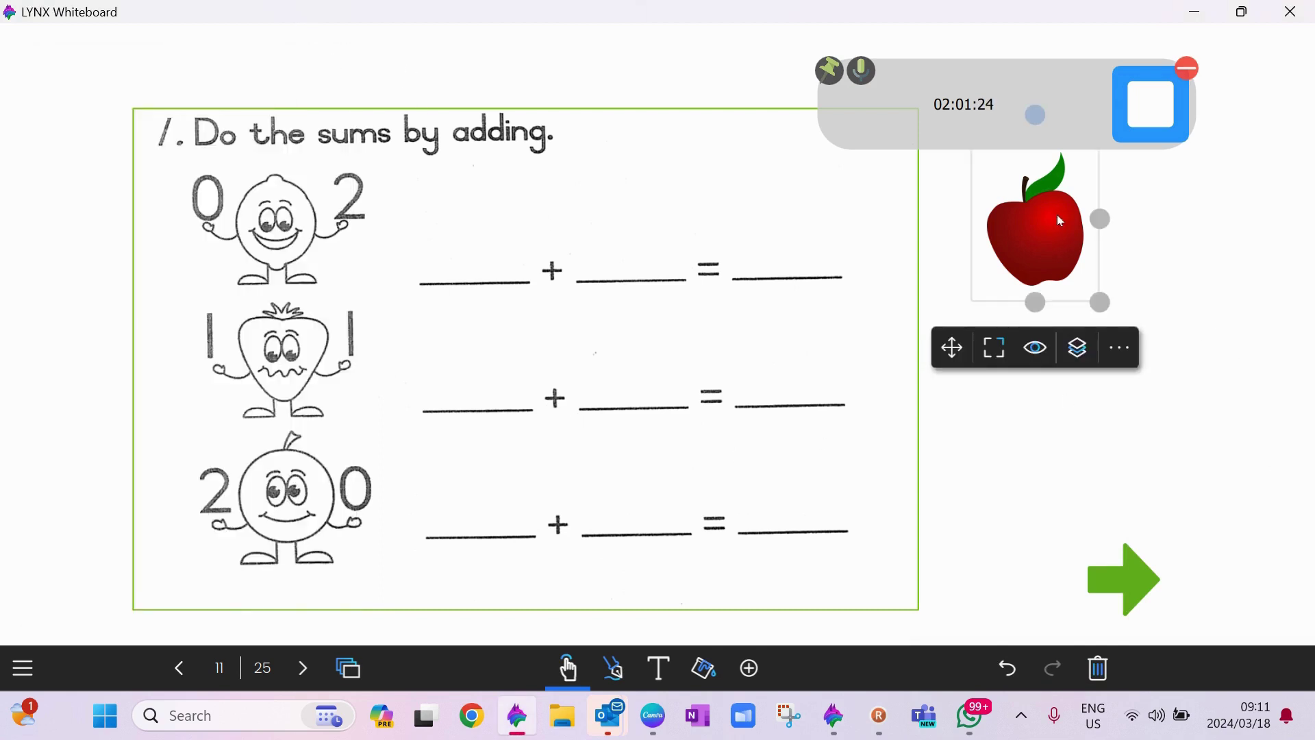
click(1128, 350)
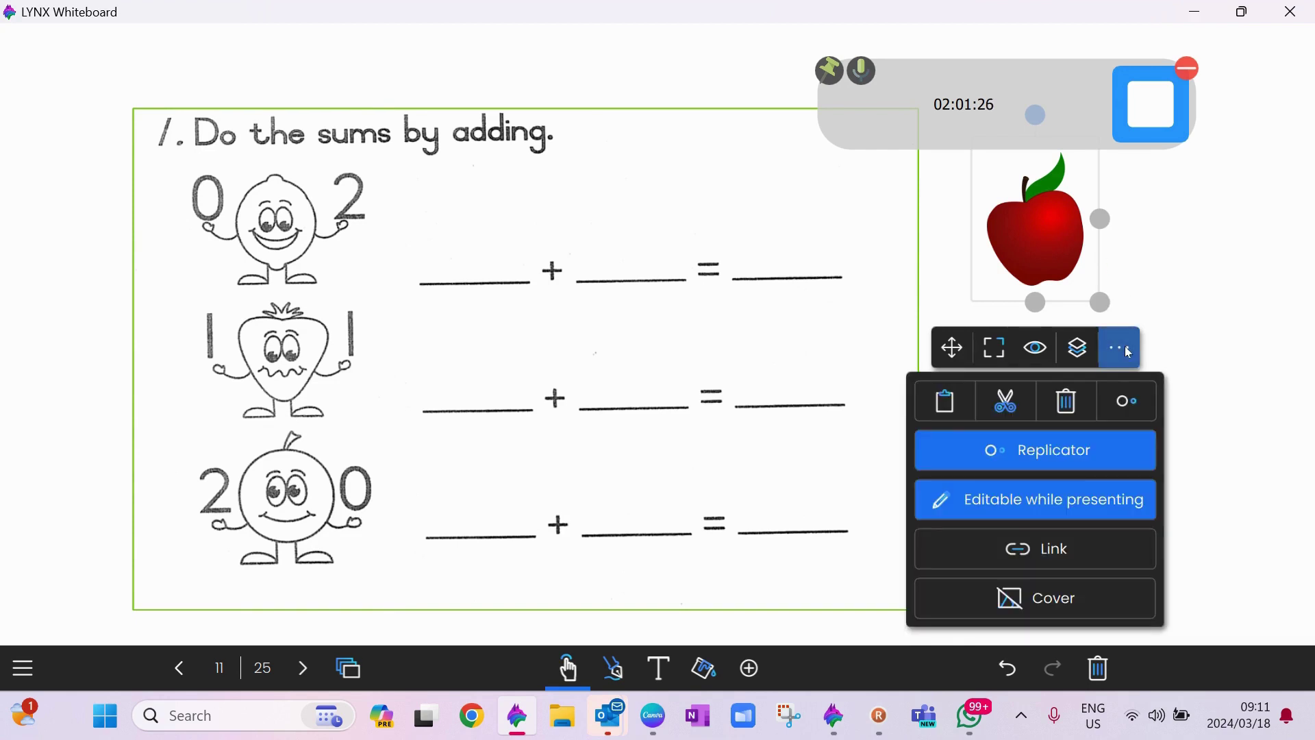
click(1056, 501)
click(1069, 448)
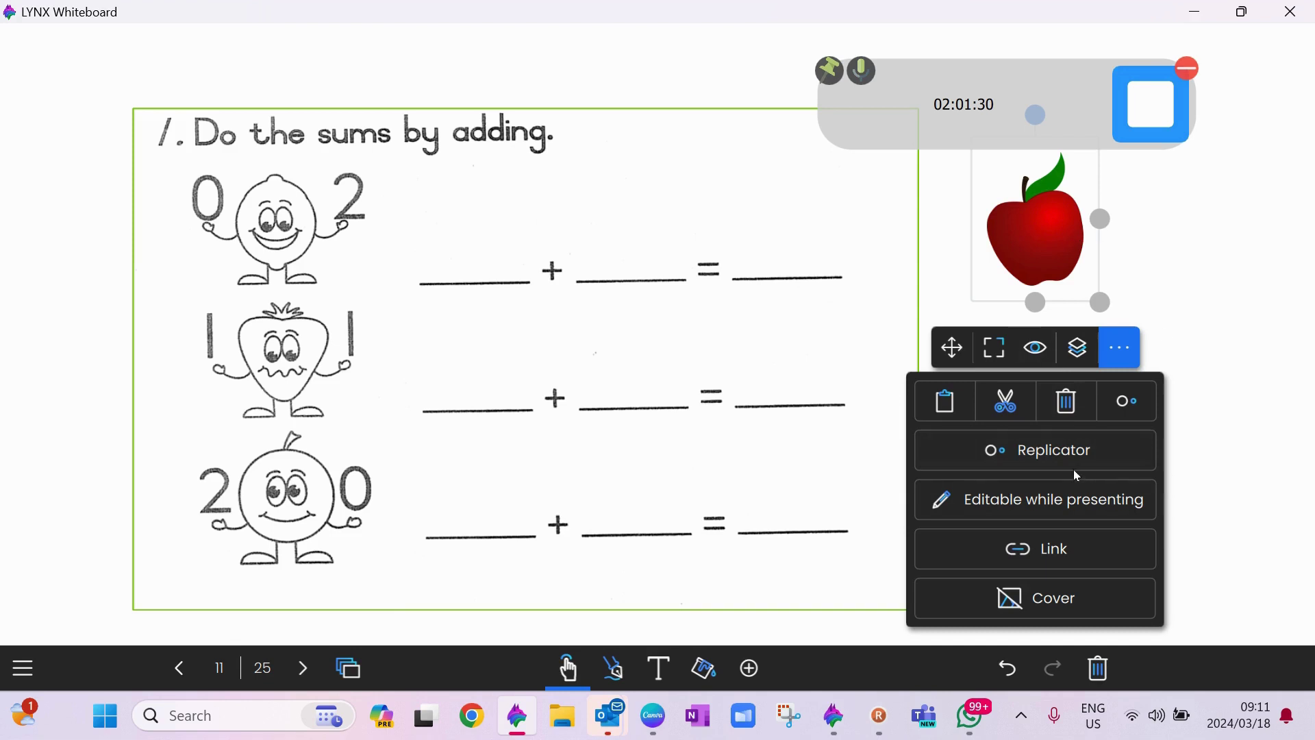
click(1075, 453)
click(1074, 500)
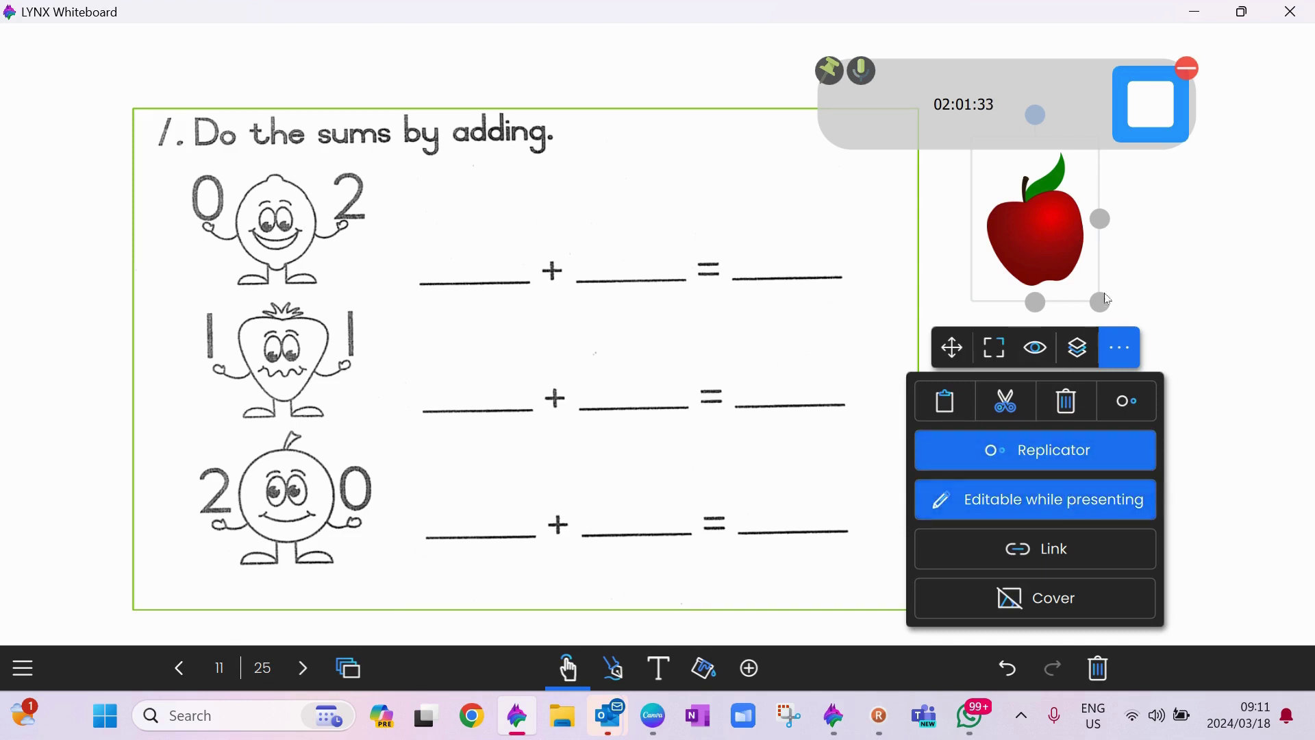
click(1028, 507)
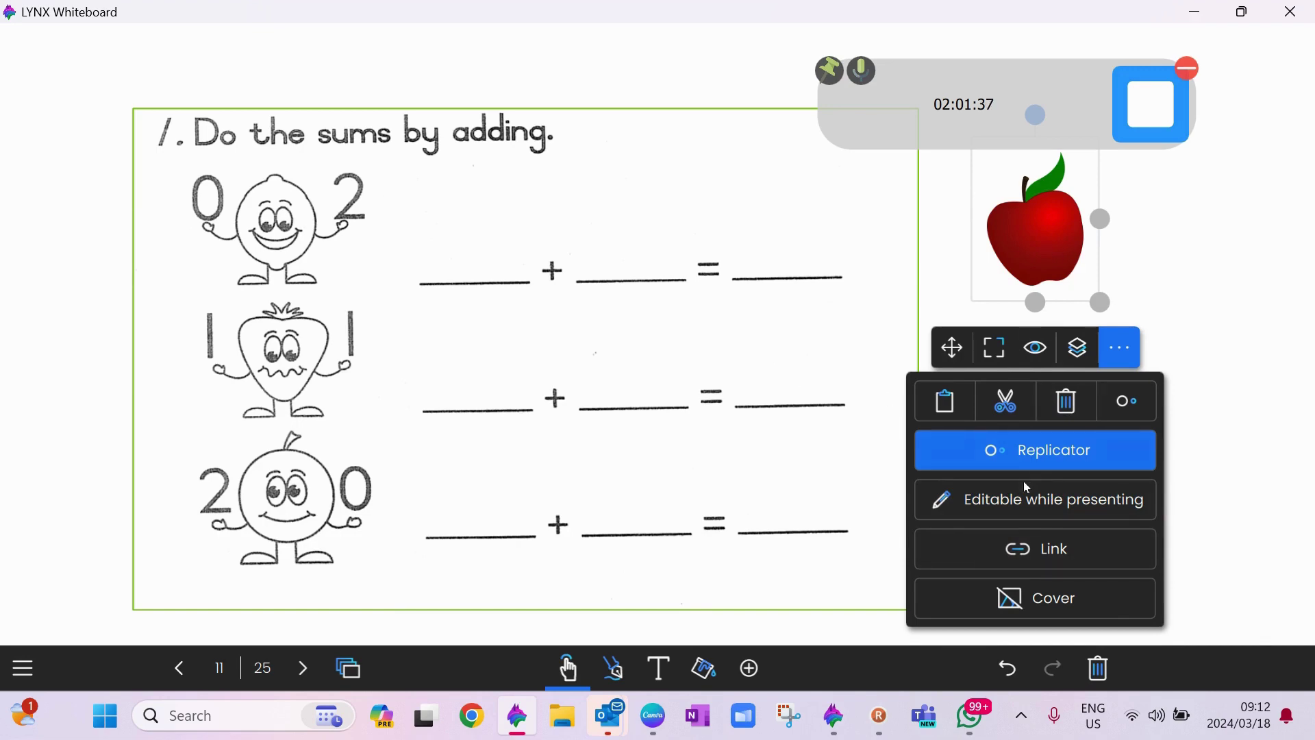
click(1158, 341)
Present the worksheet page and place two replicated apples beside the original apple.
click(23, 712)
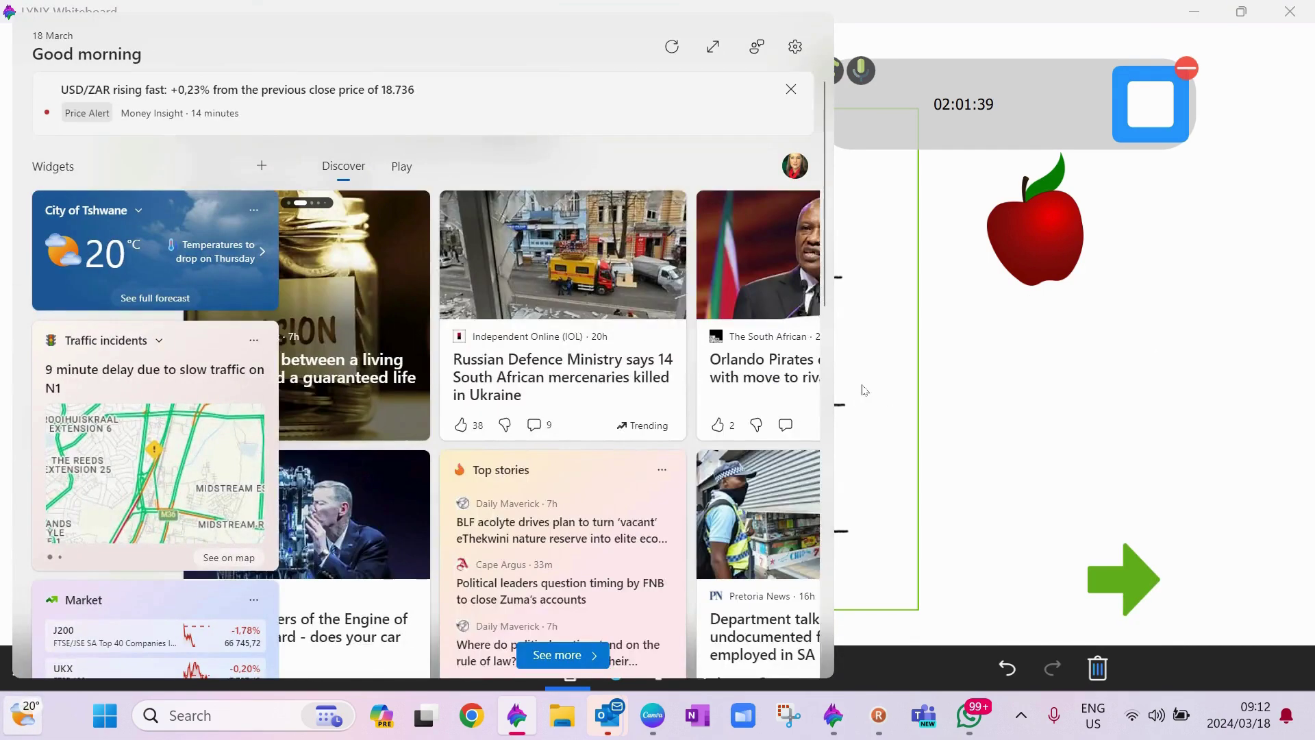
click(1010, 419)
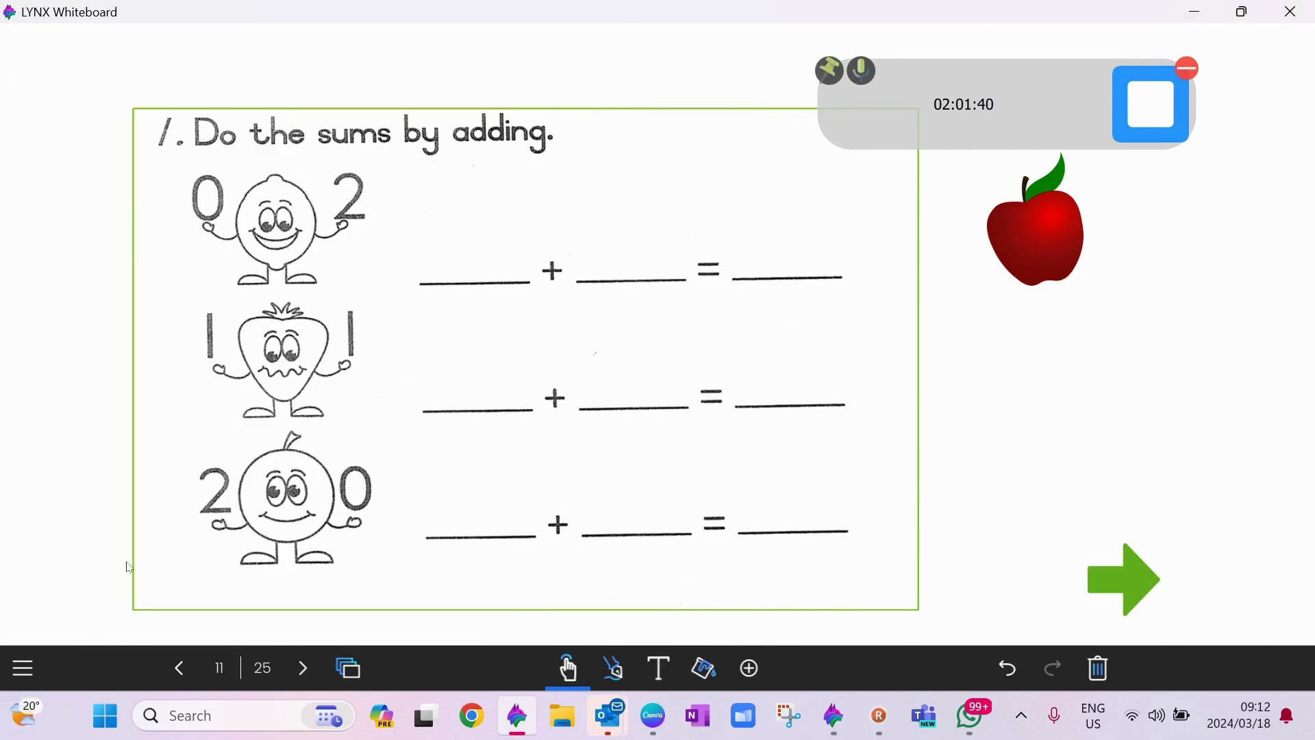
click(30, 671)
click(94, 606)
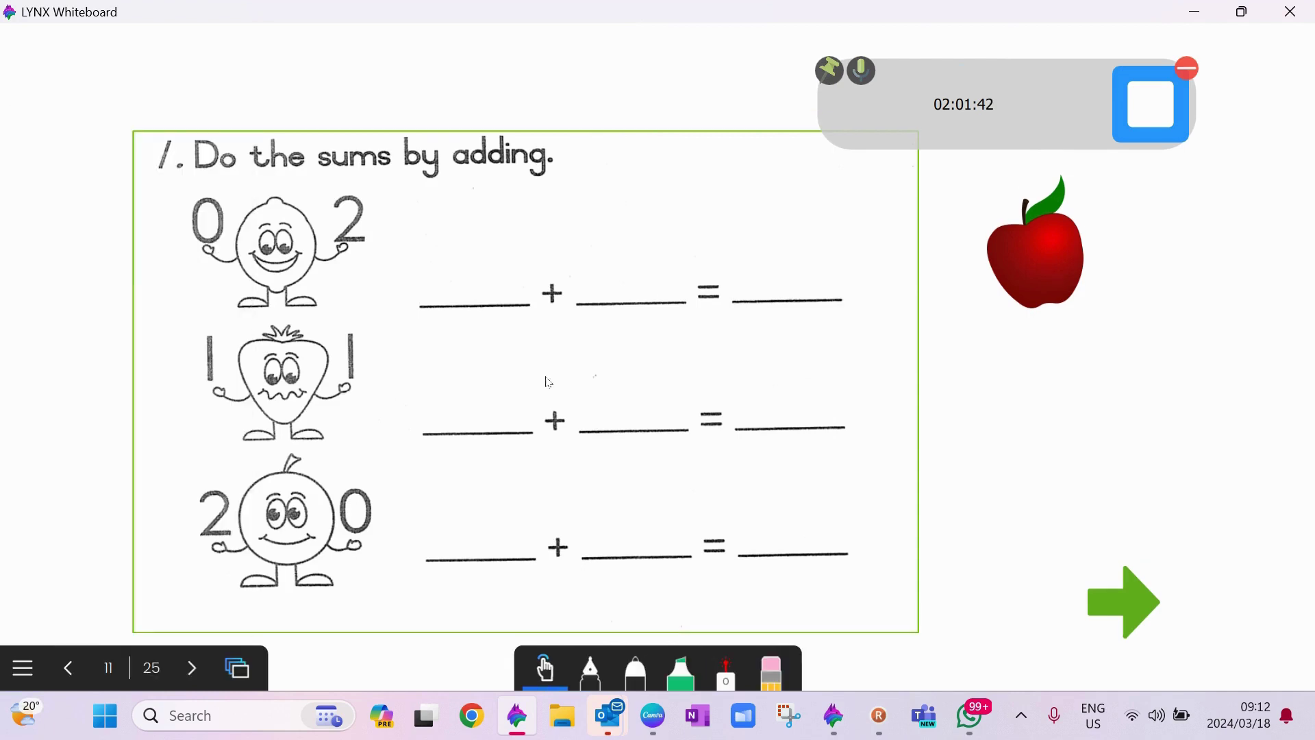
drag(1045, 273, 1169, 211)
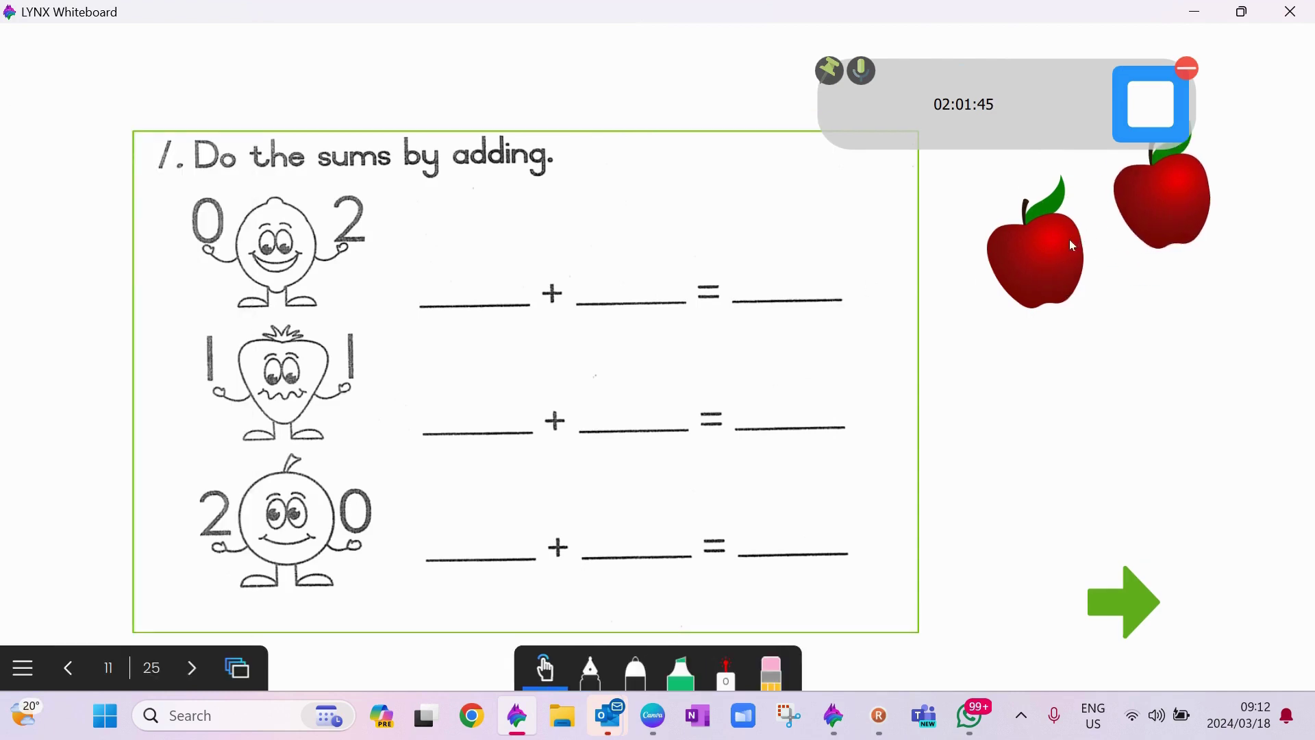
drag(1069, 240, 1223, 313)
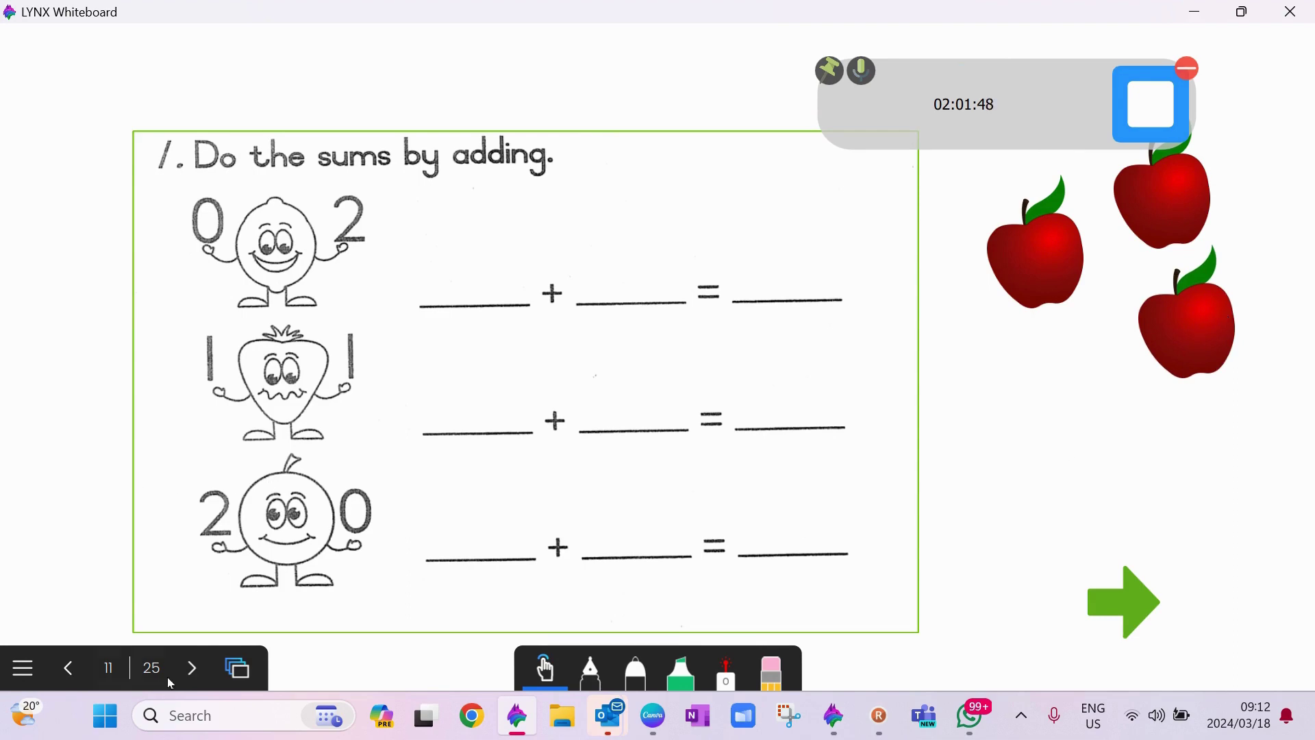
Go to page 12 with the circle-splitting activity and leave presentation mode, discarding the presentation changes.
click(198, 685)
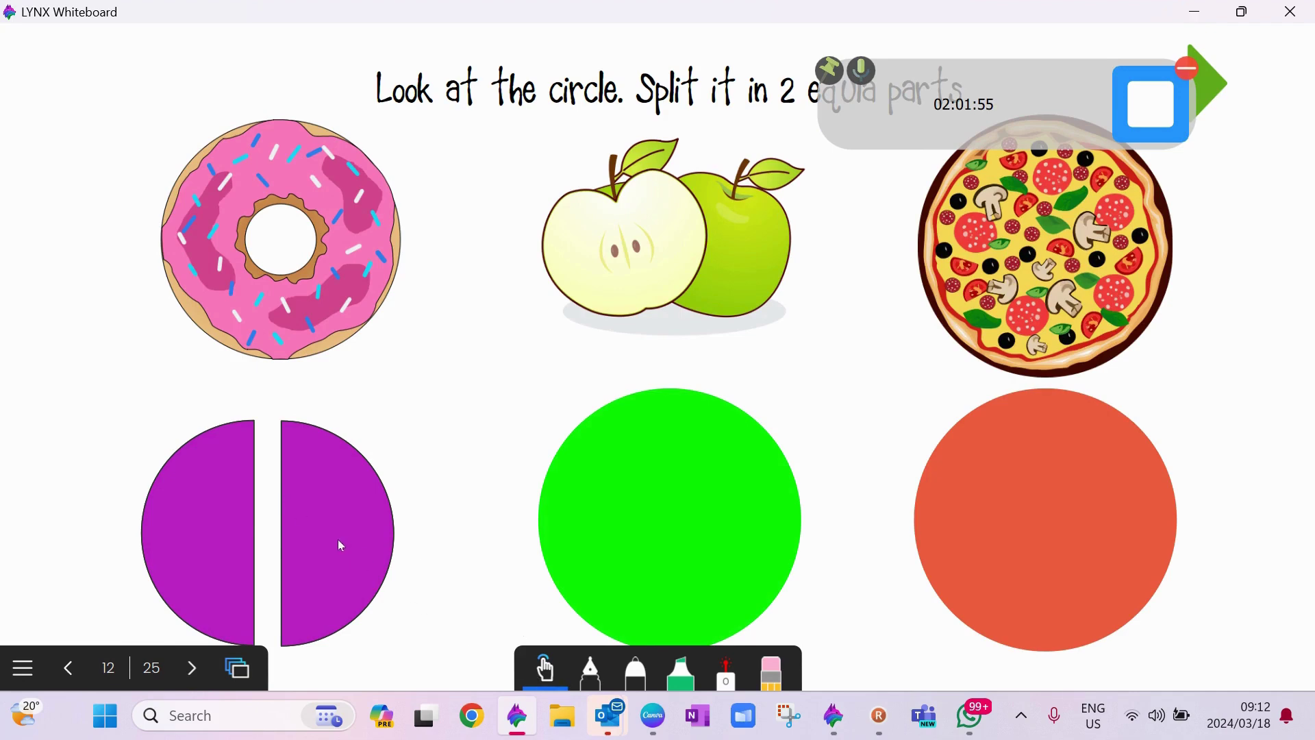
click(23, 668)
click(81, 609)
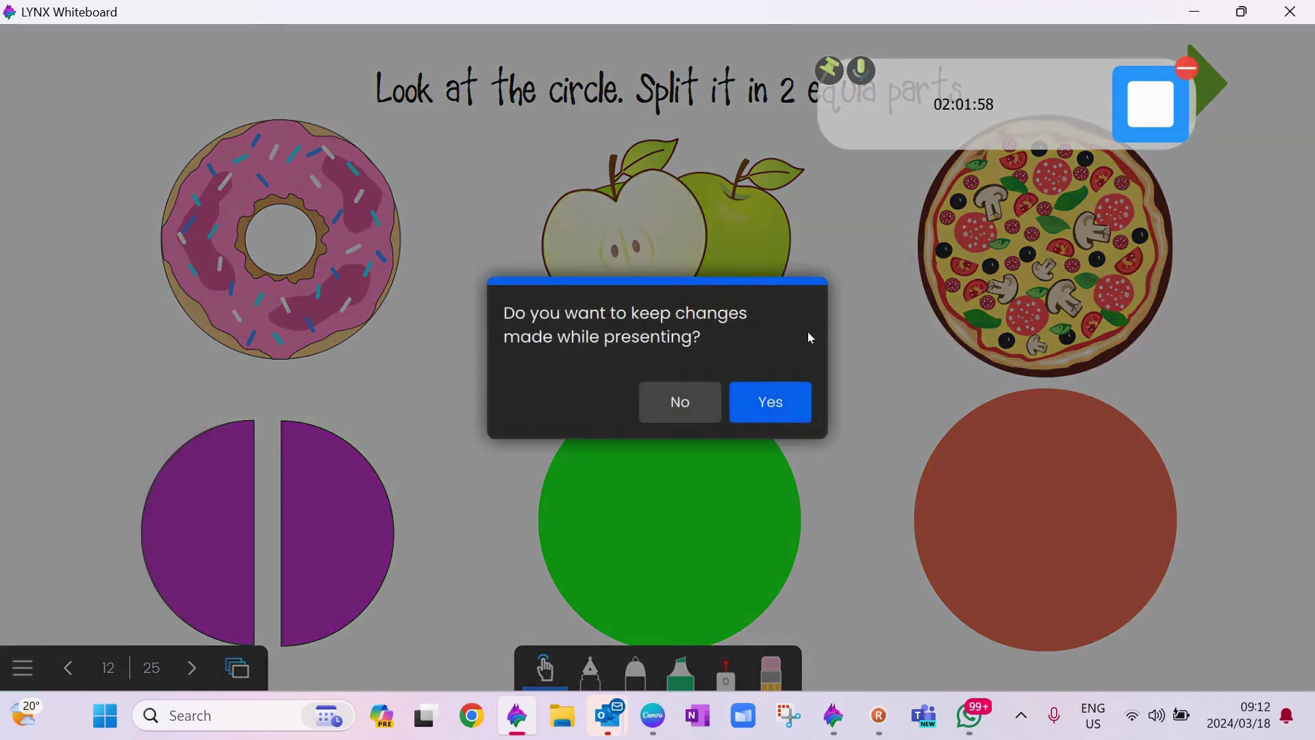
click(679, 402)
Delete both purple half-circles below the doughnut.
click(359, 512)
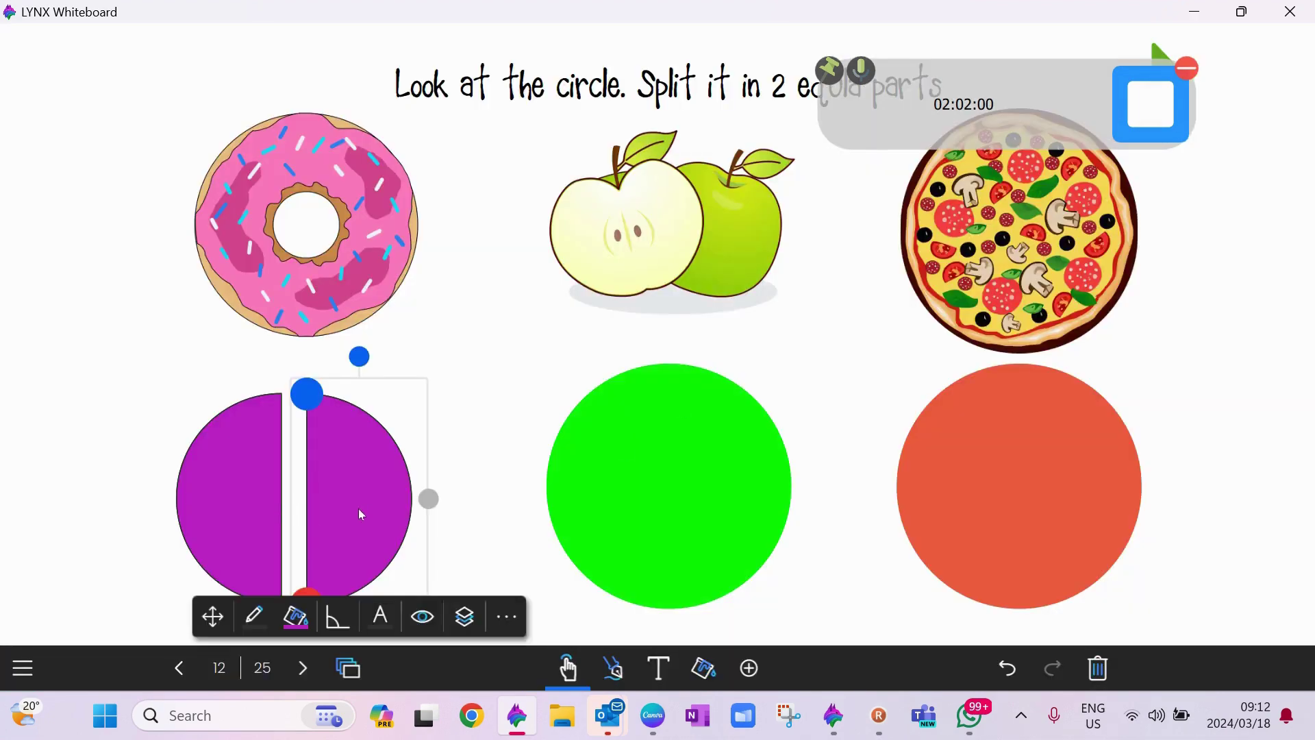
key(Delete)
click(255, 492)
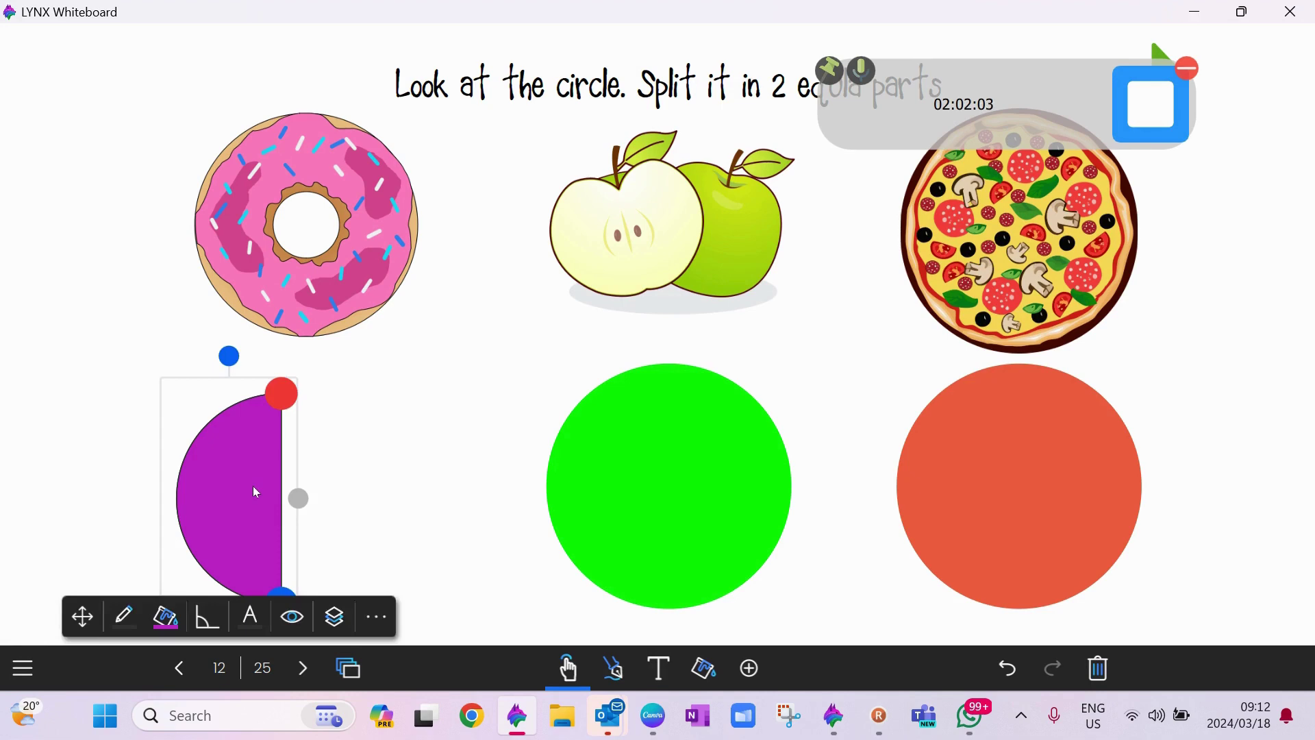
key(Delete)
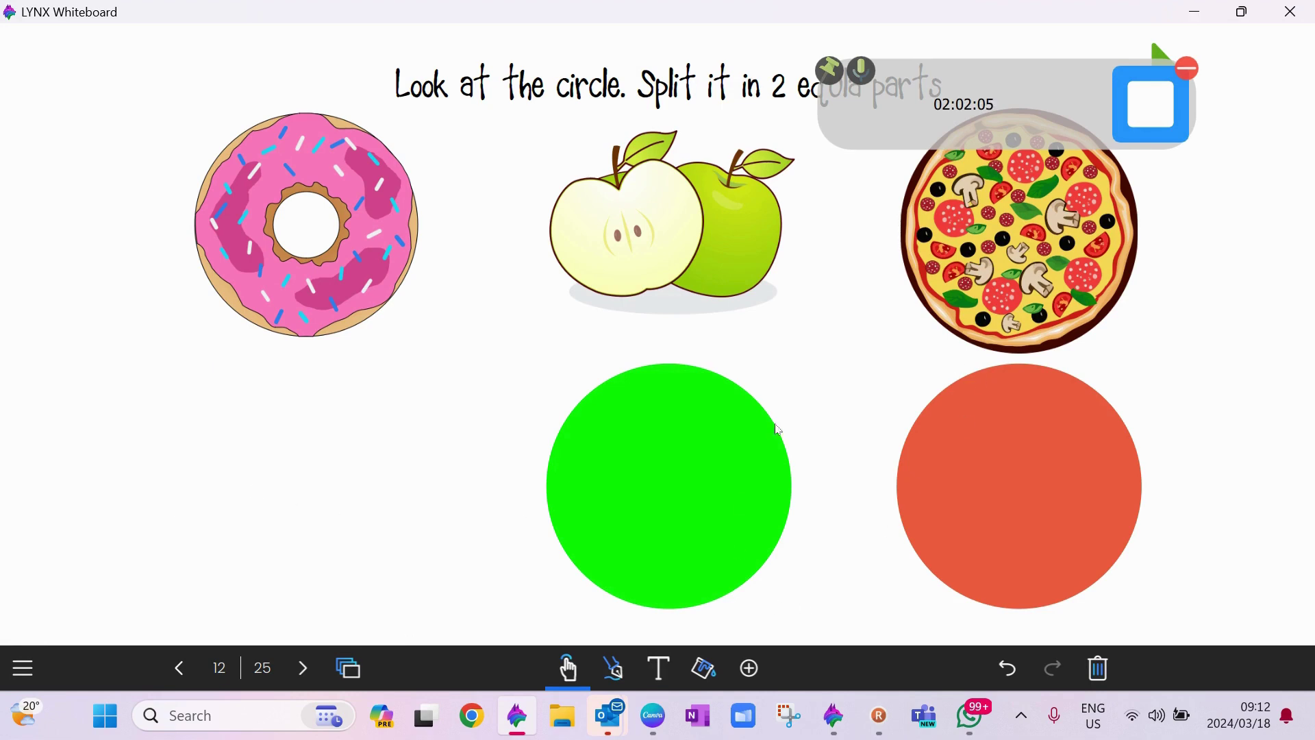
Draw a blue circle slightly smaller than the green one and position it below the doughnut.
click(750, 668)
click(719, 568)
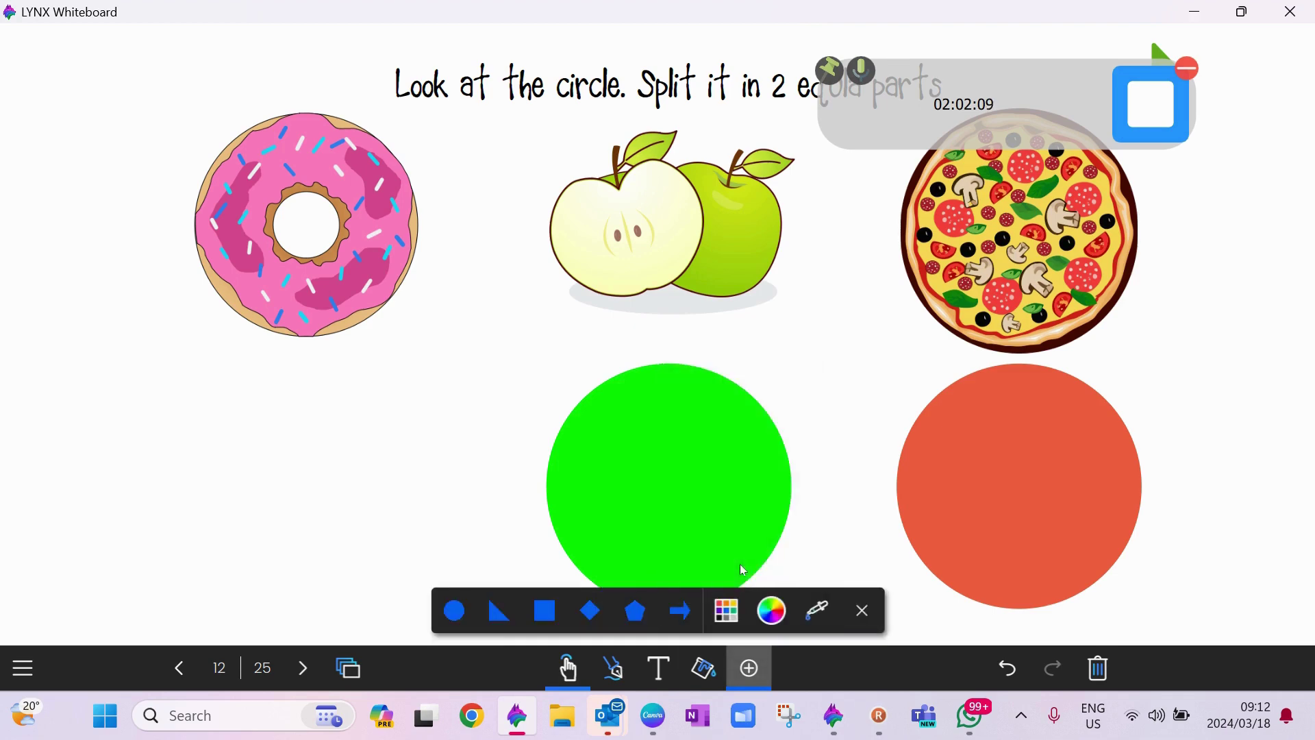
click(445, 611)
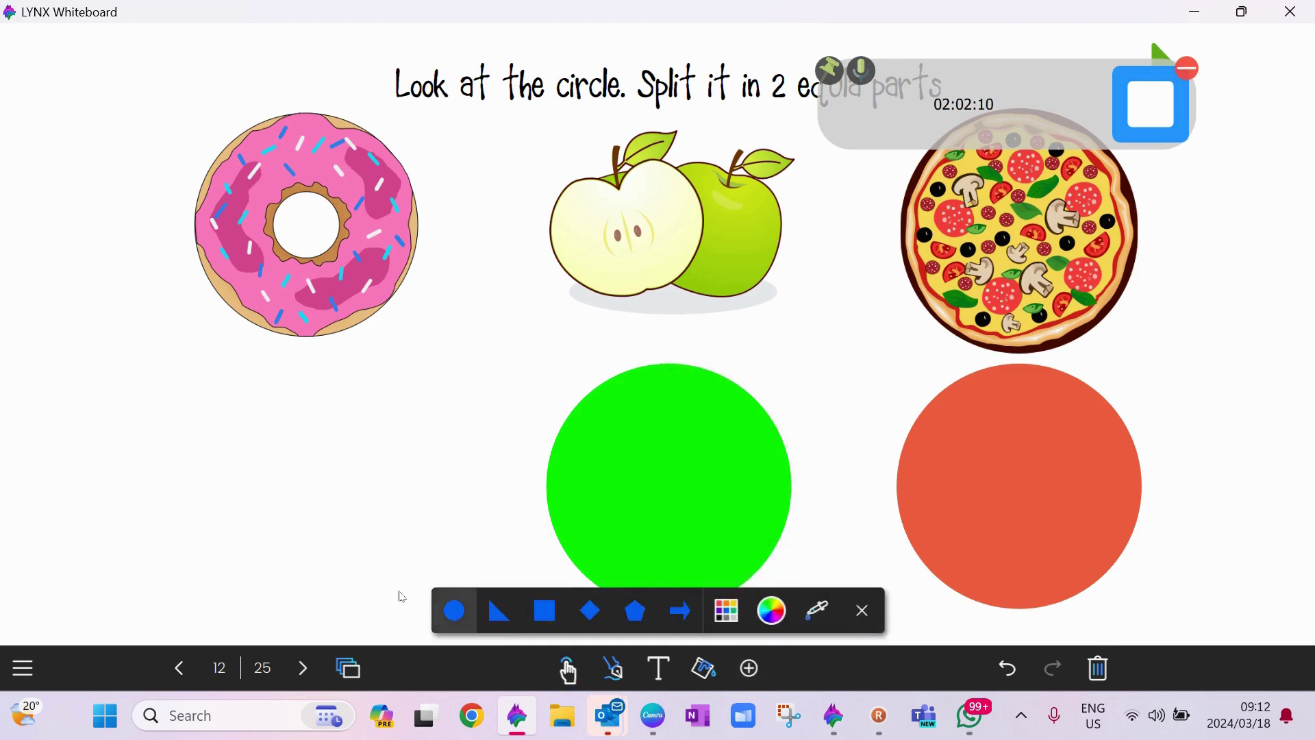
mouse_move(220, 429)
mouse_down()
mouse_move(305, 484)
mouse_move(337, 537)
mouse_move(326, 564)
mouse_move(416, 611)
mouse_move(400, 603)
mouse_move(413, 598)
mouse_move(419, 634)
mouse_up()
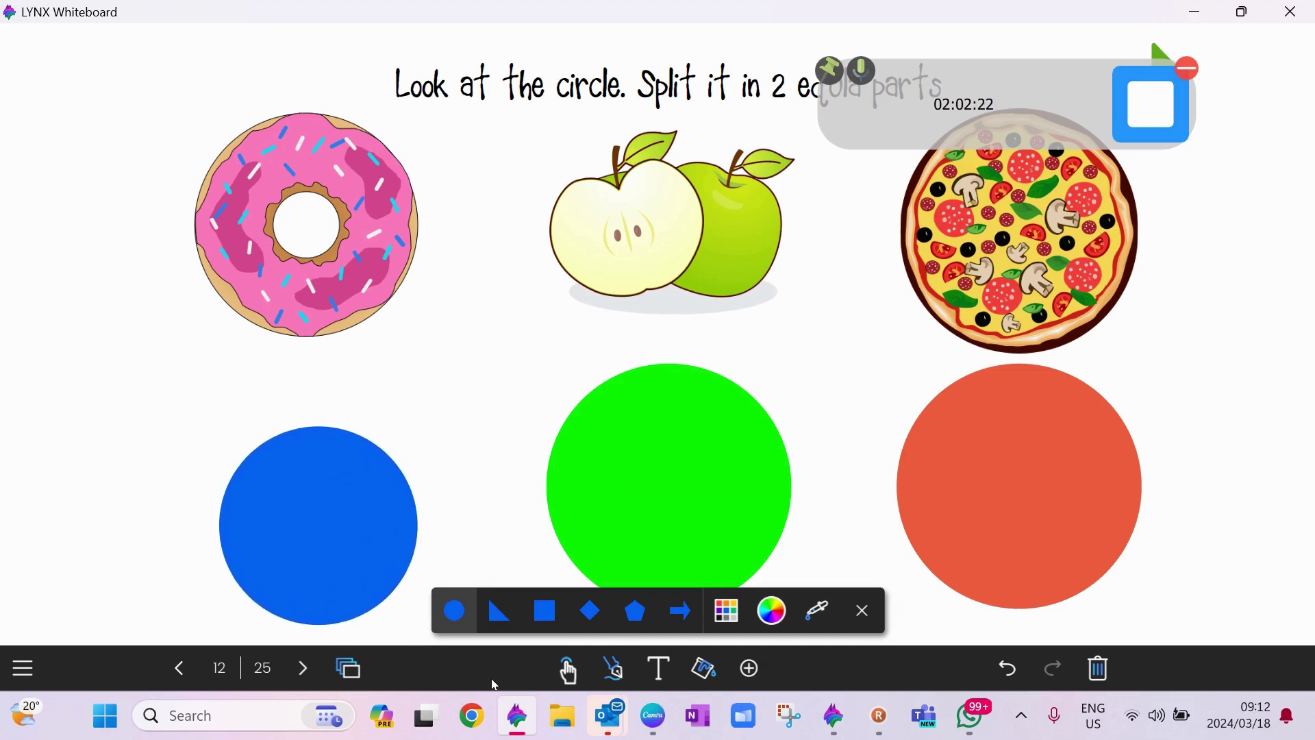
click(568, 670)
mouse_move(258, 490)
mouse_down()
mouse_move(278, 509)
mouse_move(258, 493)
mouse_up()
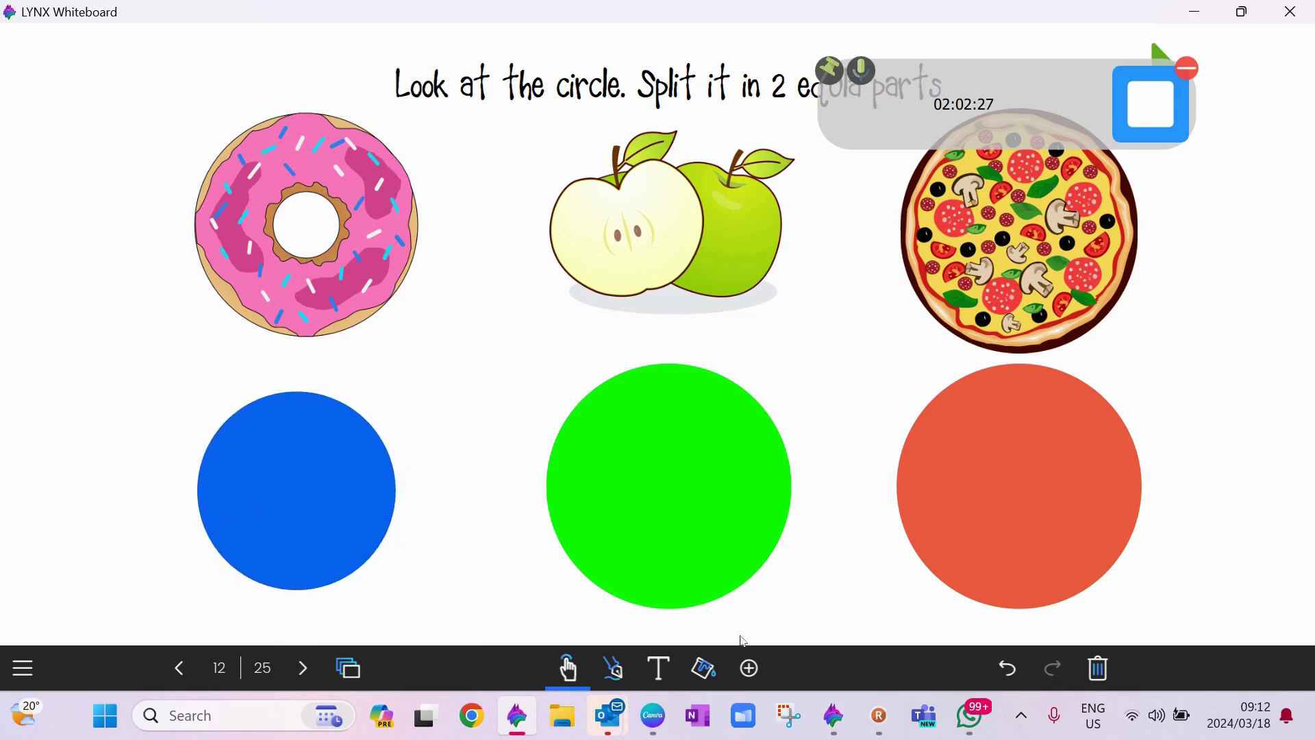
Split the blue circle into two equal halves with Shape Split and move the right half slightly apart.
click(706, 672)
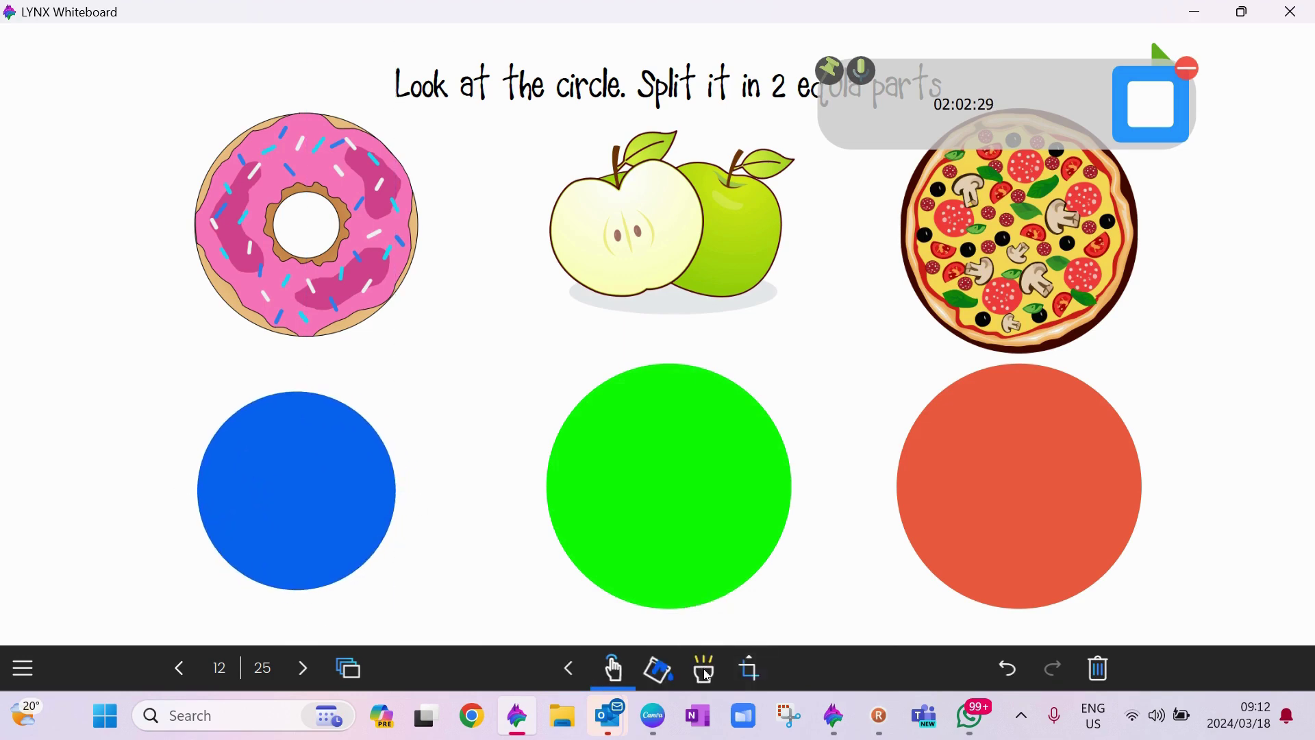
click(756, 679)
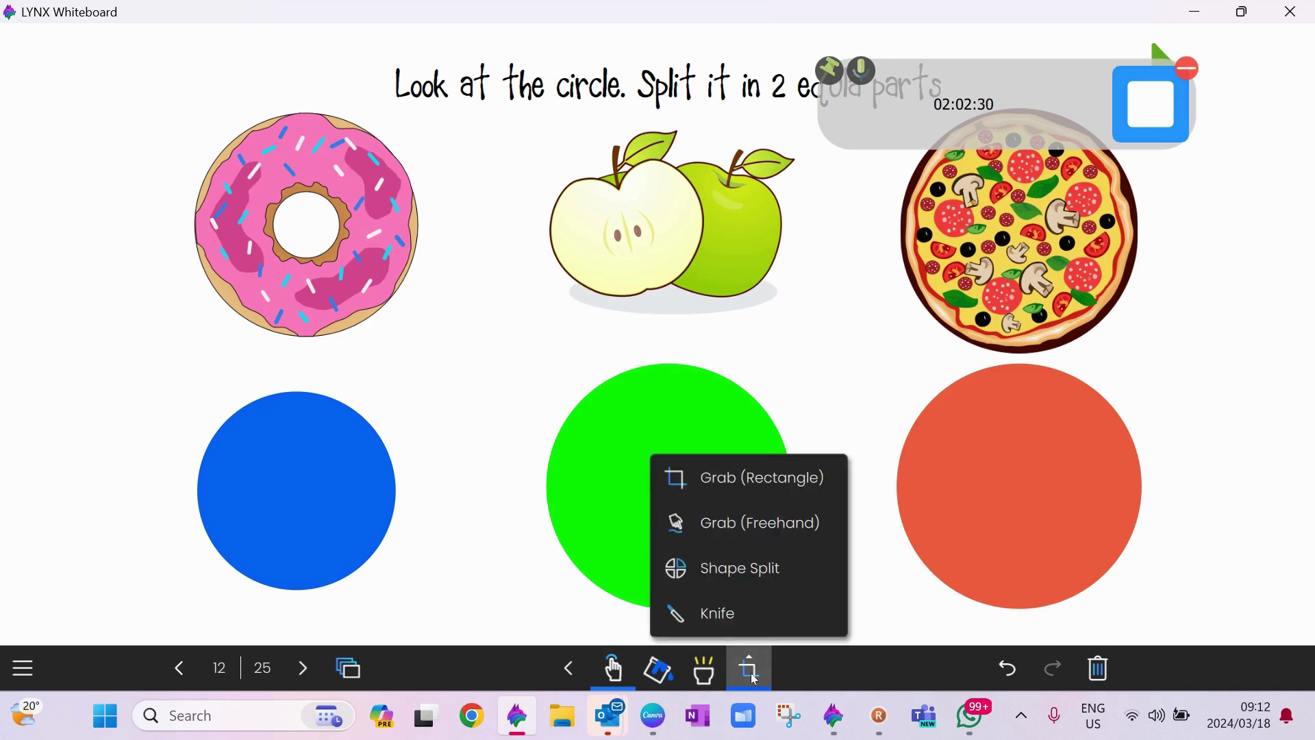
click(748, 571)
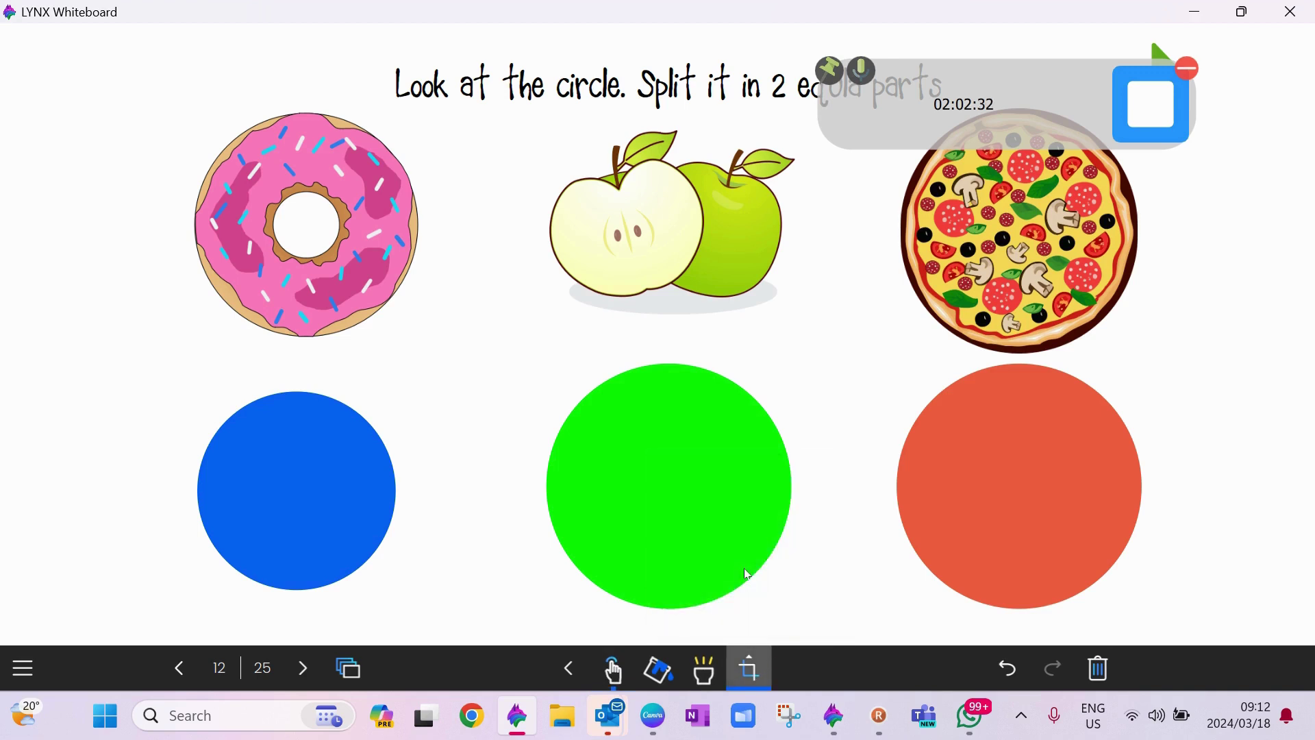
click(298, 485)
drag(278, 492, 372, 448)
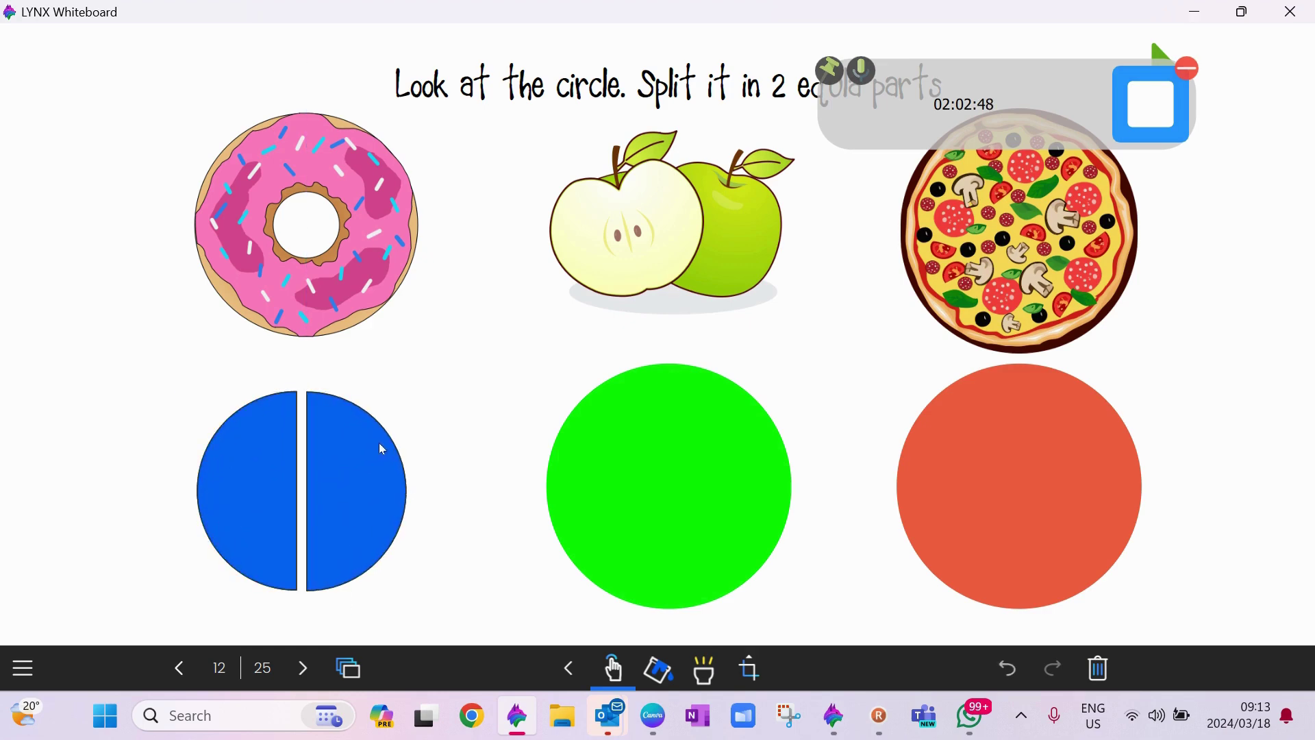
Fill the right half of the split circle with purple #B91DC4.
click(385, 491)
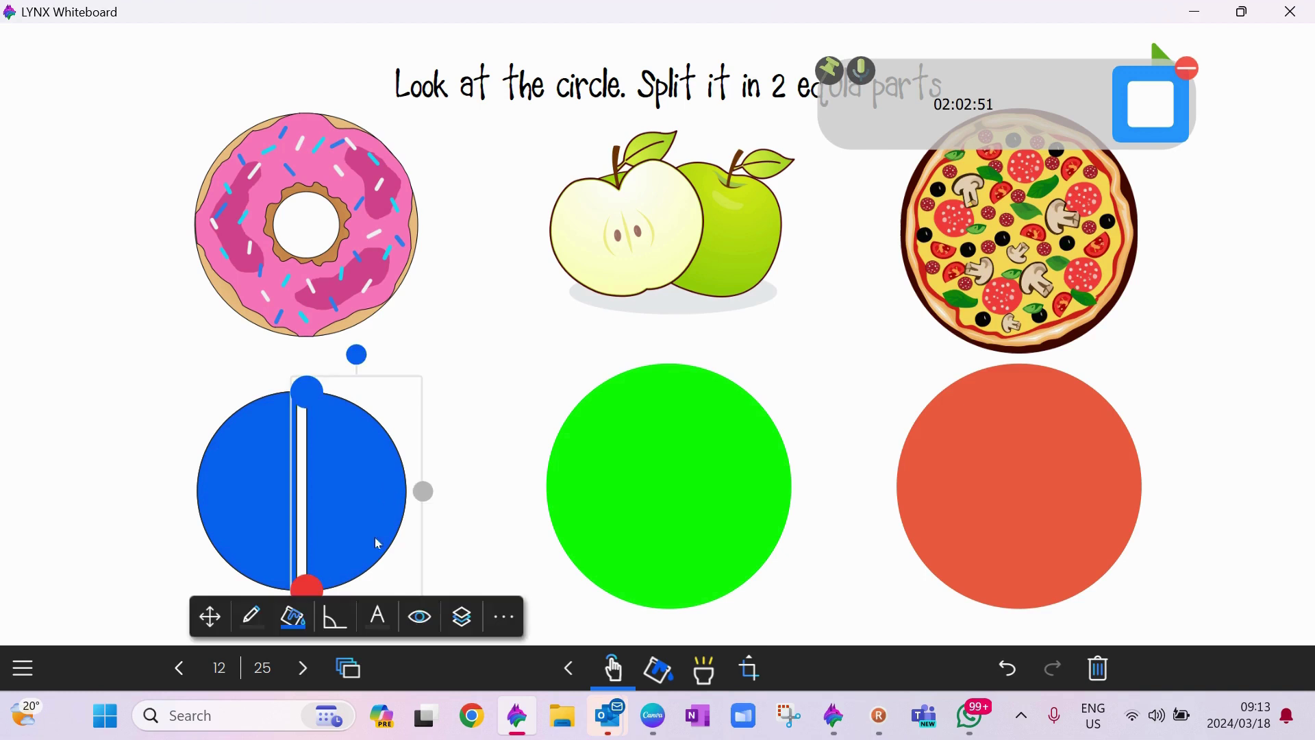
click(293, 617)
click(556, 562)
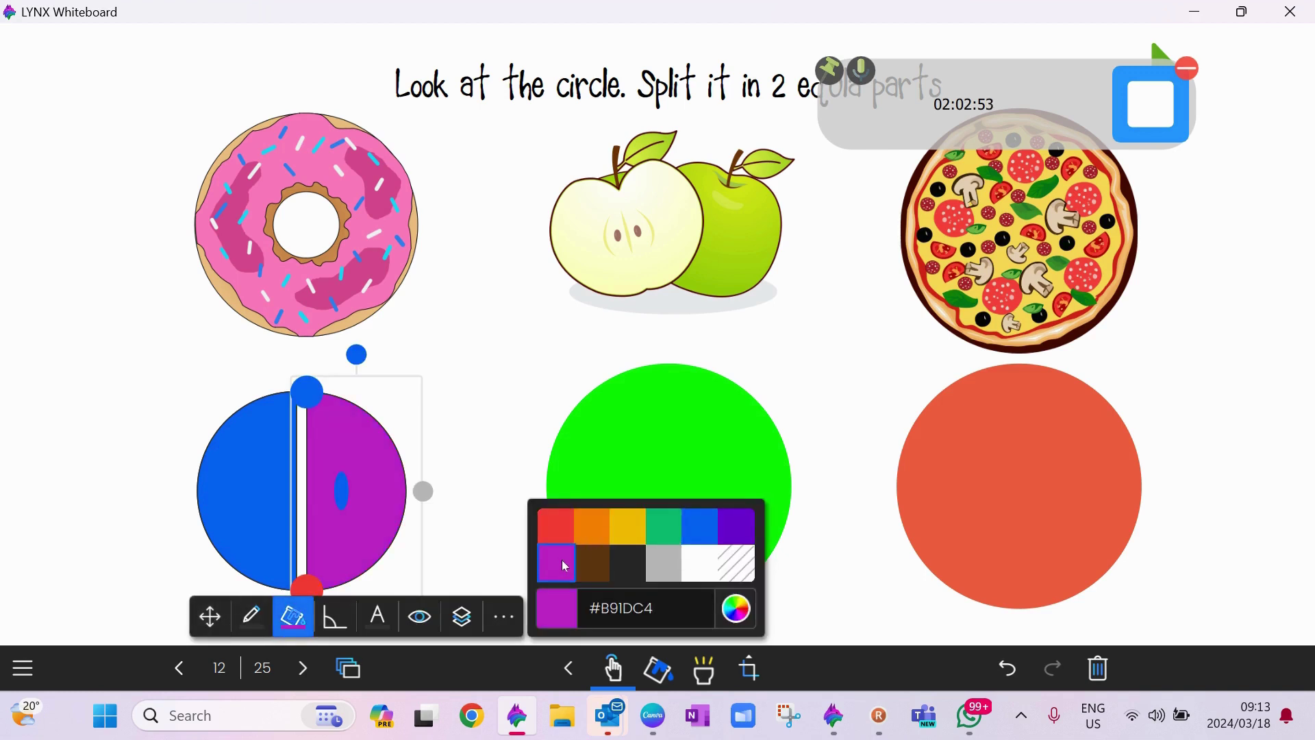
Delete the small blue ellipse inside the purple half of the split circle.
click(337, 494)
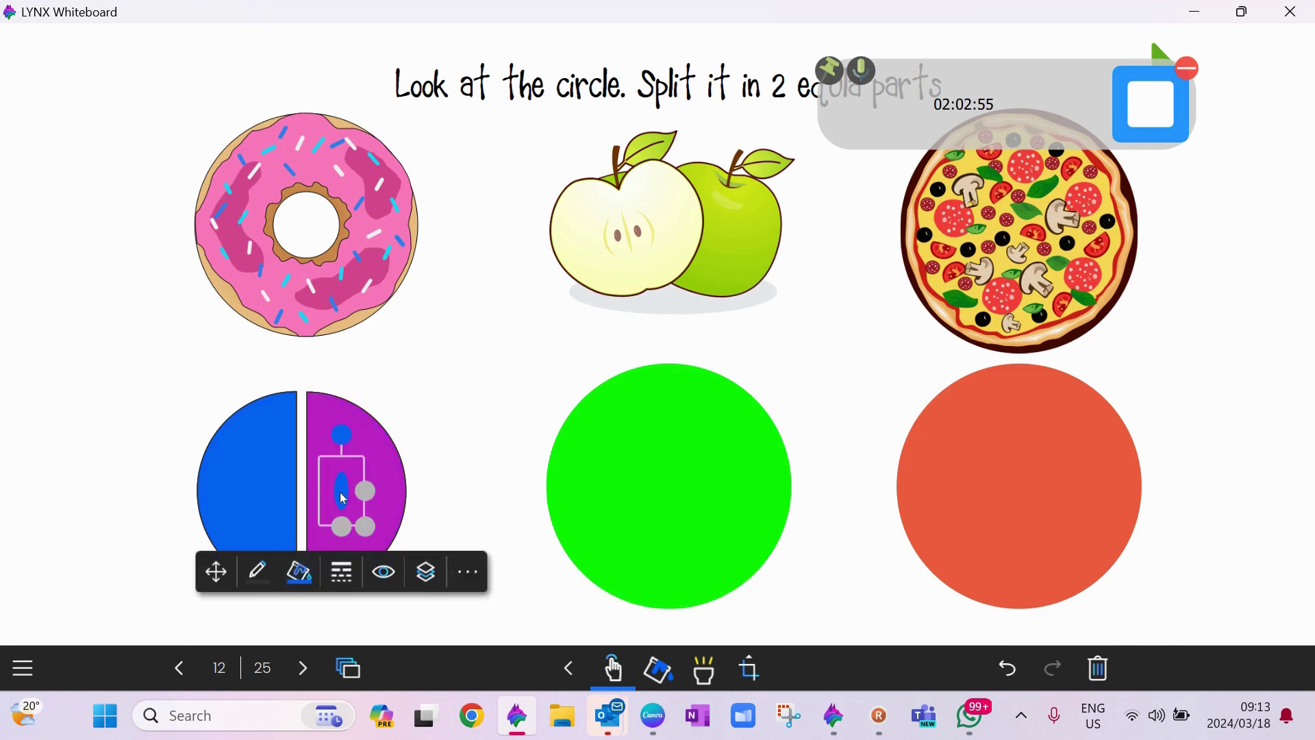
key(Delete)
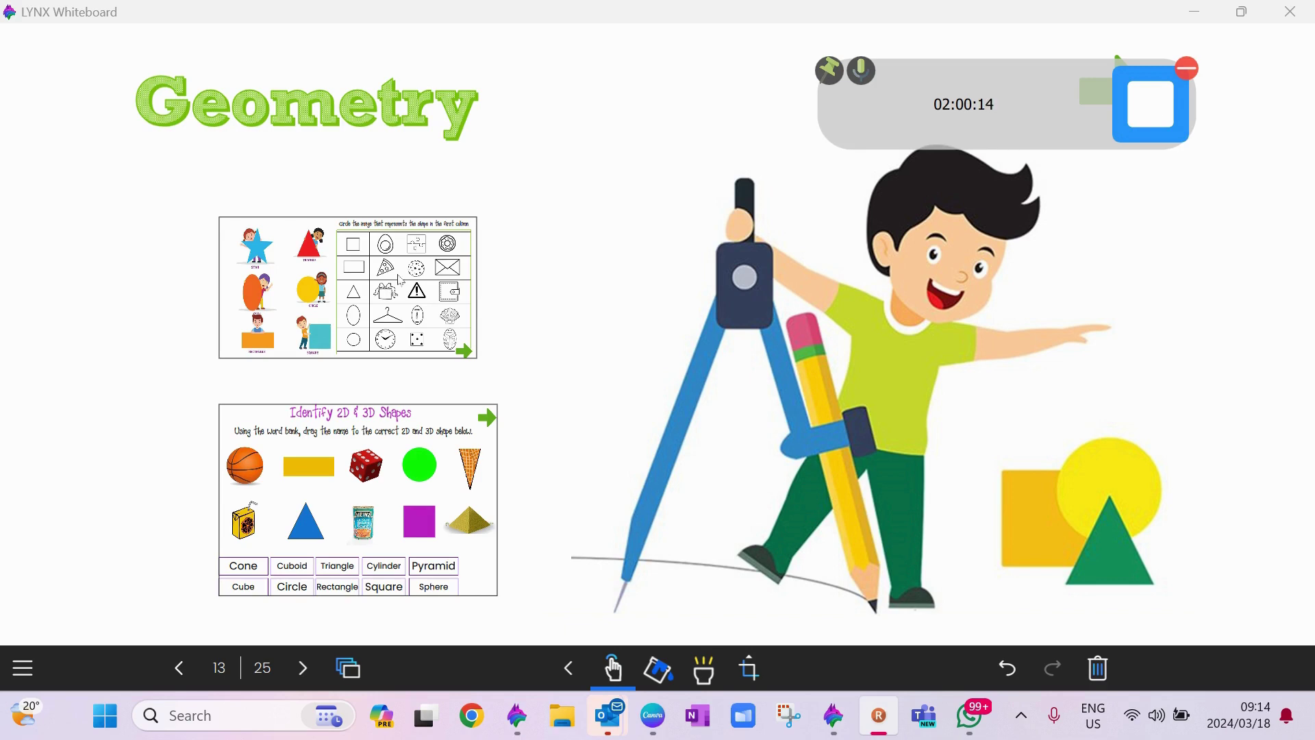
Start presenting from the Geometry page and follow the linked thumbnail to the Identify 2D & 3D Shapes page.
click(460, 475)
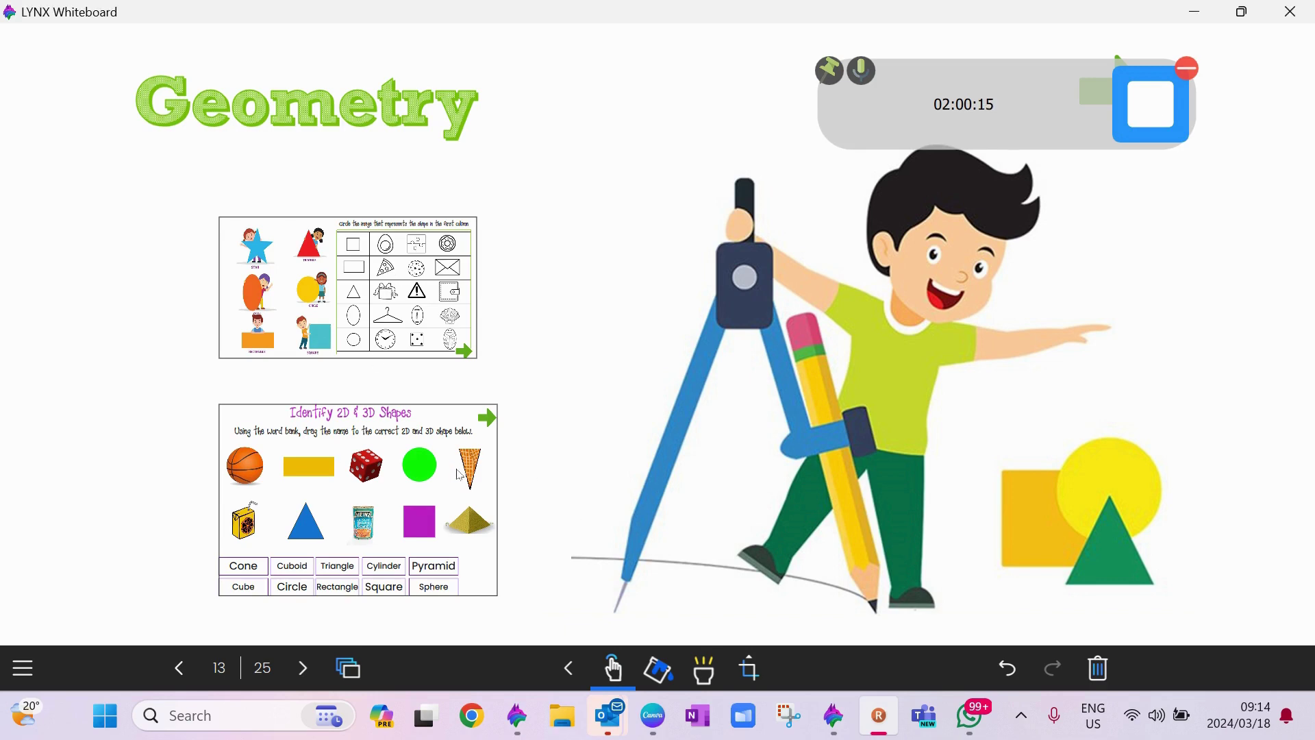
click(616, 374)
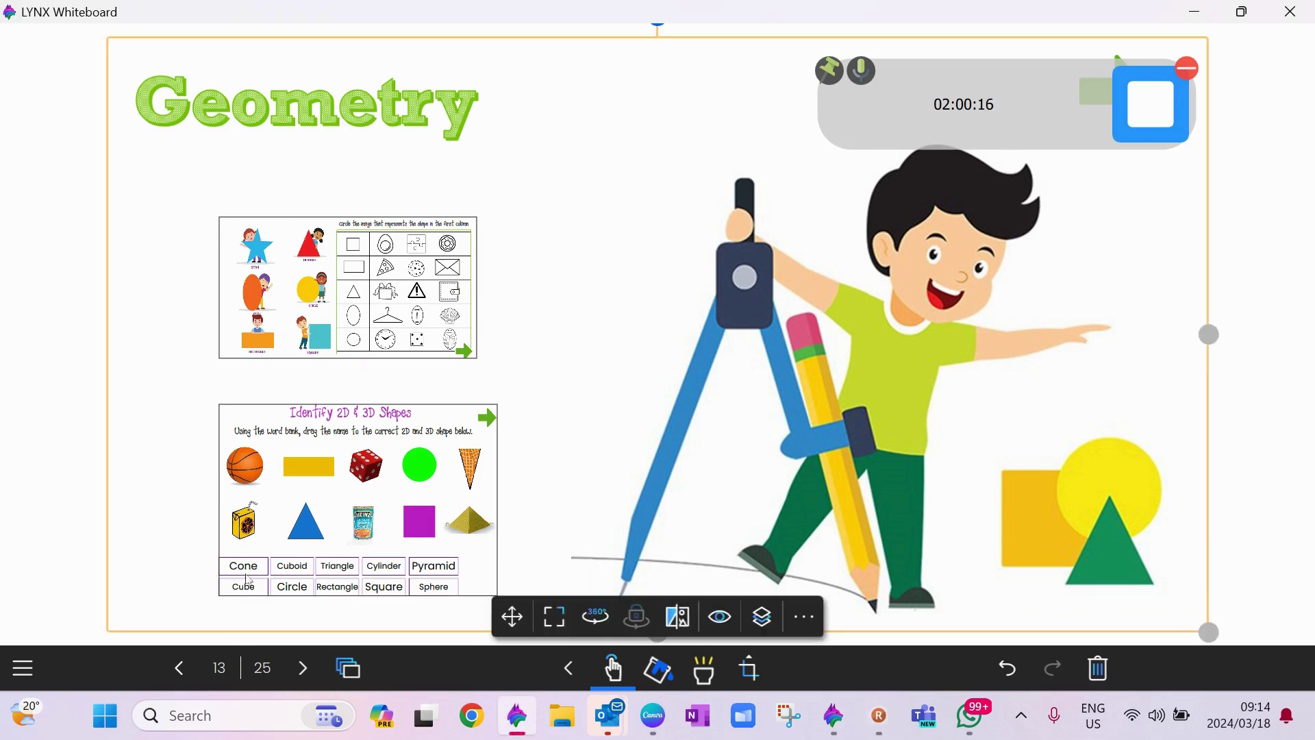
click(23, 669)
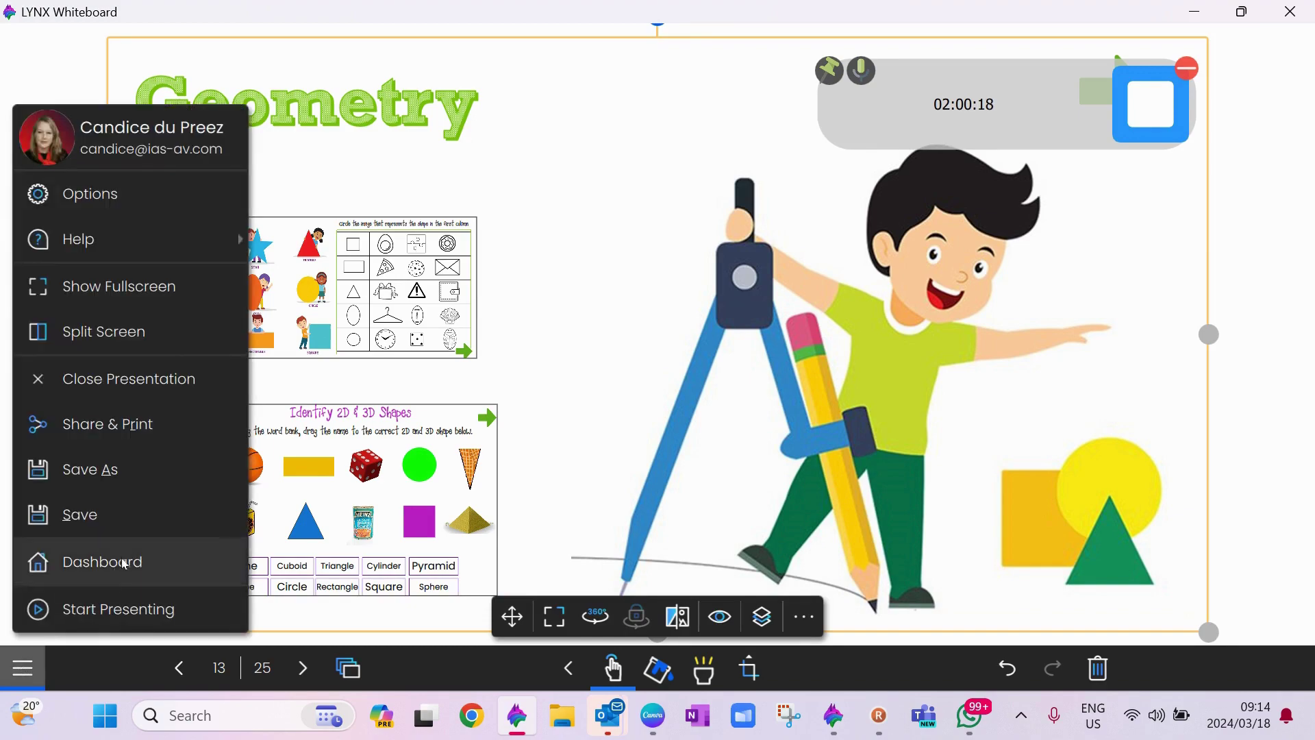
click(127, 614)
click(348, 576)
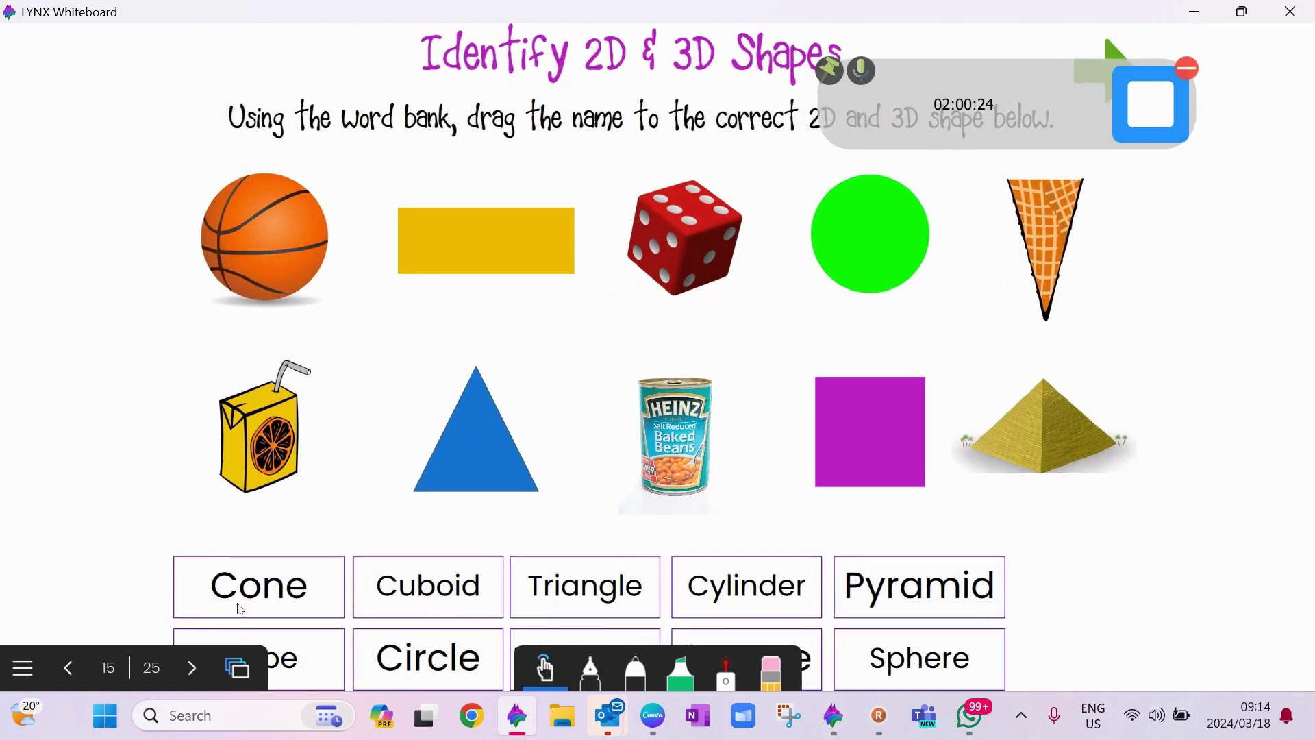
Place the Cone label on the ice-cream cone, and end the presentation without keeping the changes.
drag(243, 604, 454, 467)
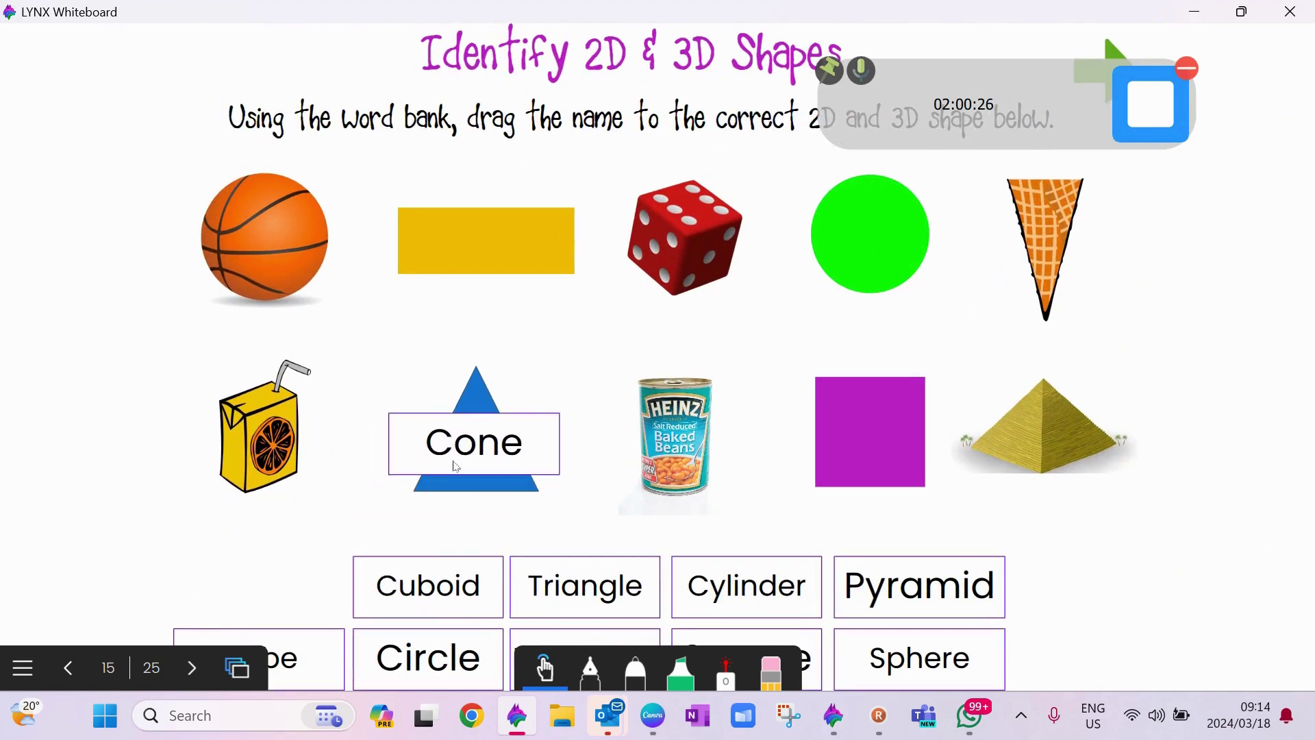
drag(456, 466, 1029, 261)
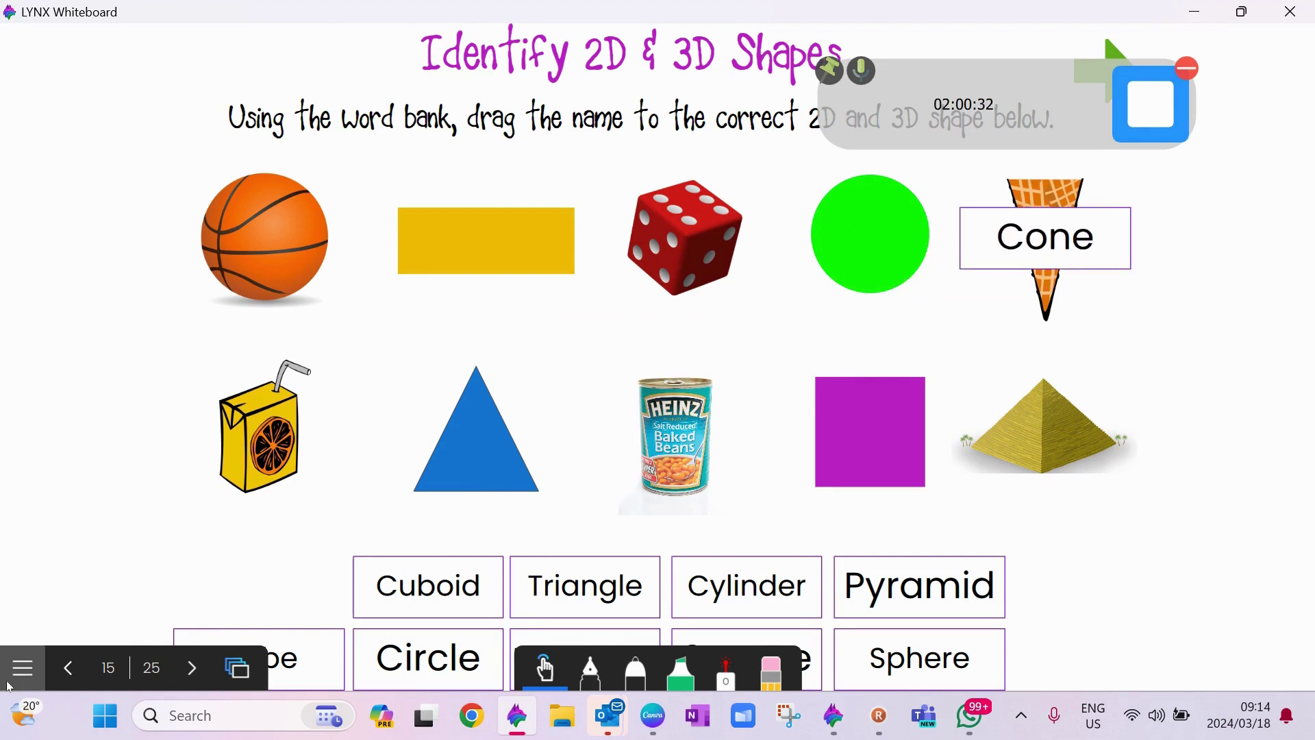
click(24, 668)
click(93, 607)
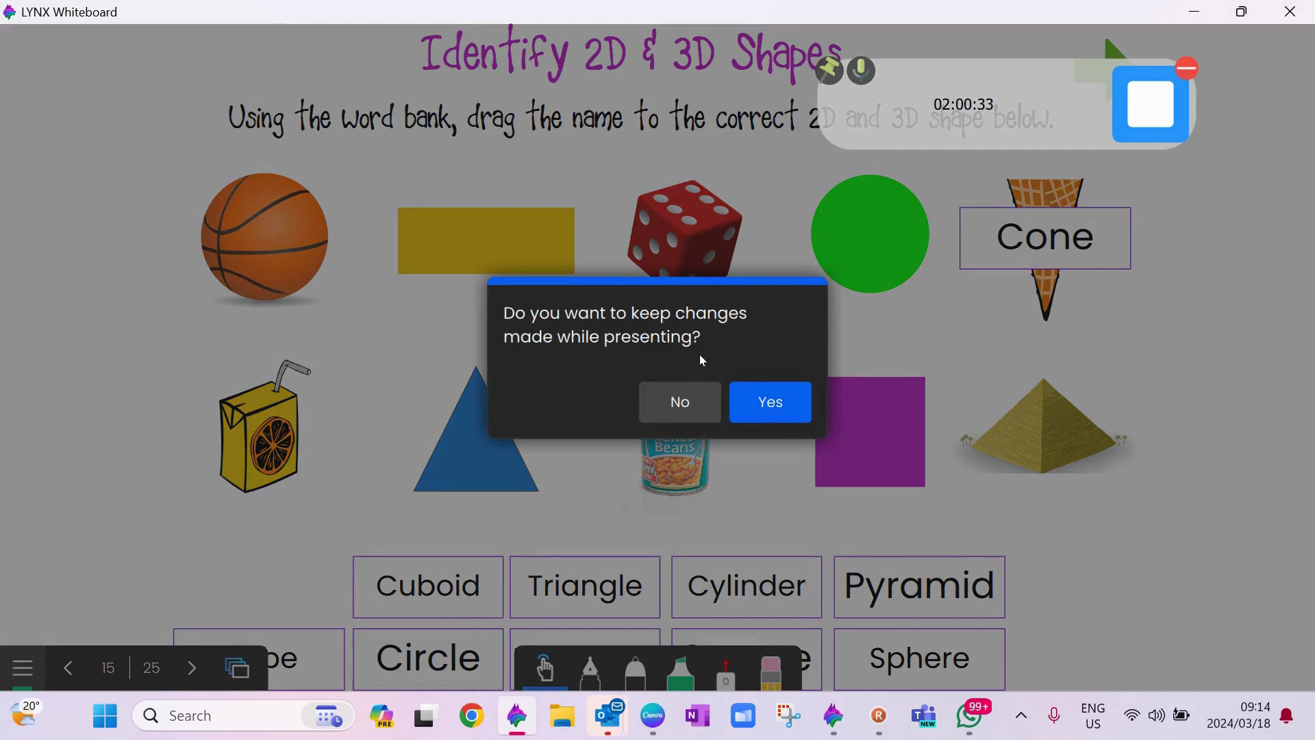
click(714, 396)
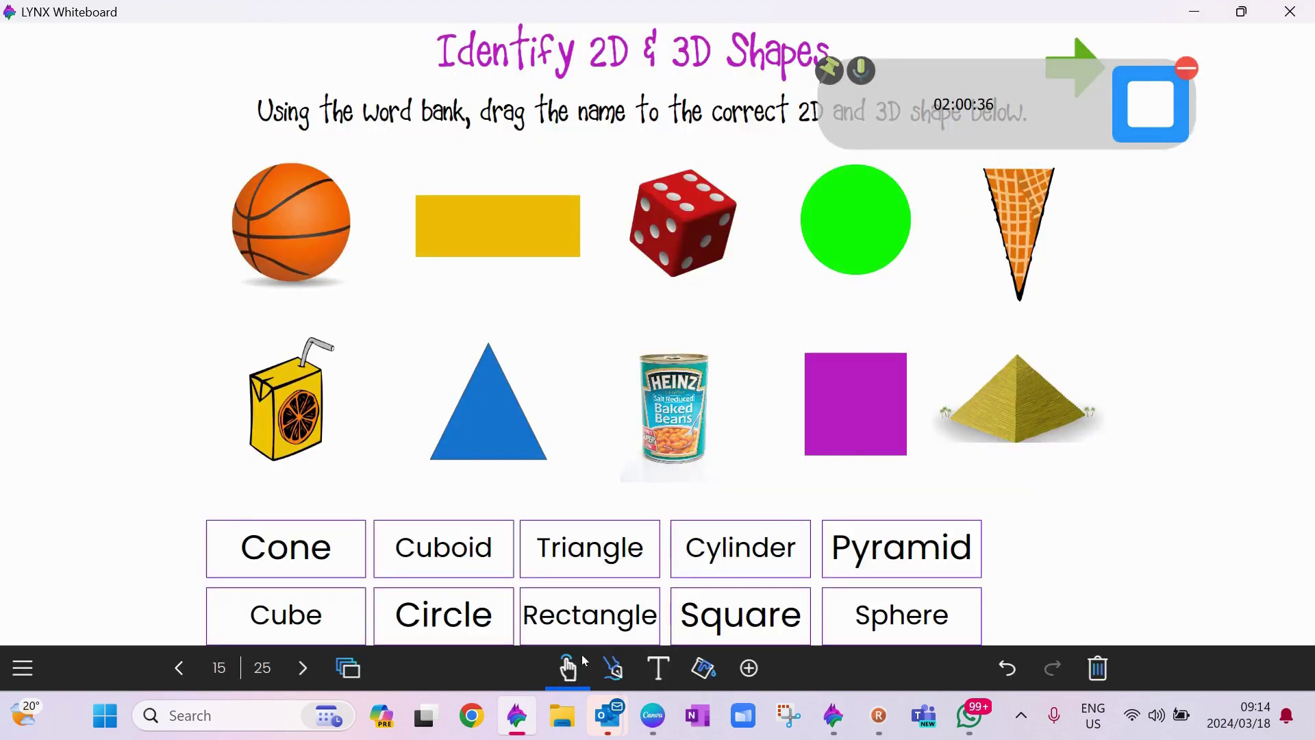
Edit the page background to move the red dice slightly to the right, and exit background editing.
click(763, 667)
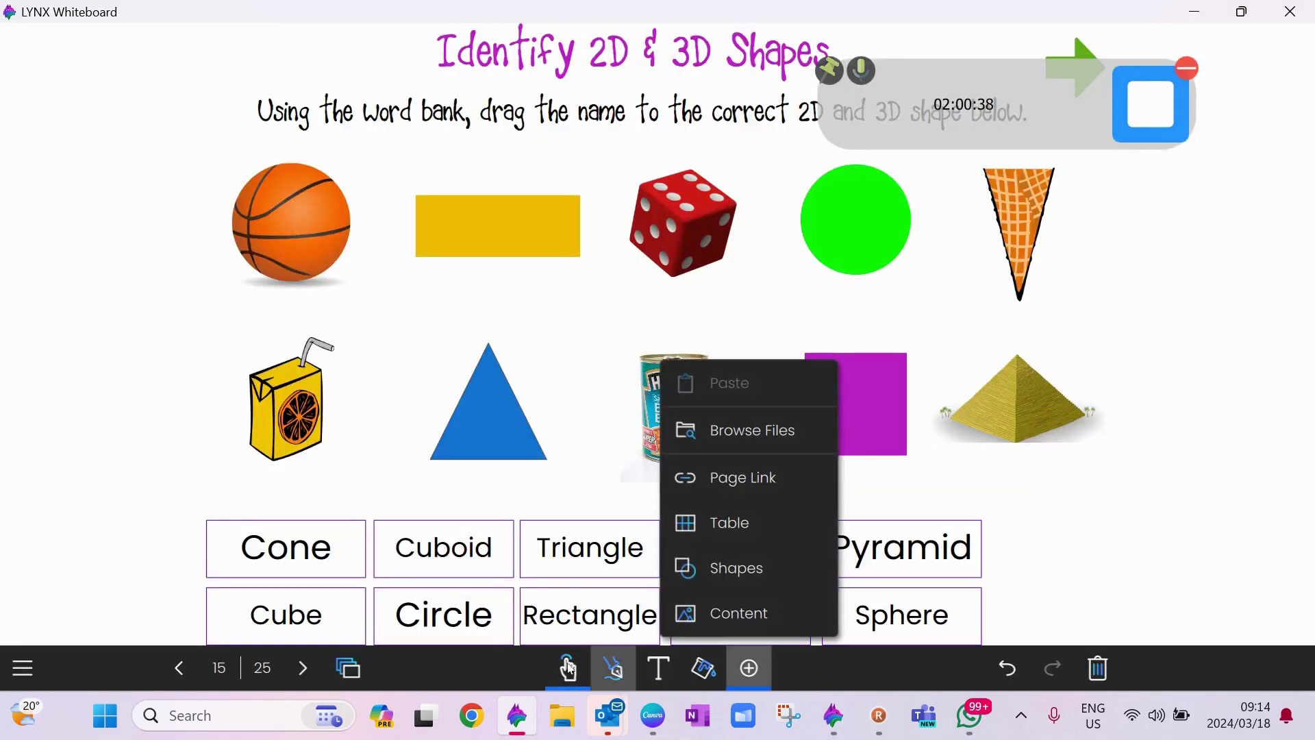
click(351, 678)
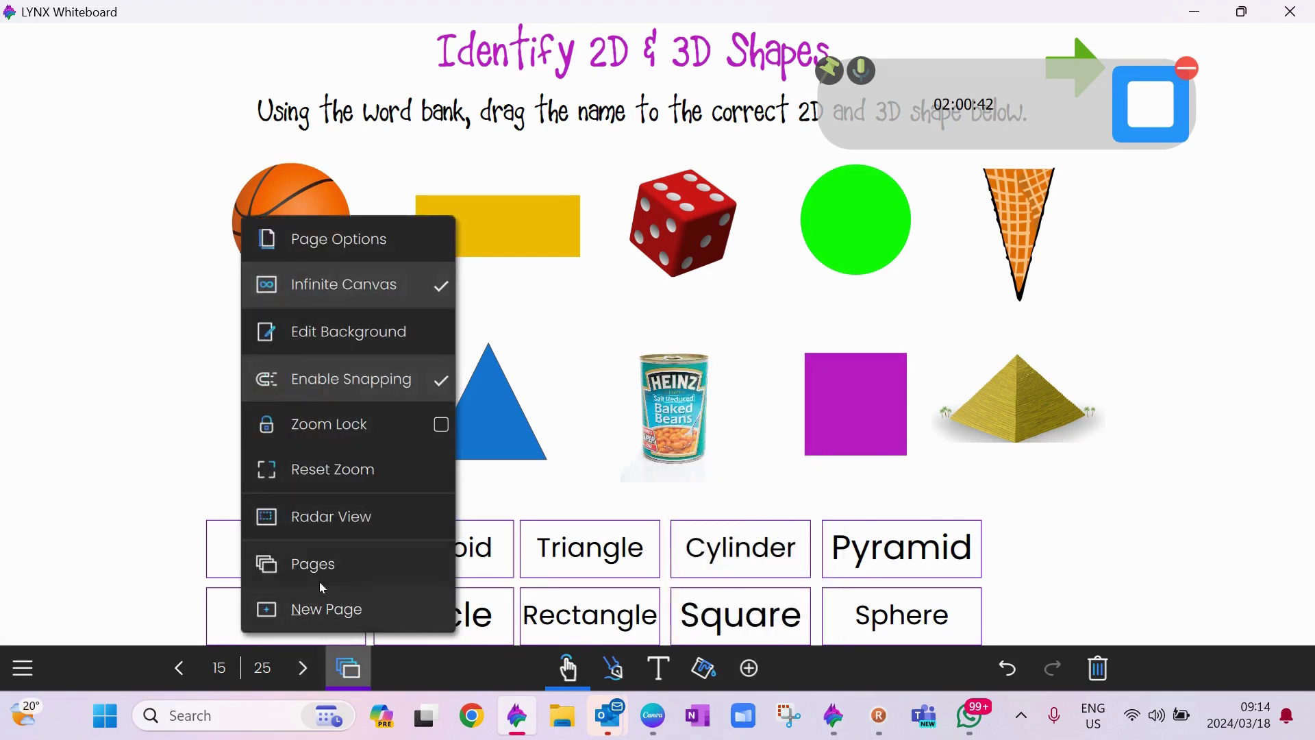
click(376, 335)
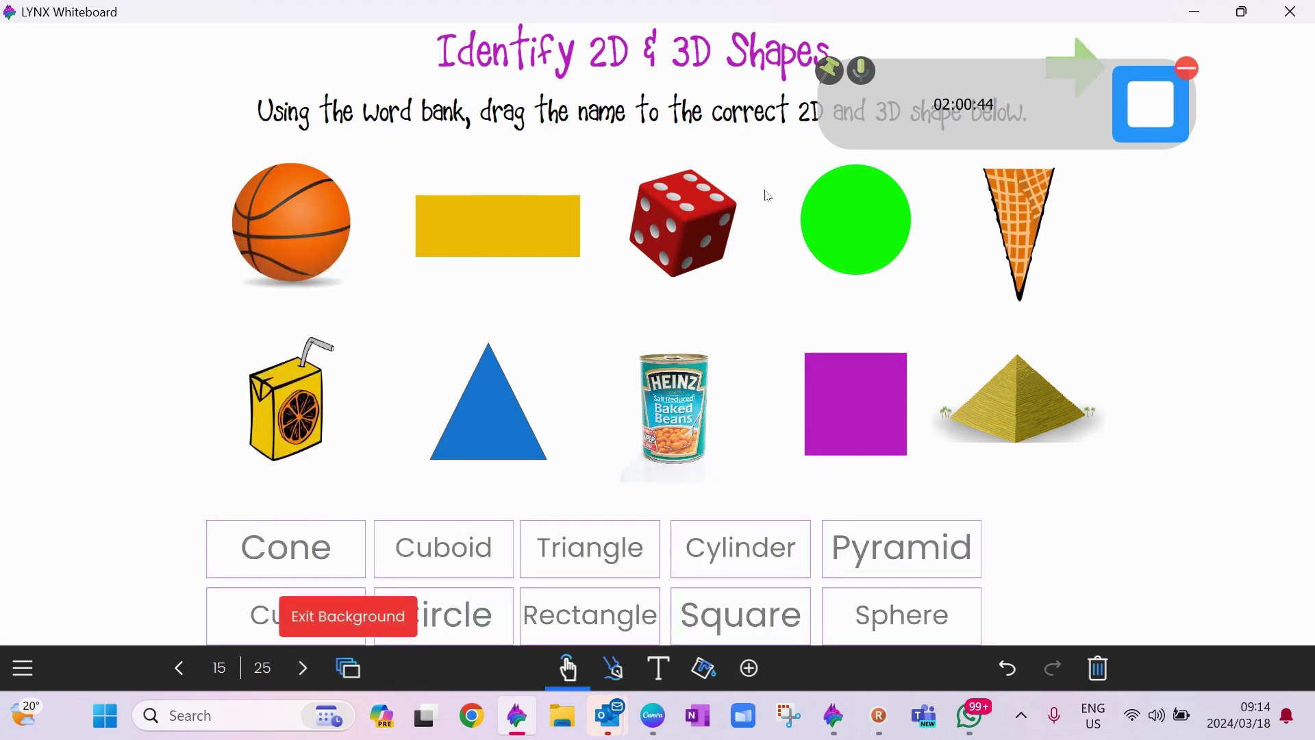
mouse_move(712, 219)
mouse_down()
mouse_move(778, 224)
mouse_move(710, 215)
mouse_move(721, 218)
mouse_up()
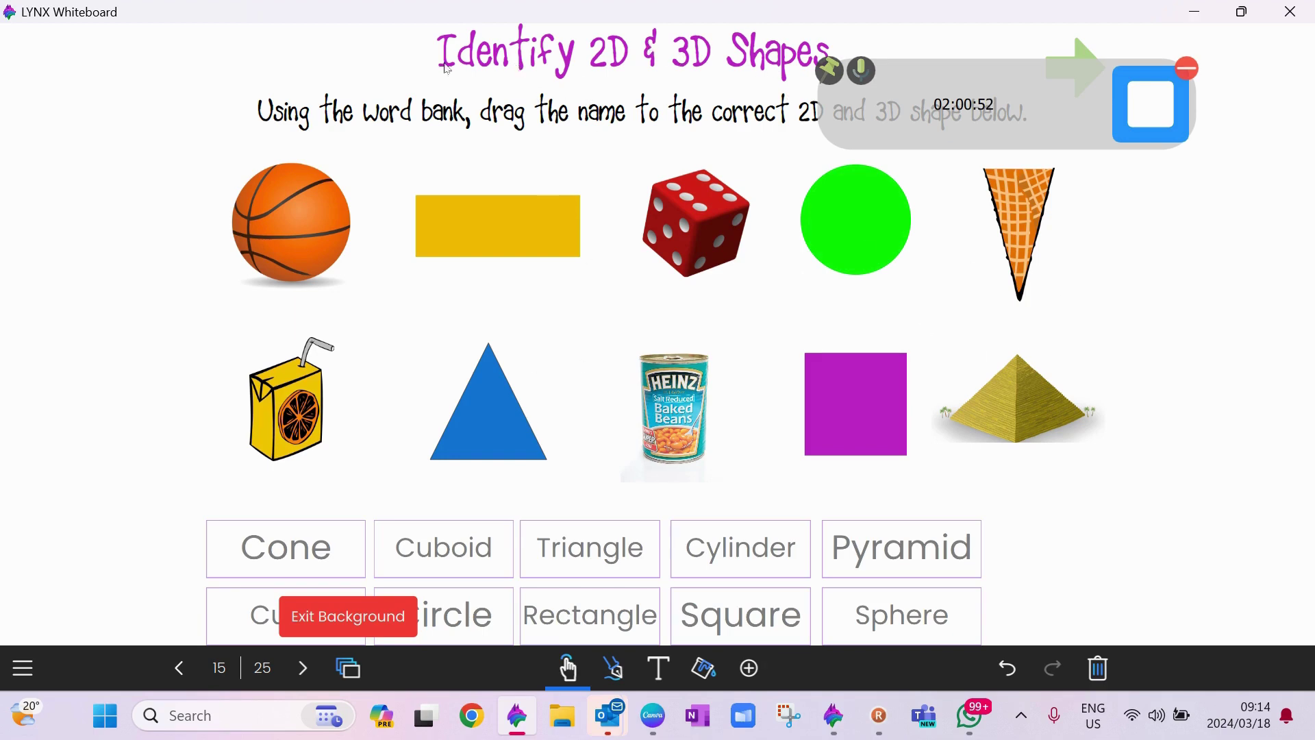
mouse_move(611, 738)
click(396, 612)
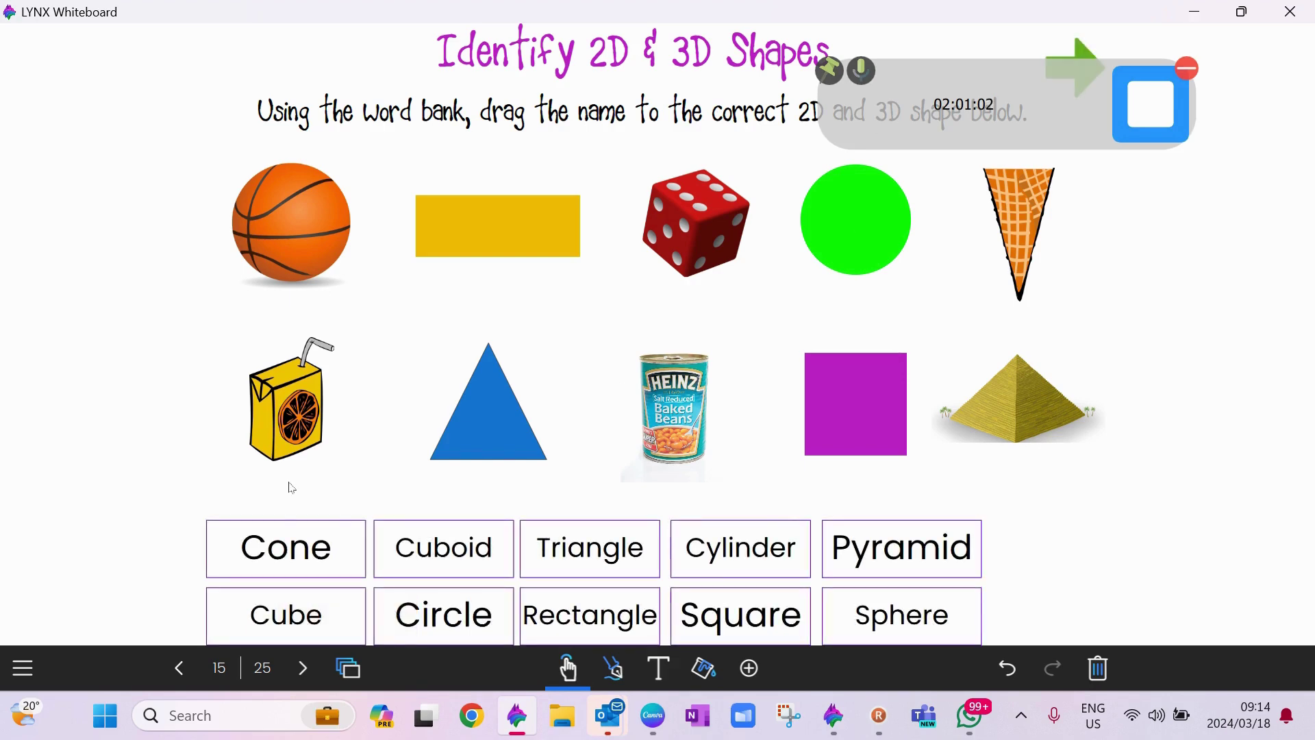
Draw a blue rectangle beside the Pyramid label, matching the height of the word bank boxes.
mouse_move(277, 548)
mouse_down()
mouse_move(437, 490)
mouse_move(277, 548)
mouse_up()
click(750, 668)
click(723, 571)
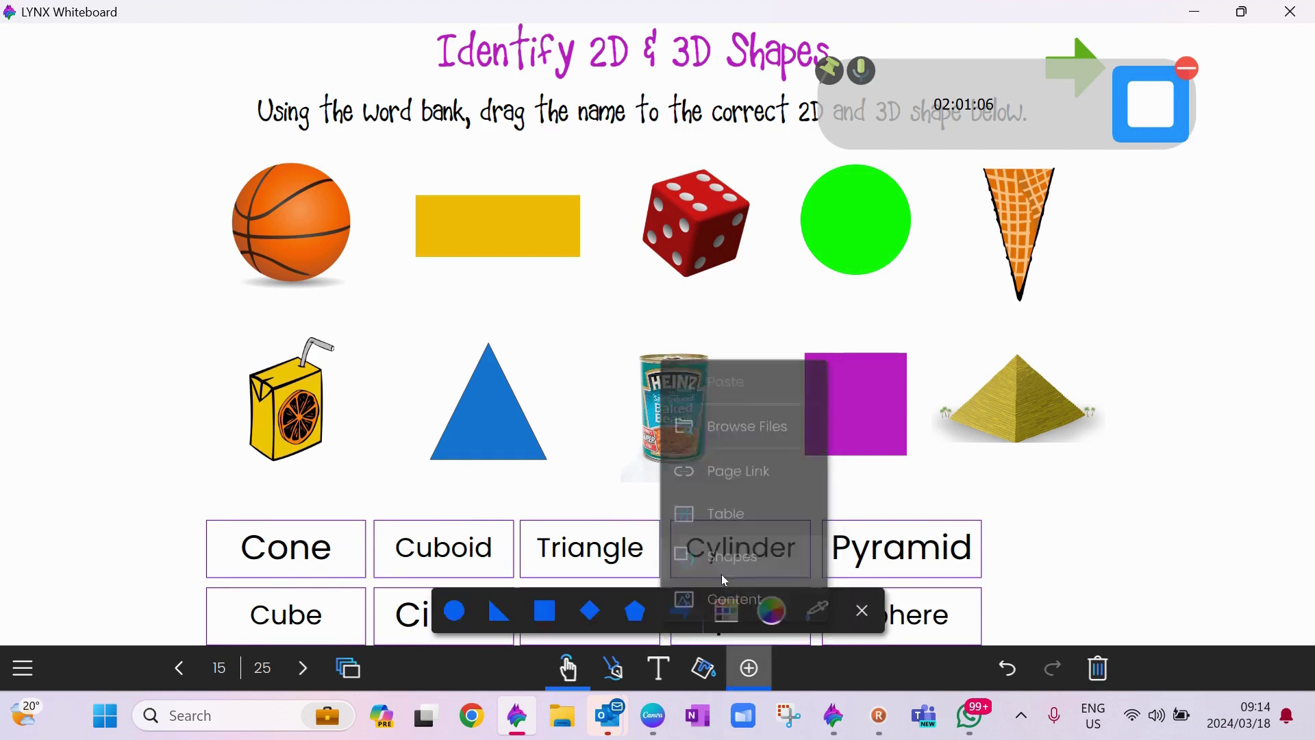
click(544, 610)
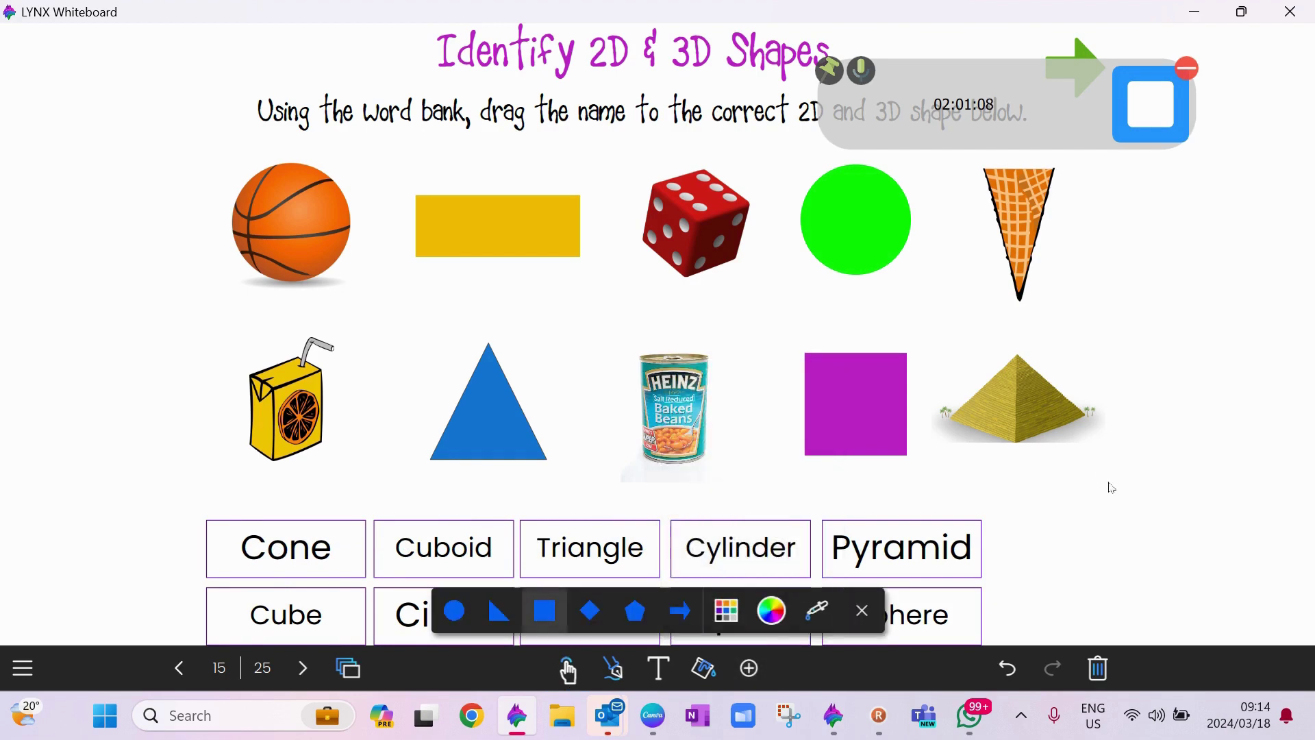
drag(1001, 520, 1192, 583)
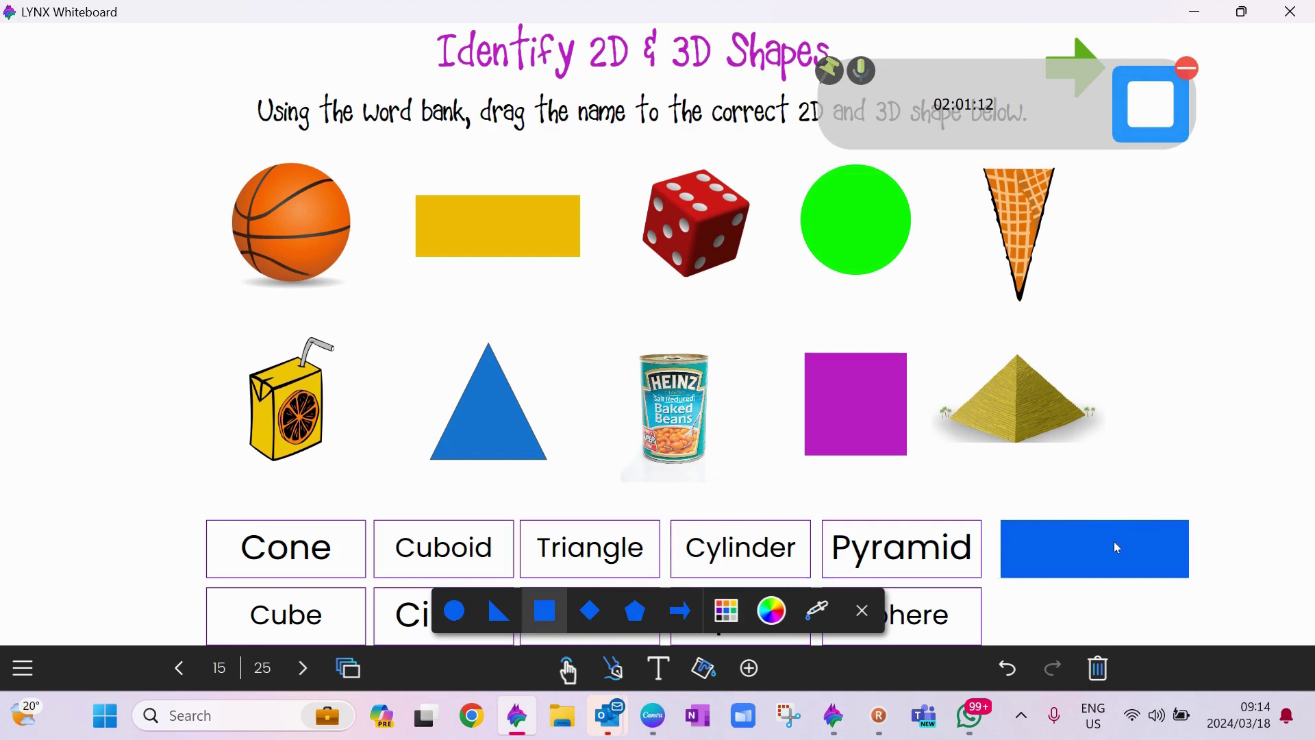
click(568, 669)
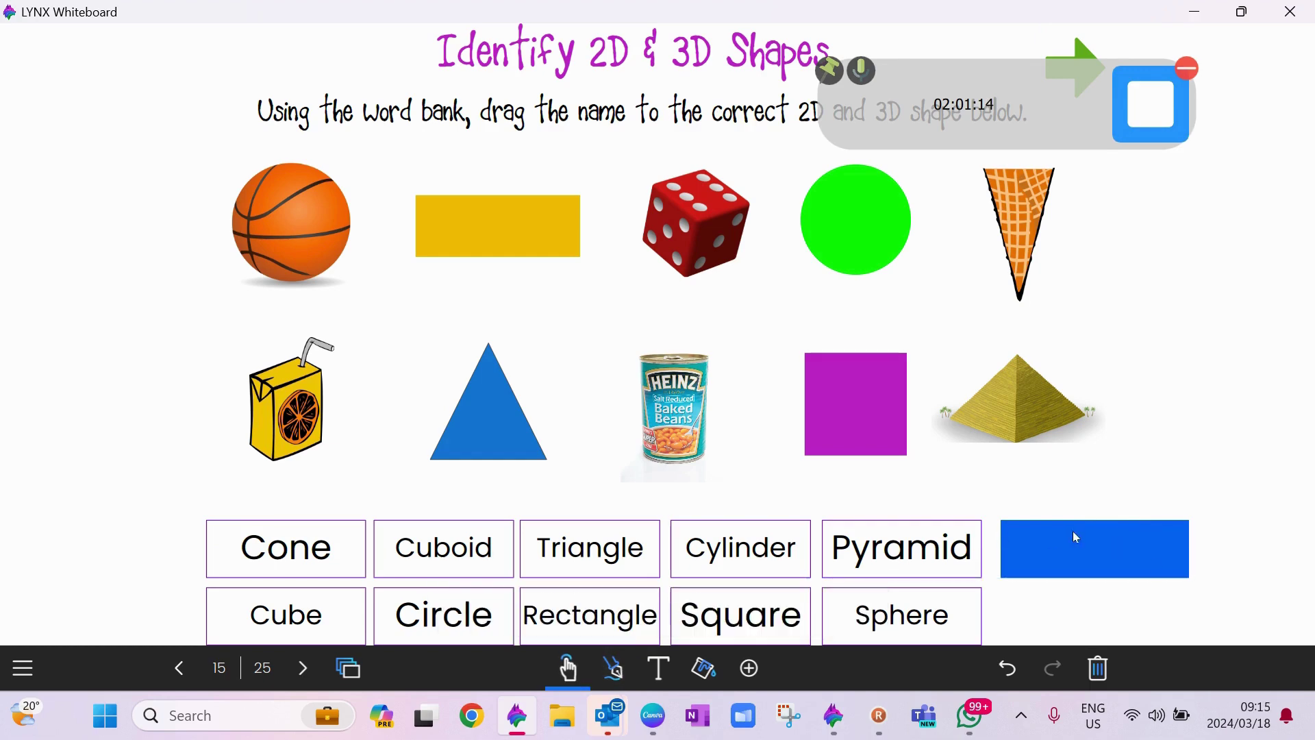
Add the text "Hello" to the blue rectangle and enlarge it to about the size of the neighbouring labels.
click(1082, 532)
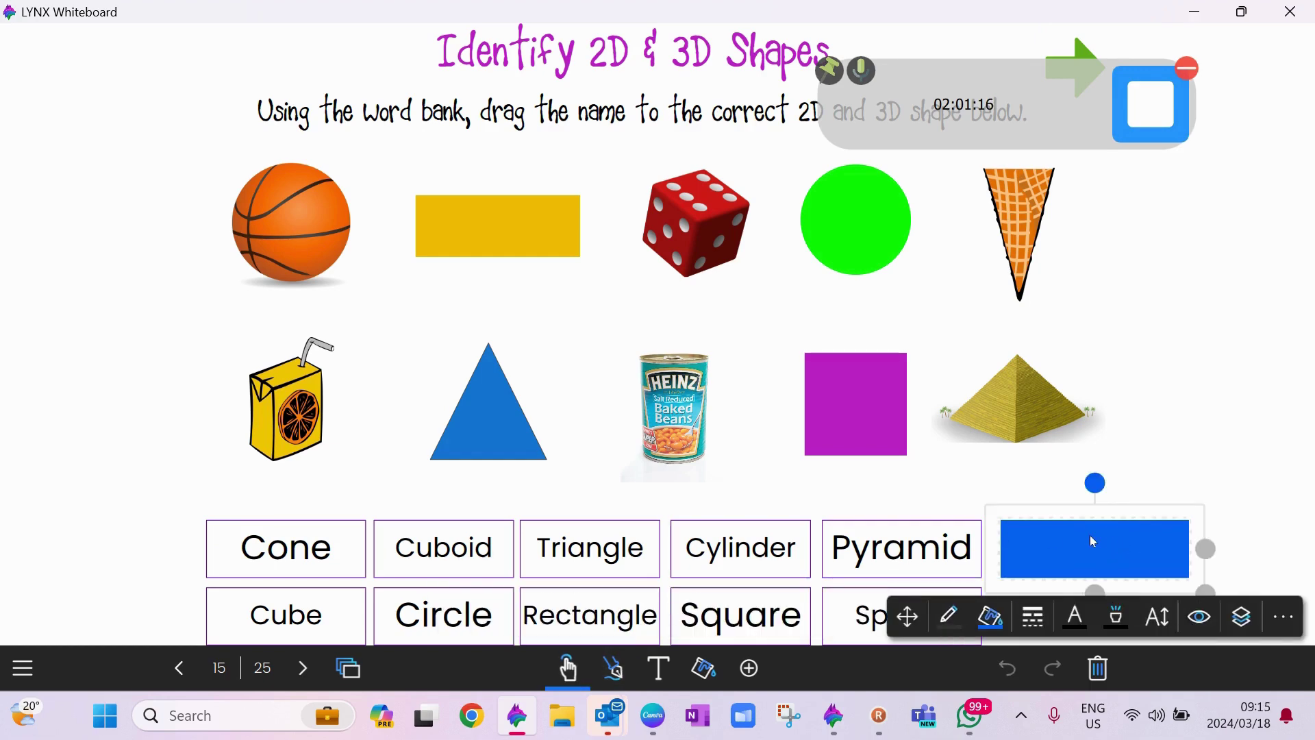
text(Hello)
click(1155, 617)
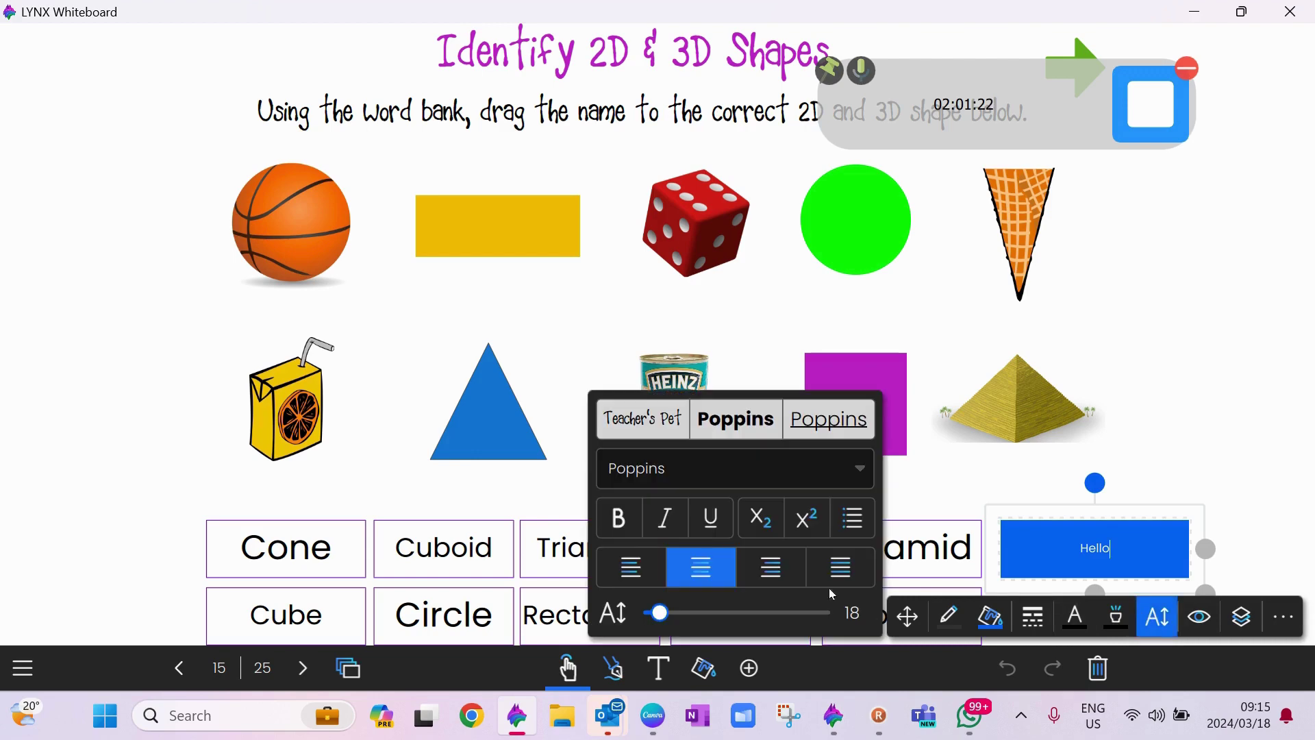
mouse_move(657, 613)
mouse_down()
mouse_move(703, 616)
mouse_move(682, 613)
mouse_up()
click(1295, 358)
click(1175, 562)
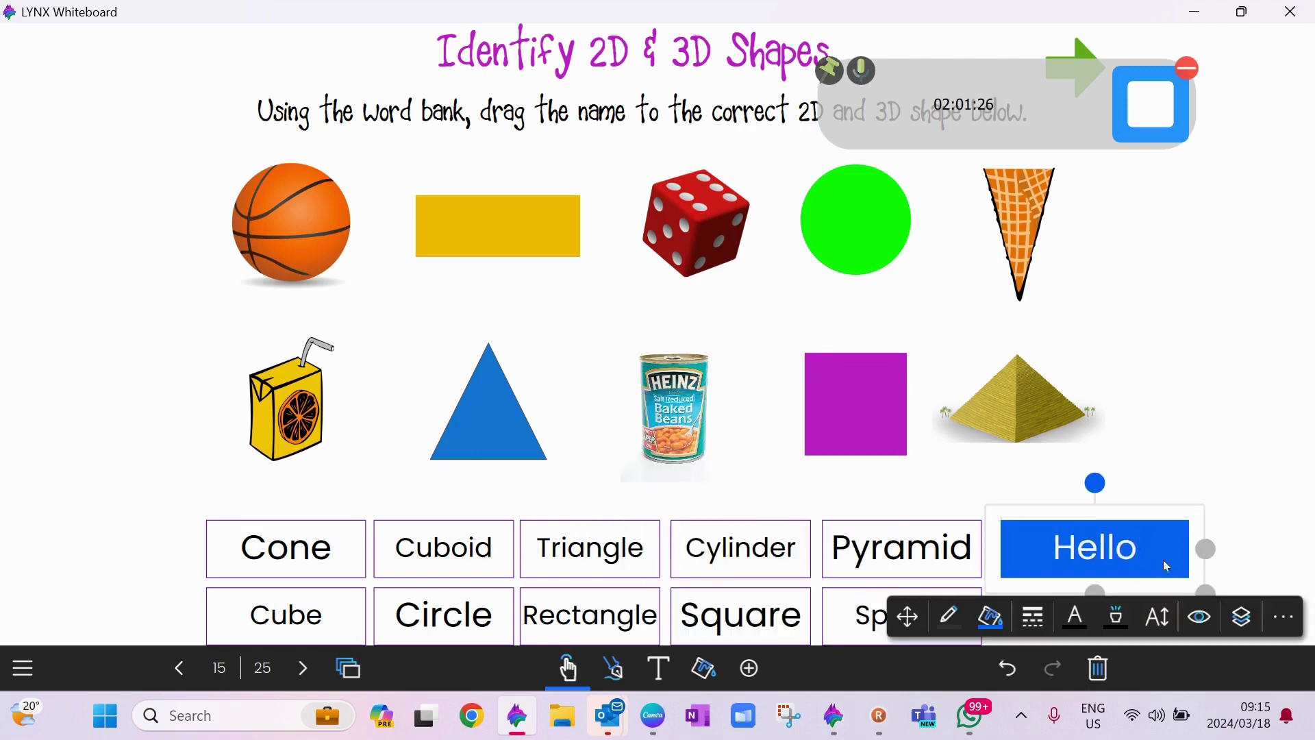
Remove the Hello rectangle's fill and give it a purple #6600CC outline with thickness 4.
click(1000, 618)
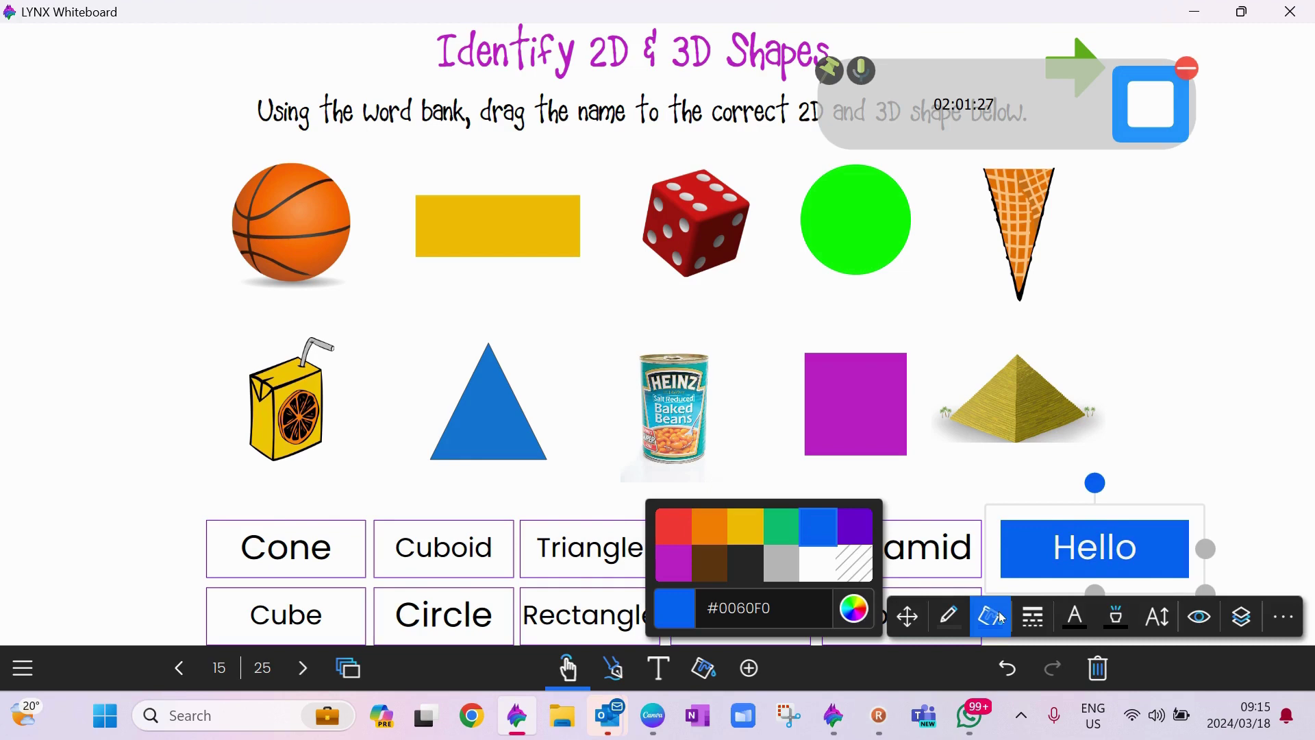
click(870, 568)
click(949, 617)
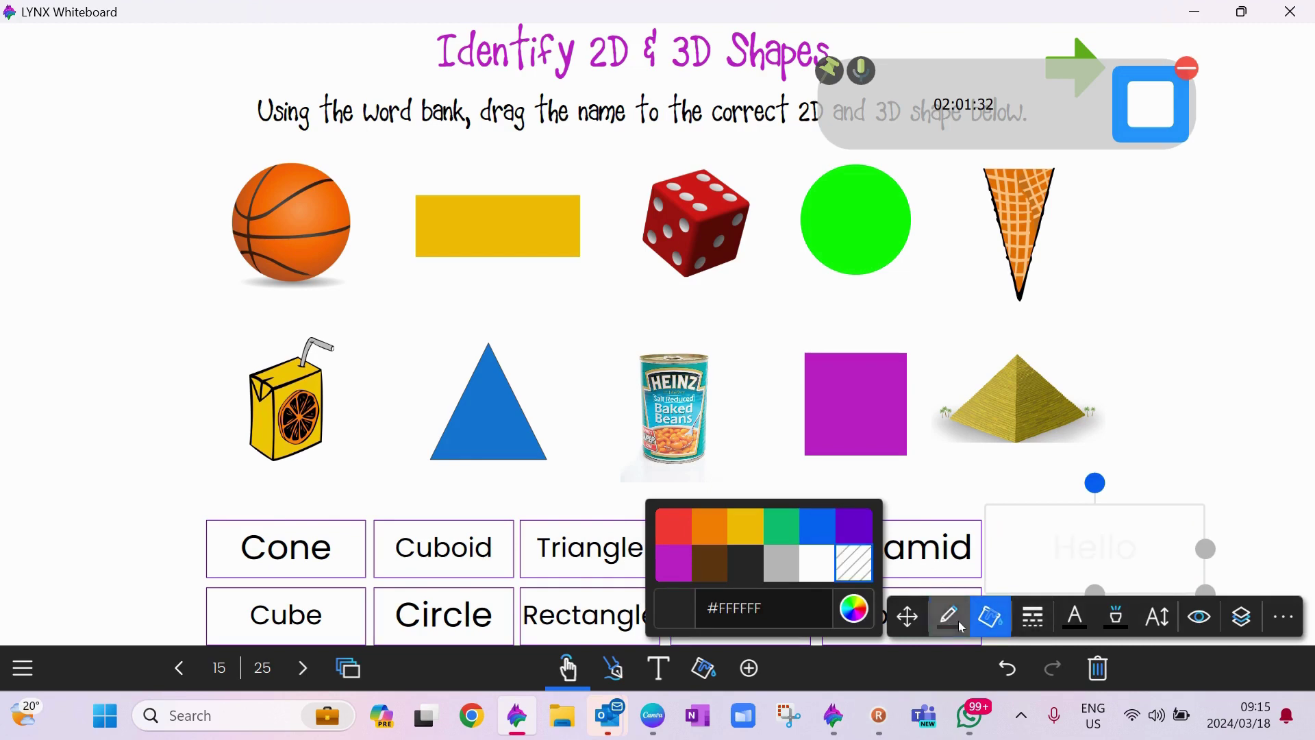
drag(704, 479, 726, 485)
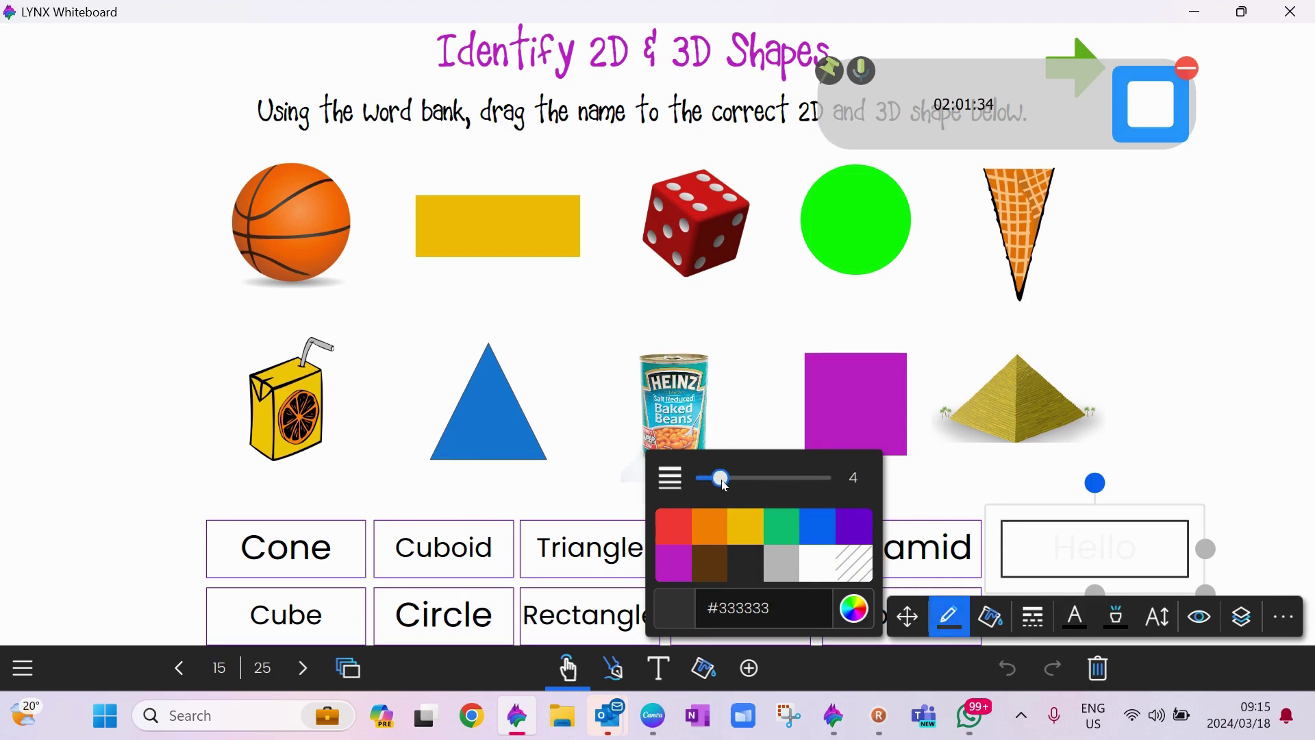
click(859, 526)
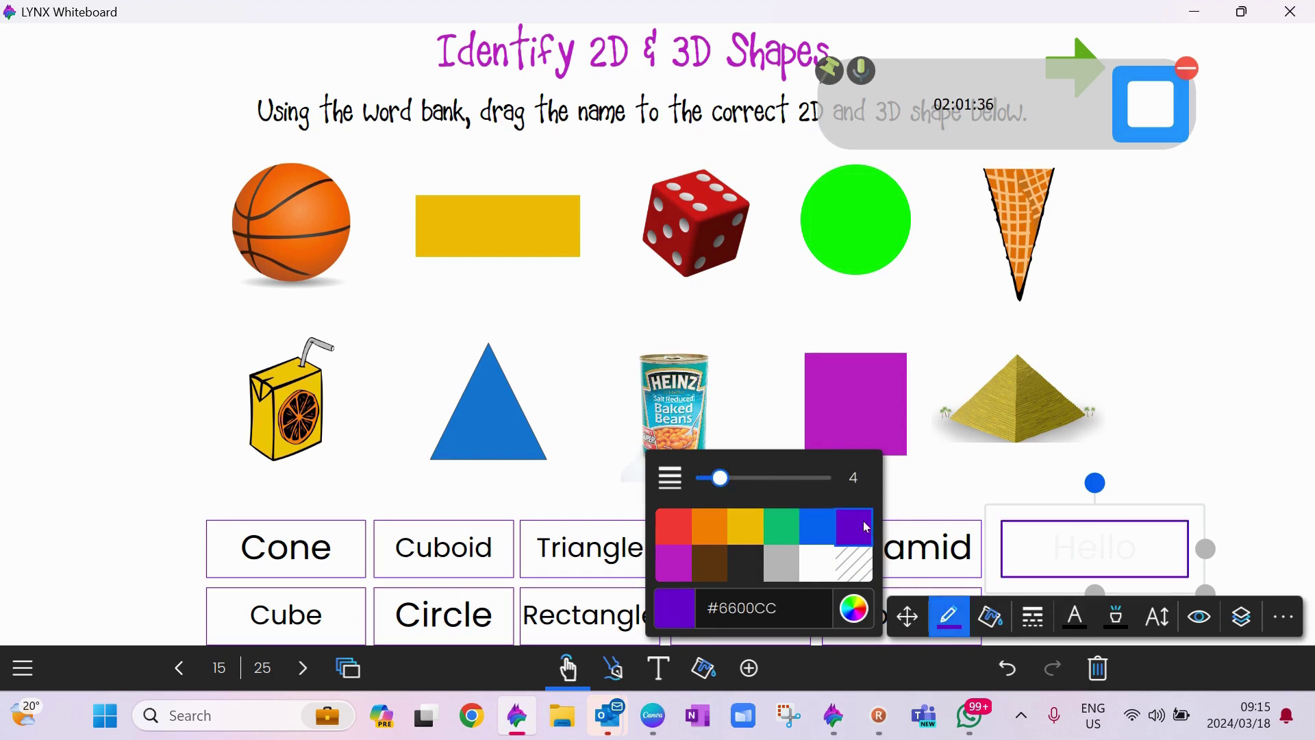
click(1221, 451)
Nudge the Hello box slightly towards the Pyramid label and make it editable while presenting.
click(1120, 561)
mouse_move(1120, 561)
mouse_down()
mouse_move(1067, 514)
mouse_move(1178, 549)
mouse_move(1116, 548)
mouse_move(1115, 563)
mouse_up()
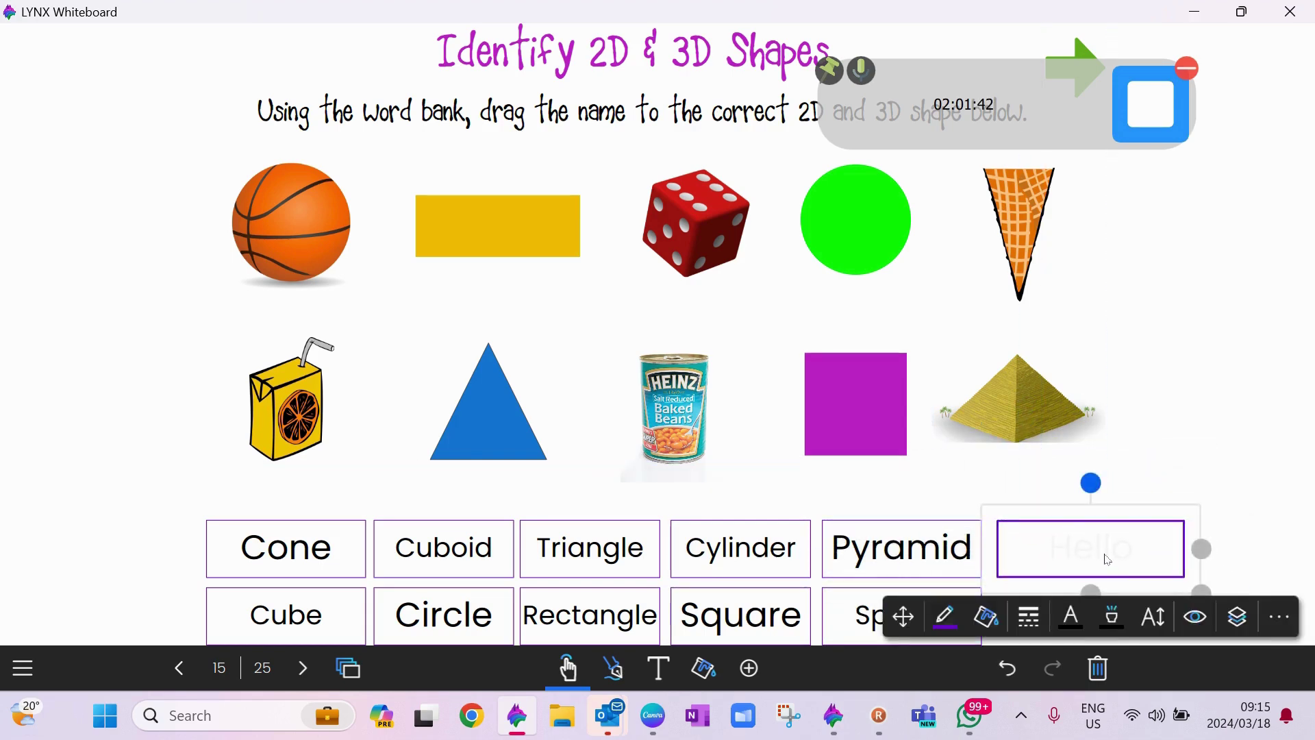
click(1280, 616)
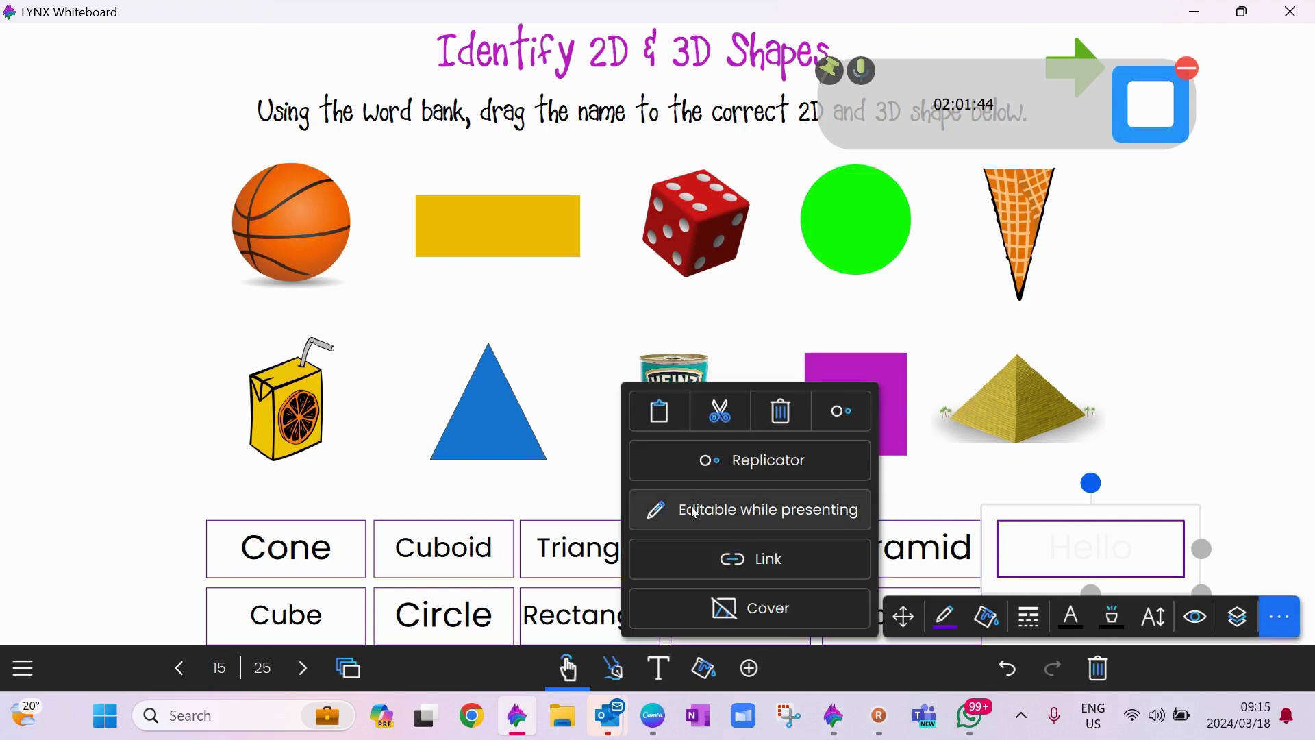
click(694, 513)
click(1193, 370)
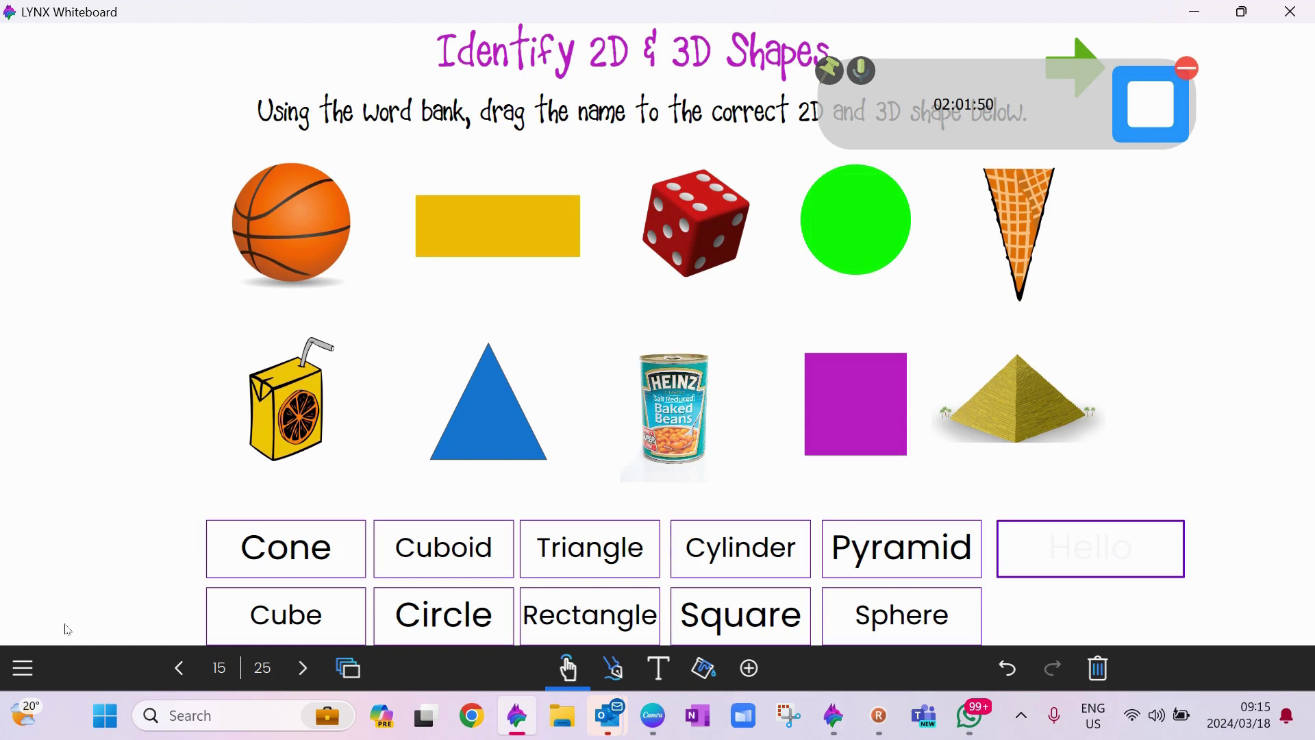
Start presenting and place the Cone, Cuboid and Triangle labels on the ice-cream cone, juice box and blue triangle.
click(27, 666)
click(104, 610)
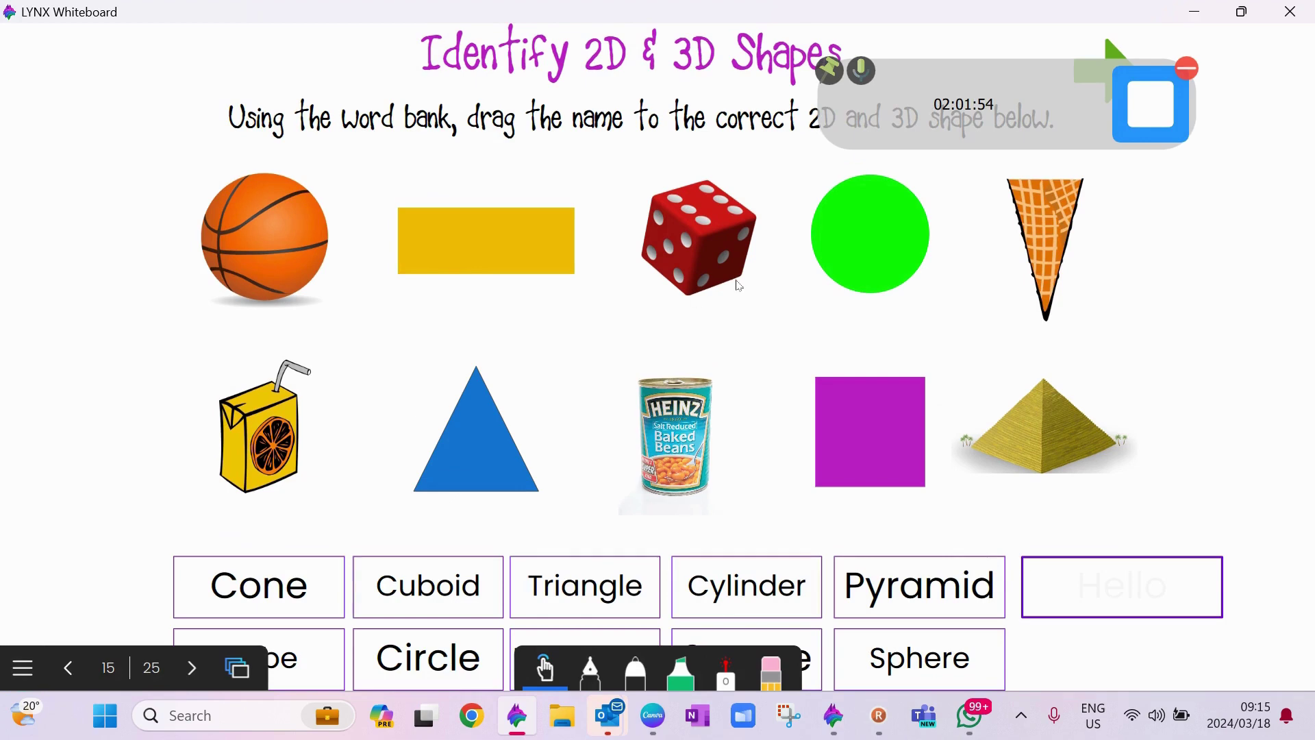
drag(239, 613, 1036, 245)
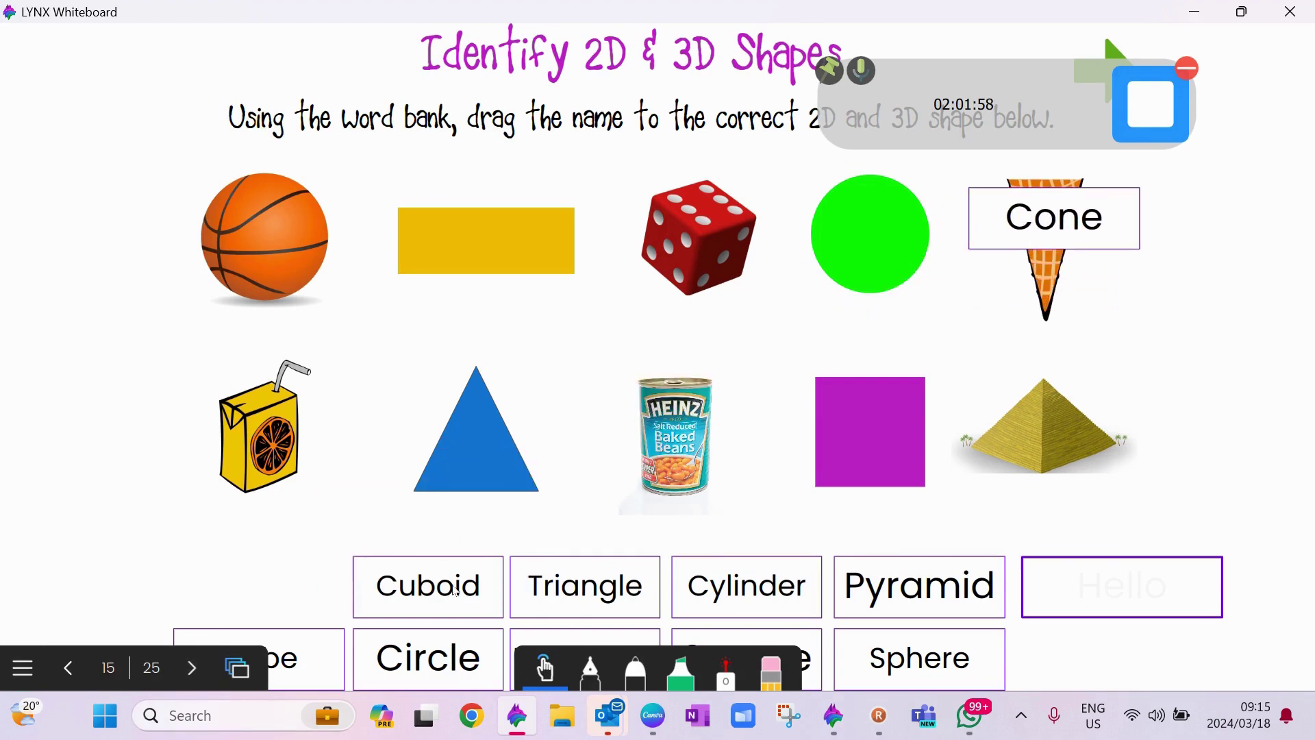
drag(453, 589, 257, 440)
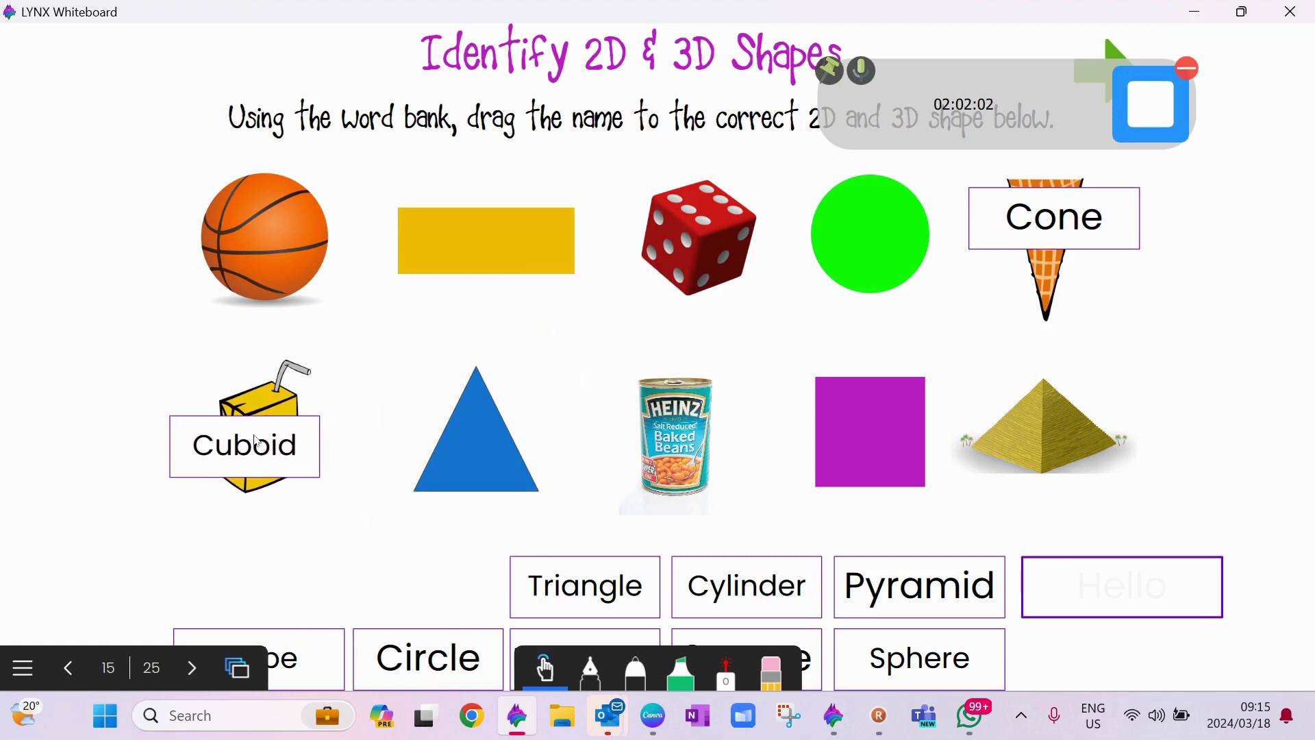
drag(590, 603, 480, 448)
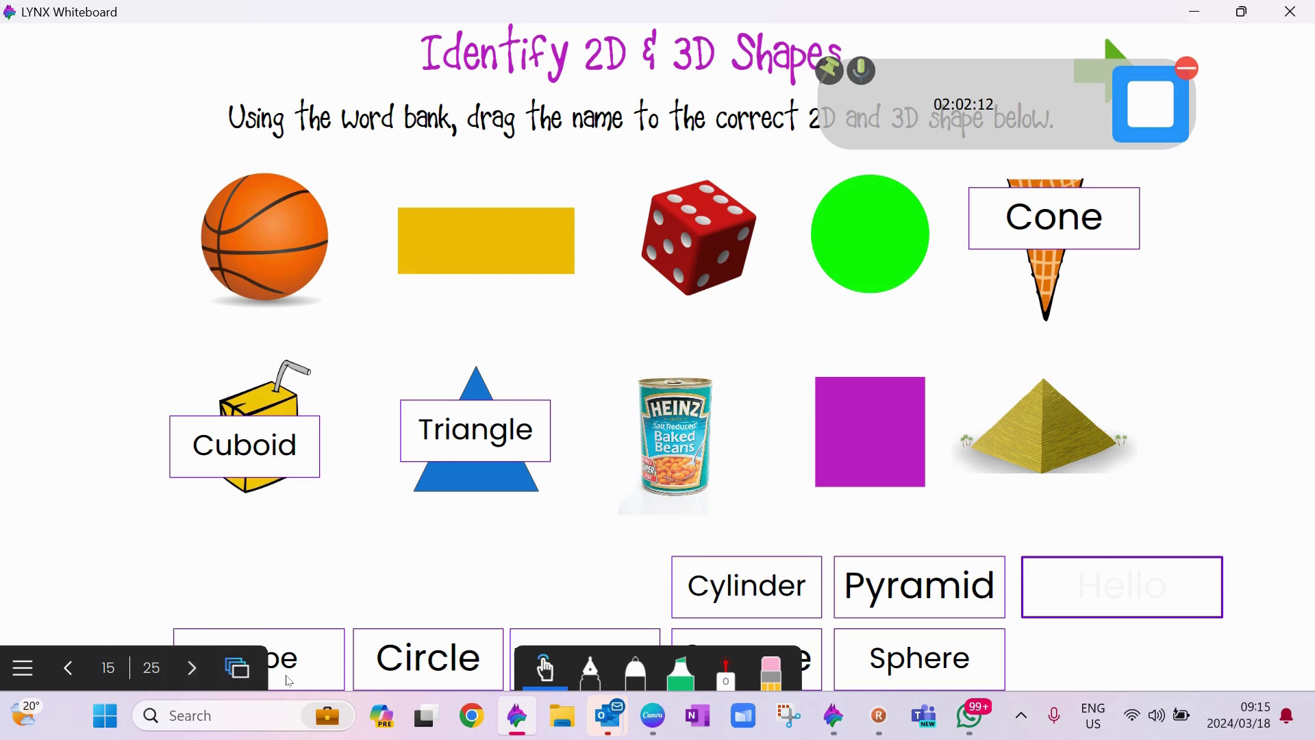
Leave the presentation, return to editing the lesson and add a new blank page.
click(238, 668)
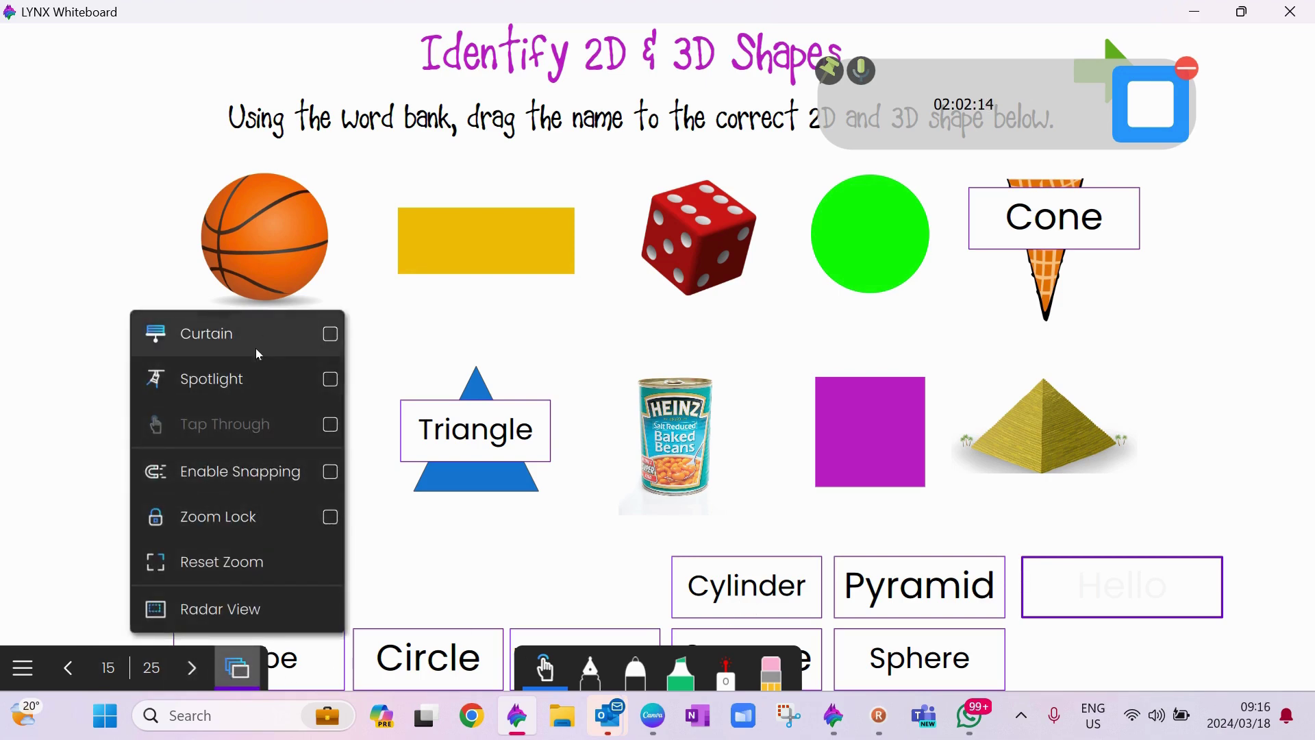
click(22, 668)
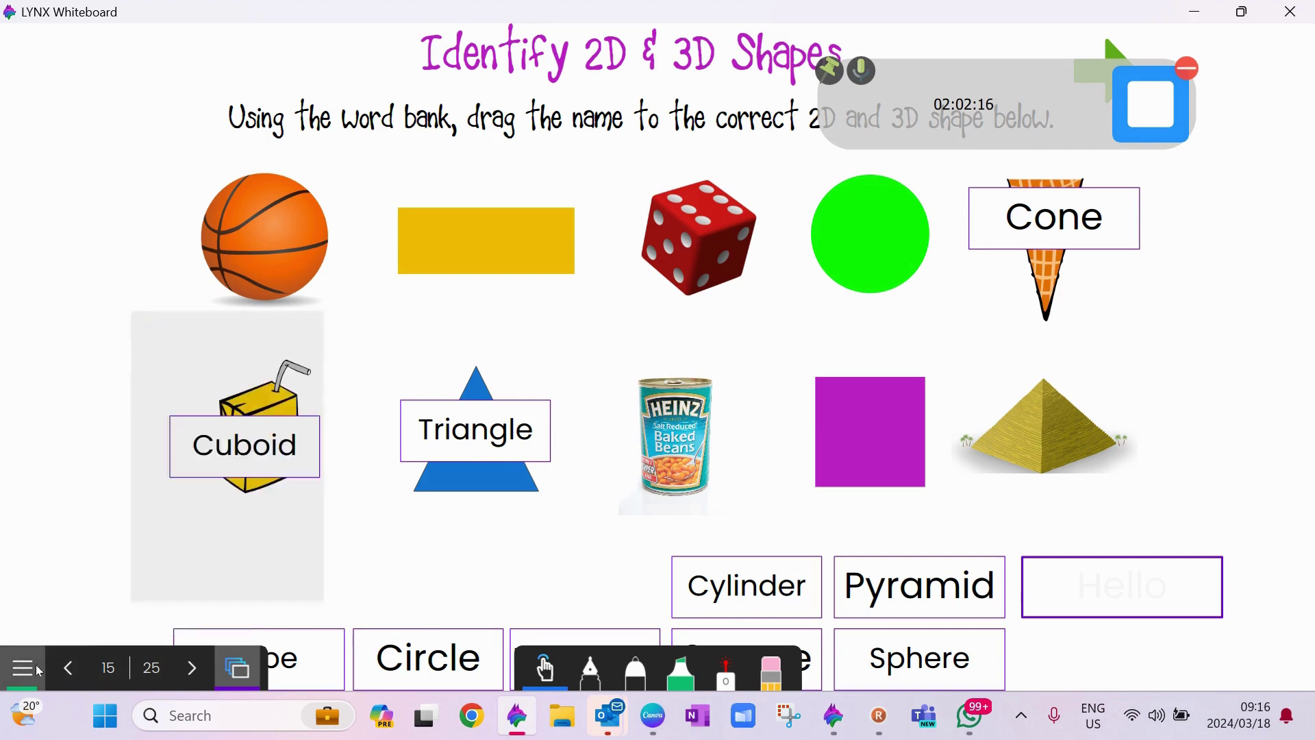
click(109, 611)
click(712, 402)
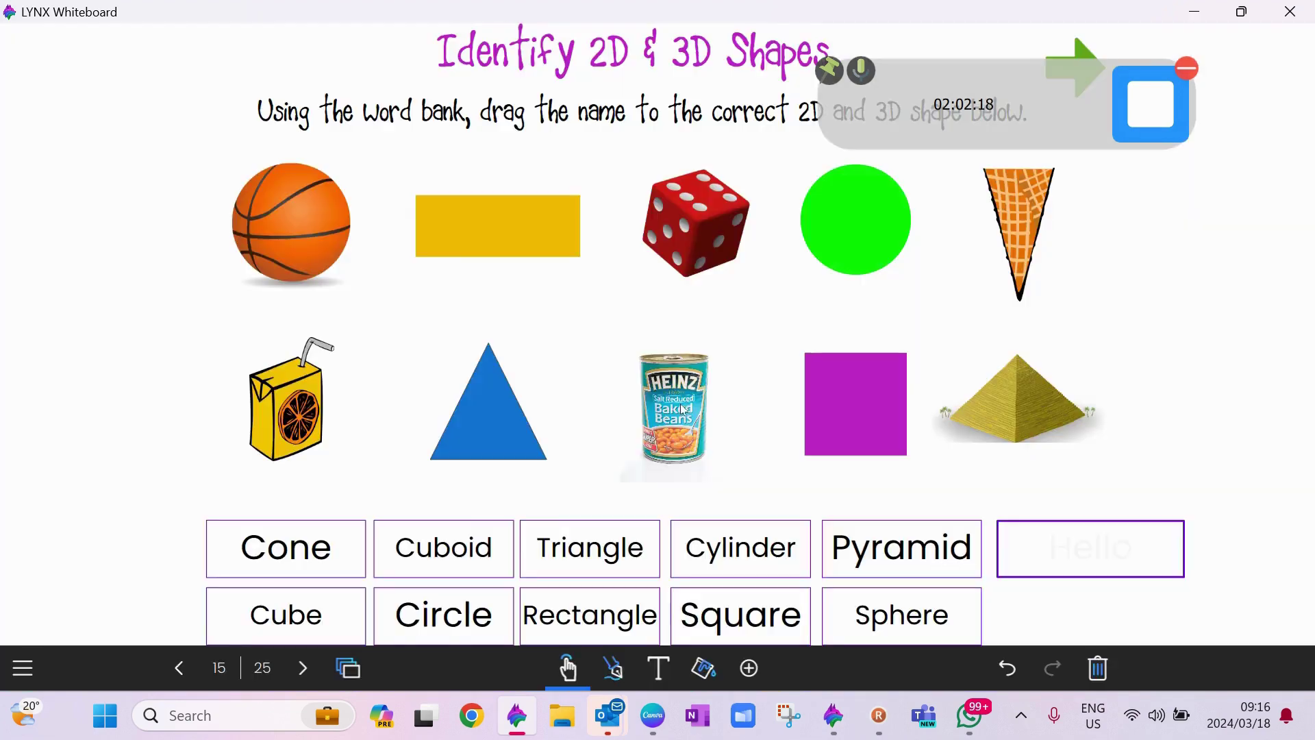
click(348, 668)
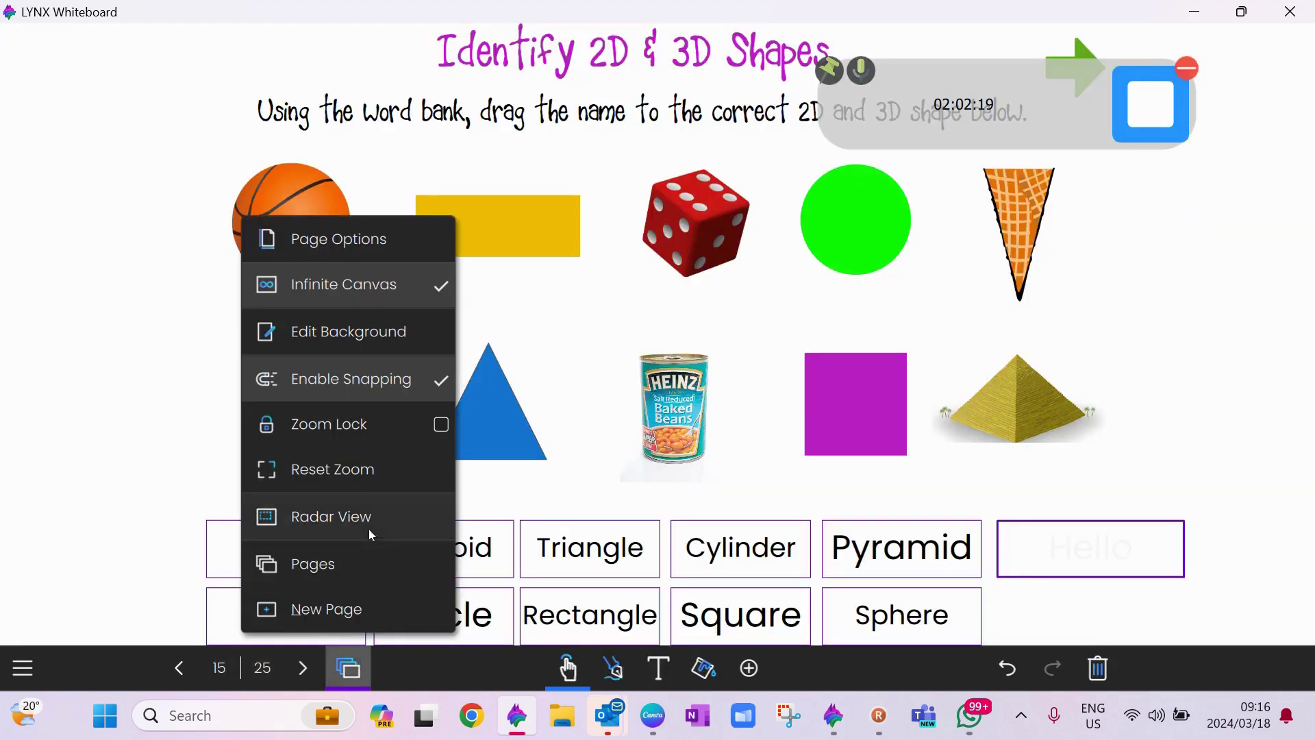
click(336, 606)
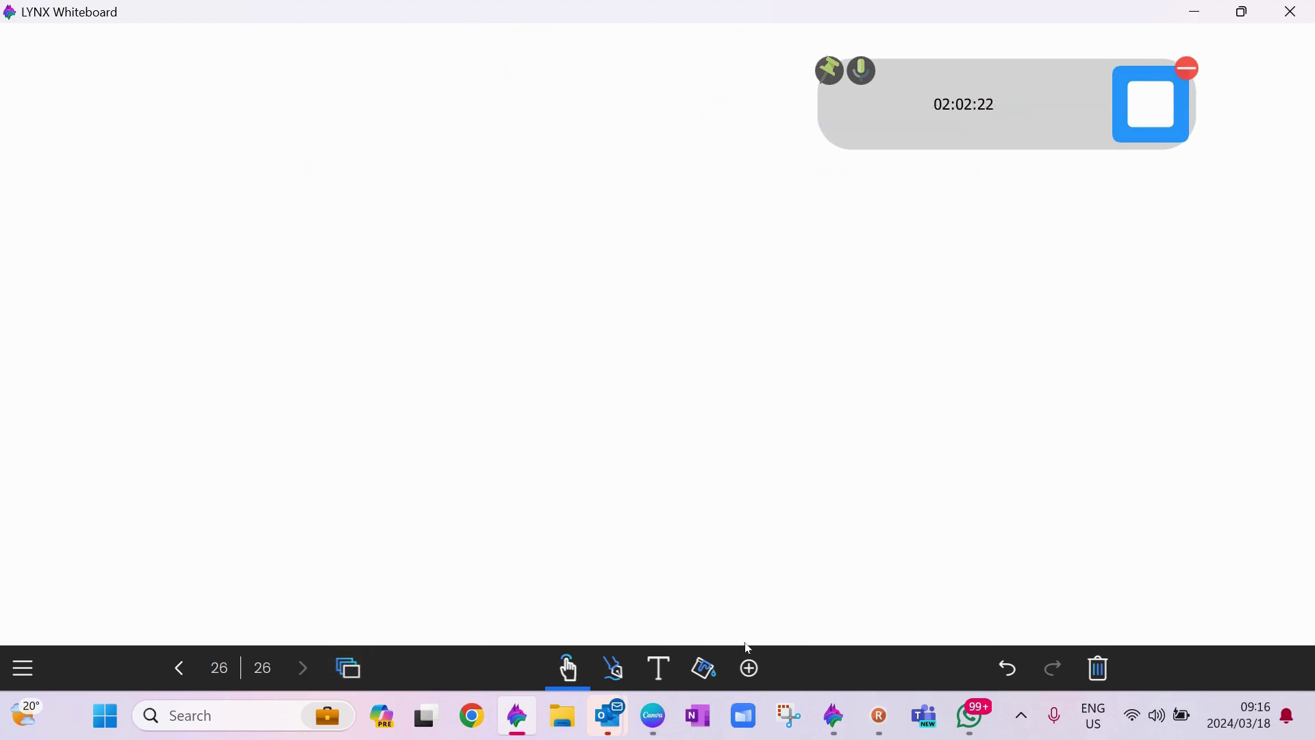
Open the content library and browse to the Maths Backgrounds folder.
click(750, 669)
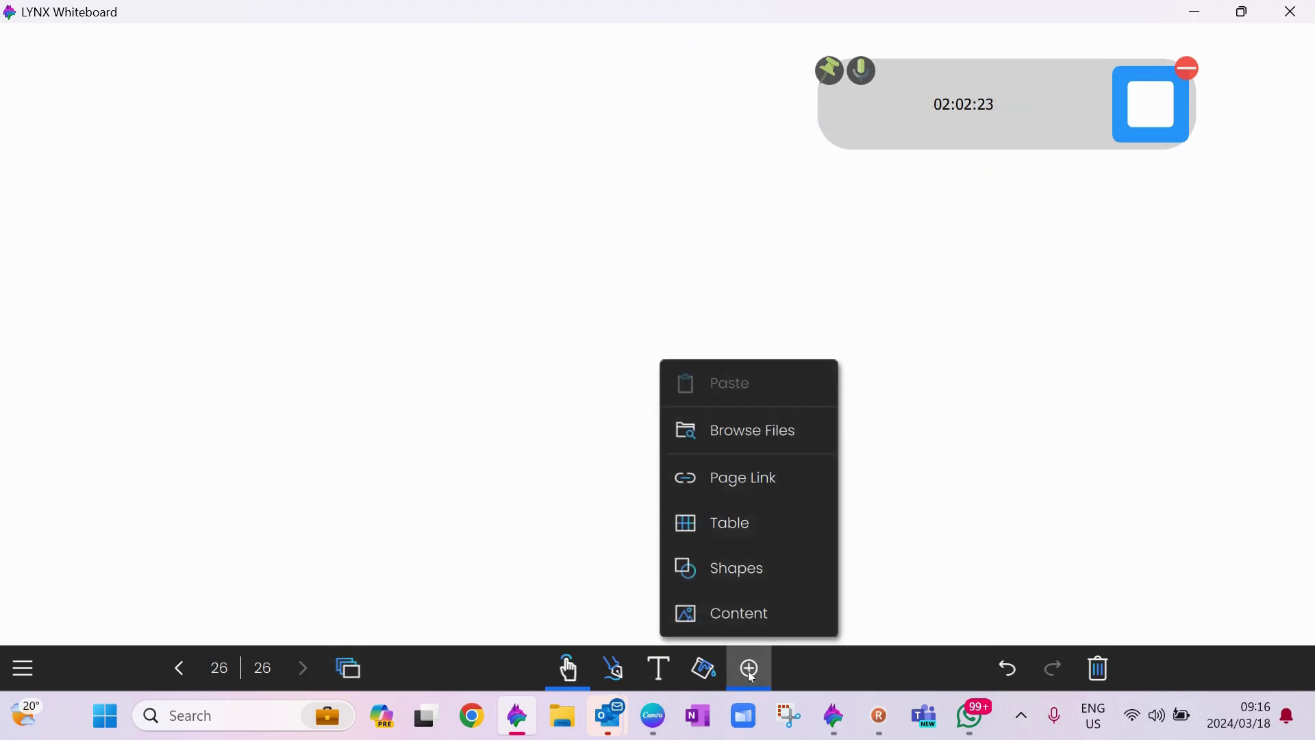
click(751, 619)
click(256, 66)
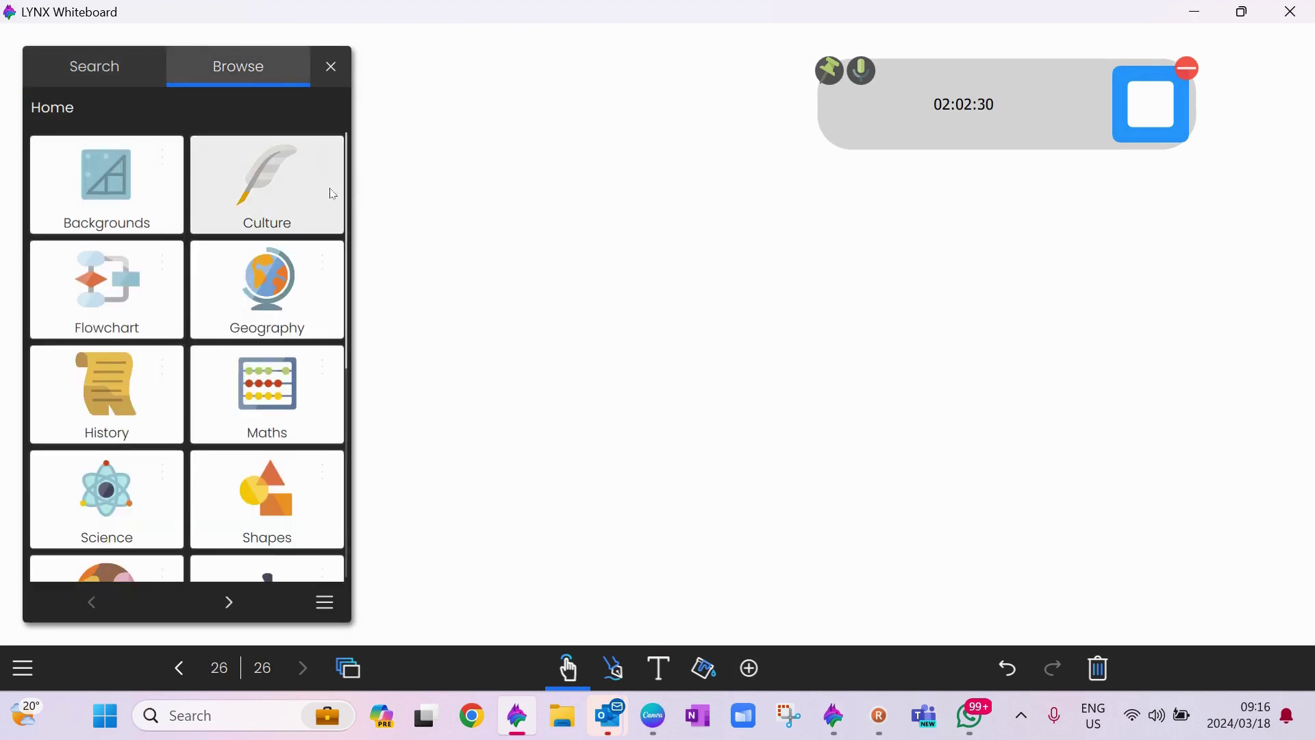
mouse_move(346, 192)
mouse_down()
mouse_move(347, 354)
mouse_move(349, 193)
mouse_up()
click(281, 411)
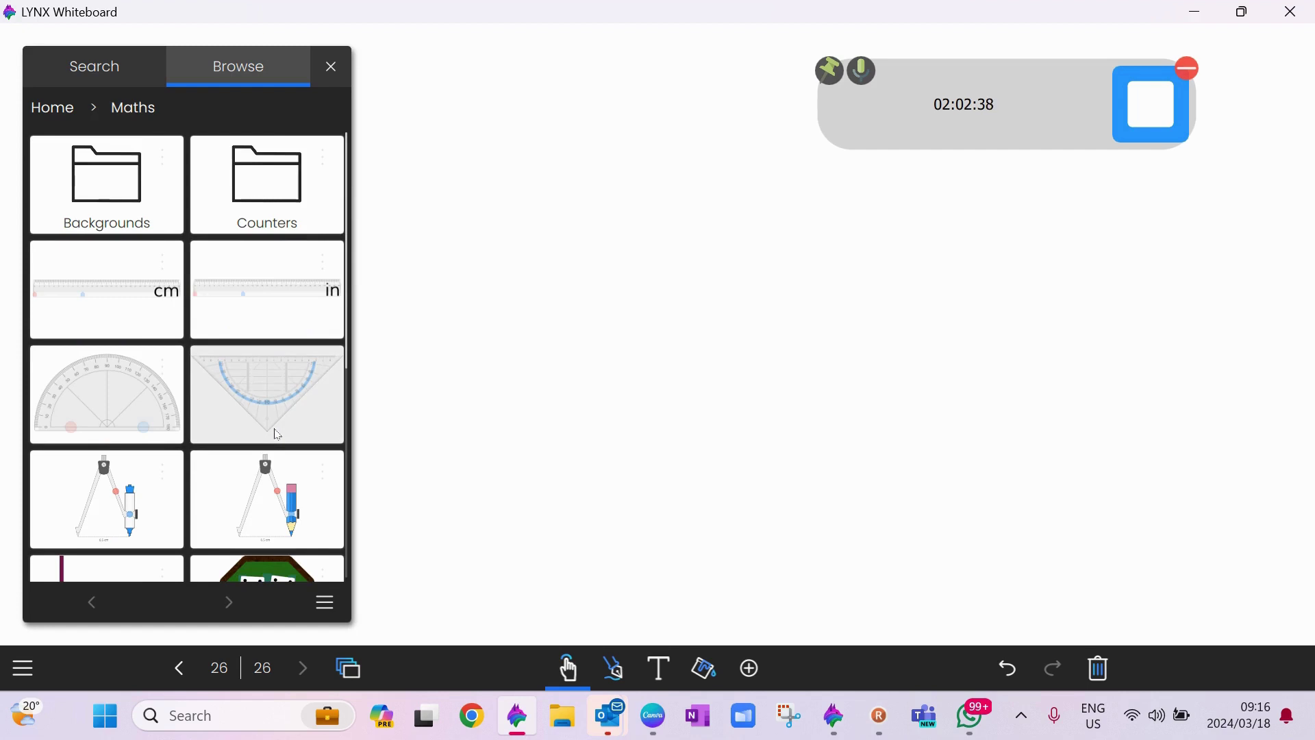
click(122, 180)
Apply a dot grid background to the blank page and widen the spacing between its dots.
drag(241, 181, 774, 250)
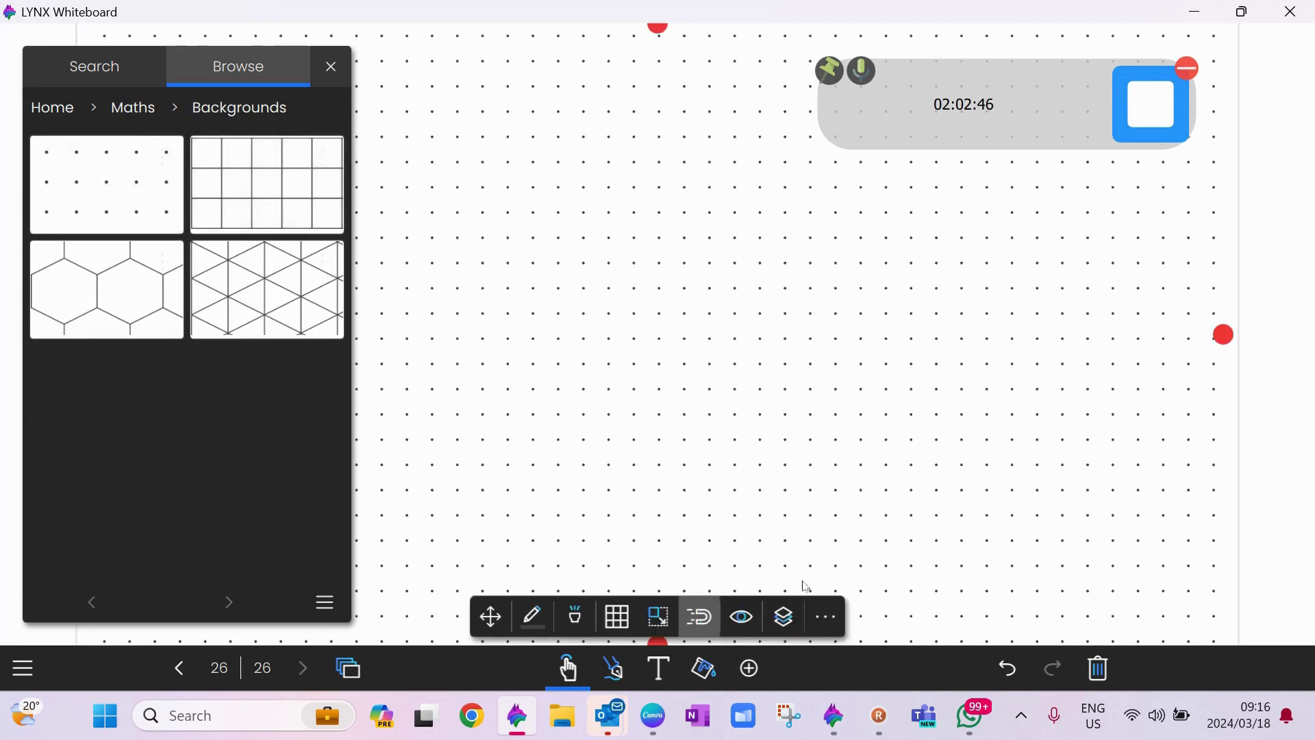
click(660, 617)
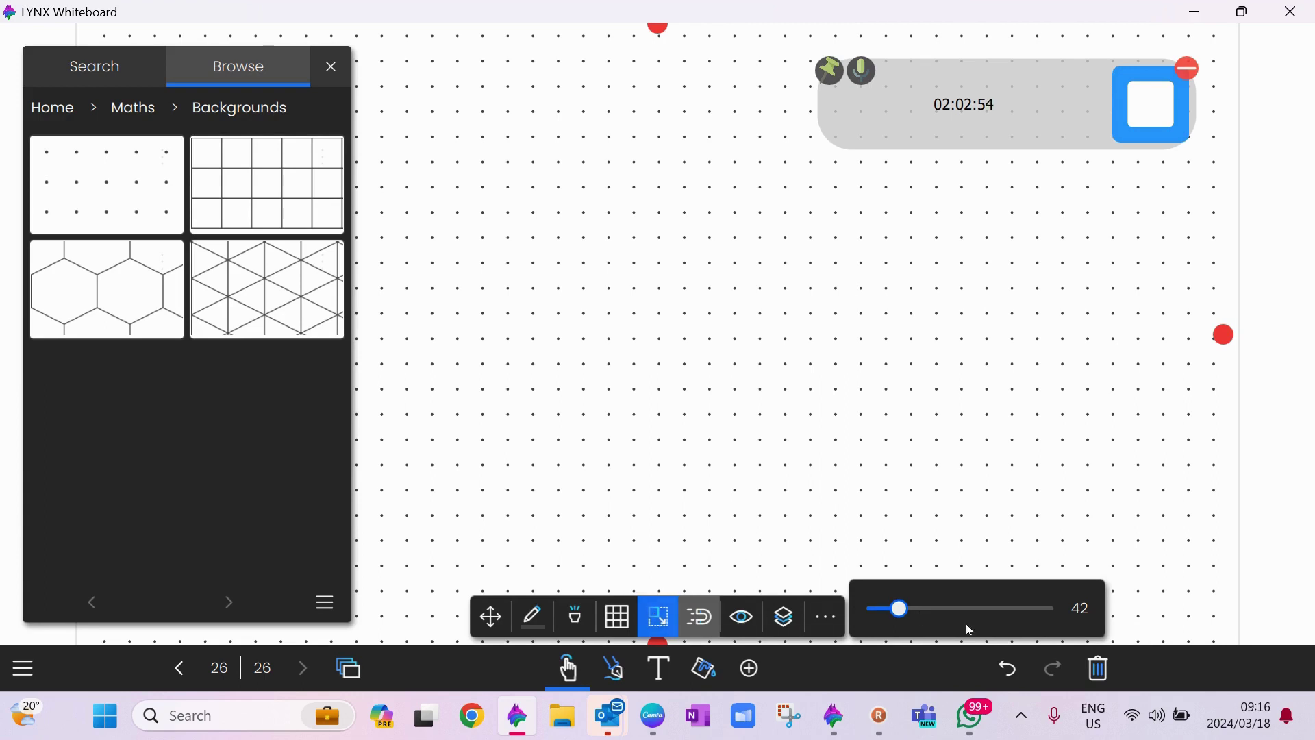
drag(914, 616, 1023, 624)
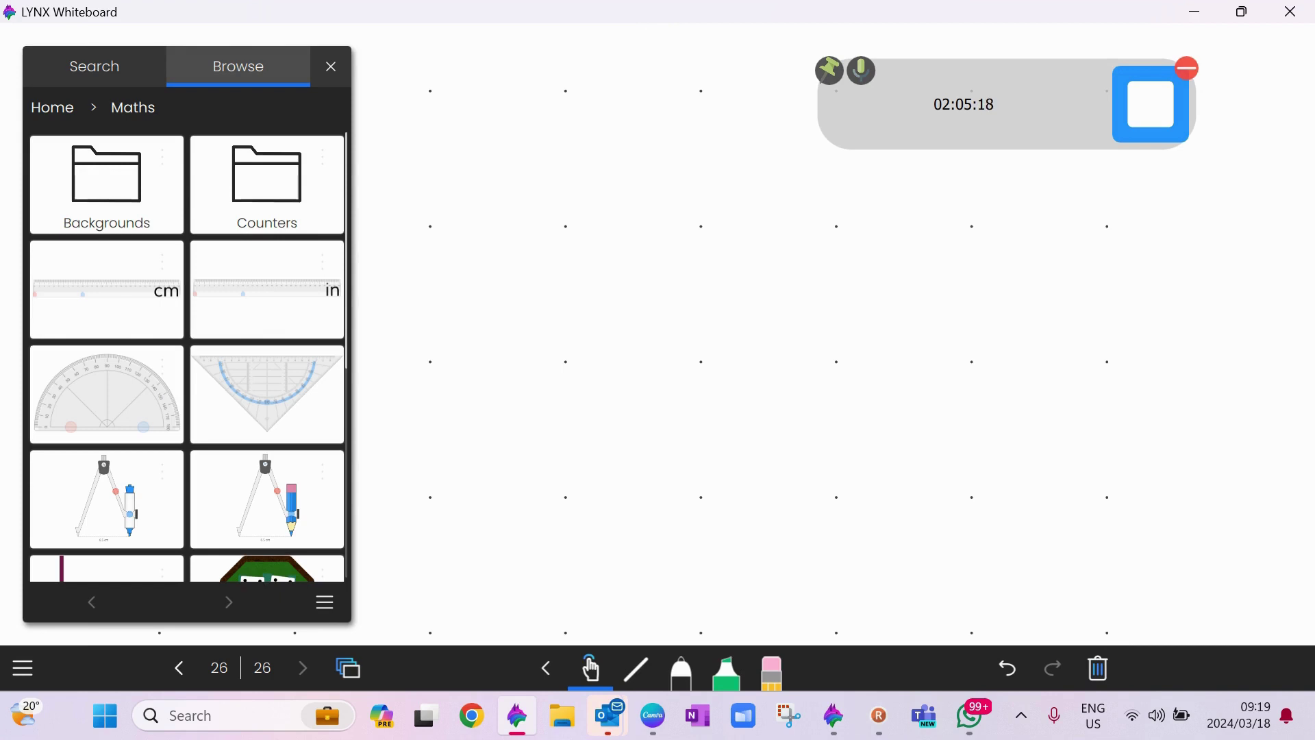
Place the Maths protractor on the dotted page, enlarge it and position it in the middle of the page.
drag(107, 394, 785, 387)
drag(960, 487, 1080, 544)
drag(878, 419, 854, 404)
drag(598, 483, 597, 482)
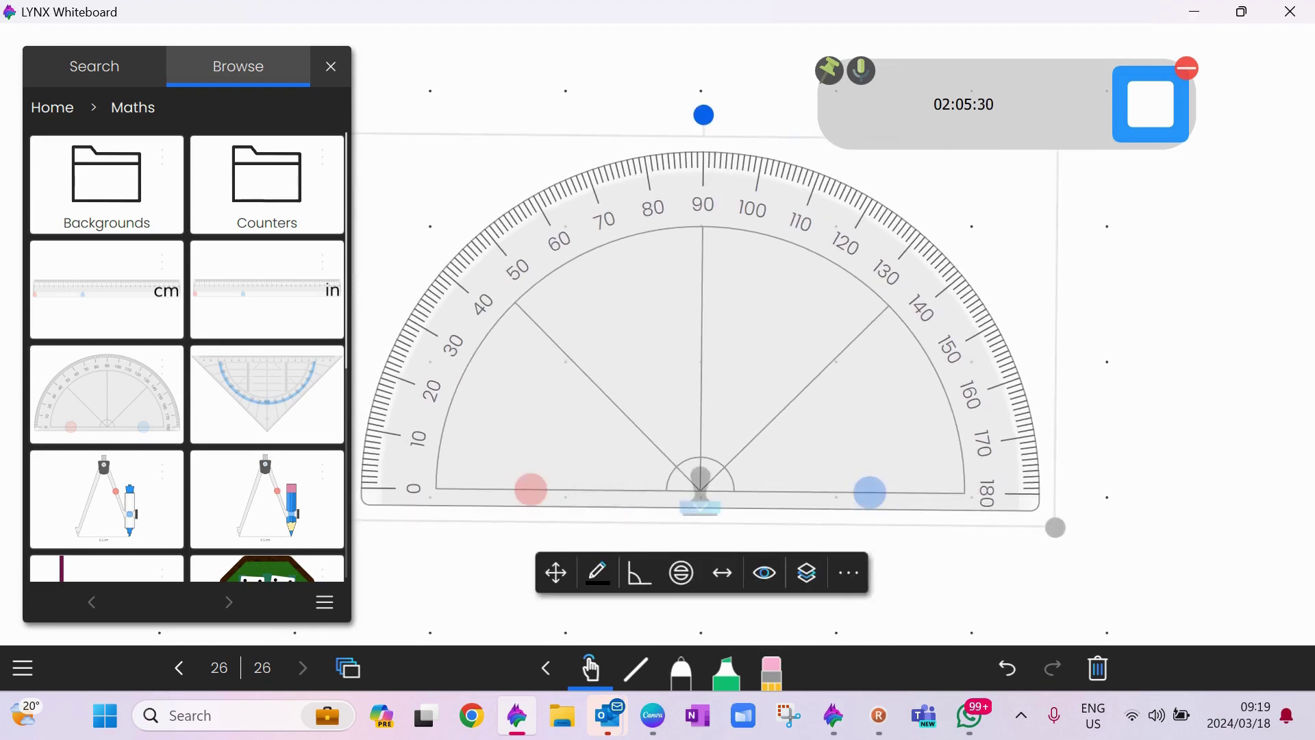
Draw a 135° angle with the protractor and move the protractor away to the page's lower right corner.
drag(870, 494, 1024, 176)
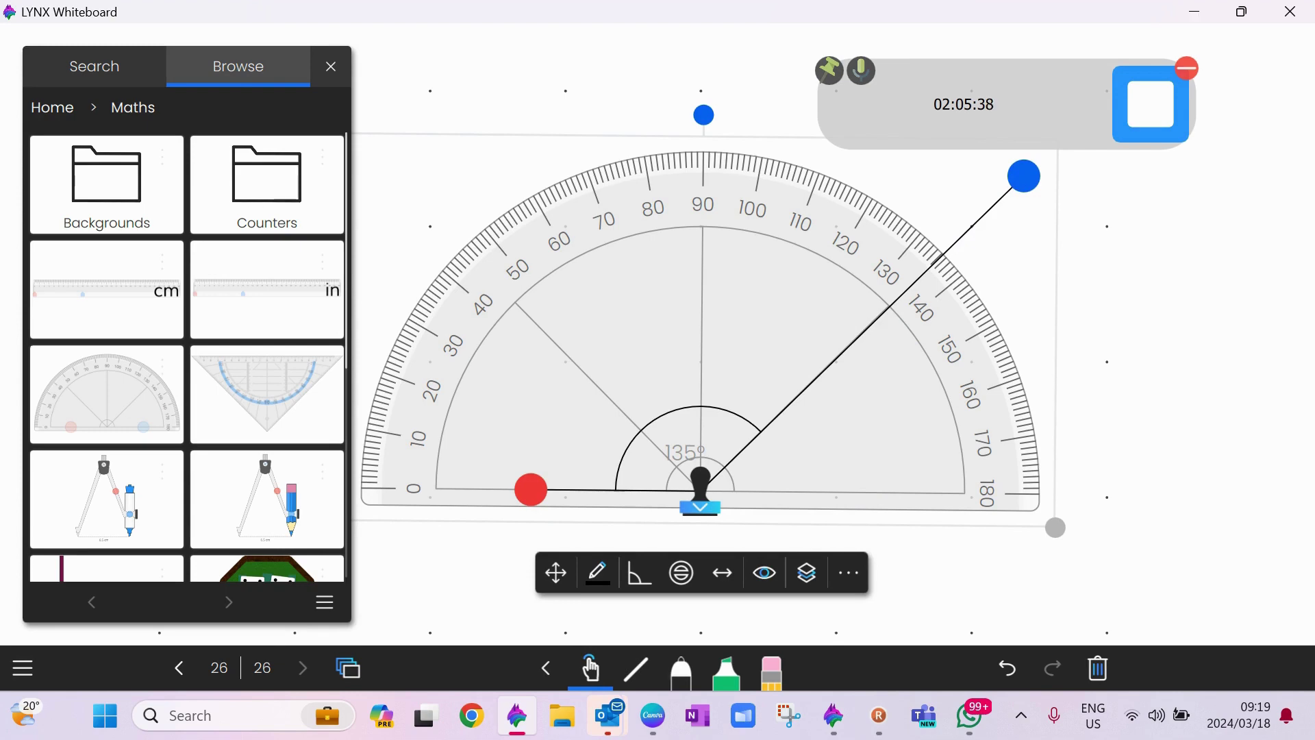
mouse_move(700, 363)
mouse_down()
mouse_move(843, 466)
mouse_move(1105, 428)
mouse_move(1106, 572)
mouse_up()
drag(1113, 626, 1113, 627)
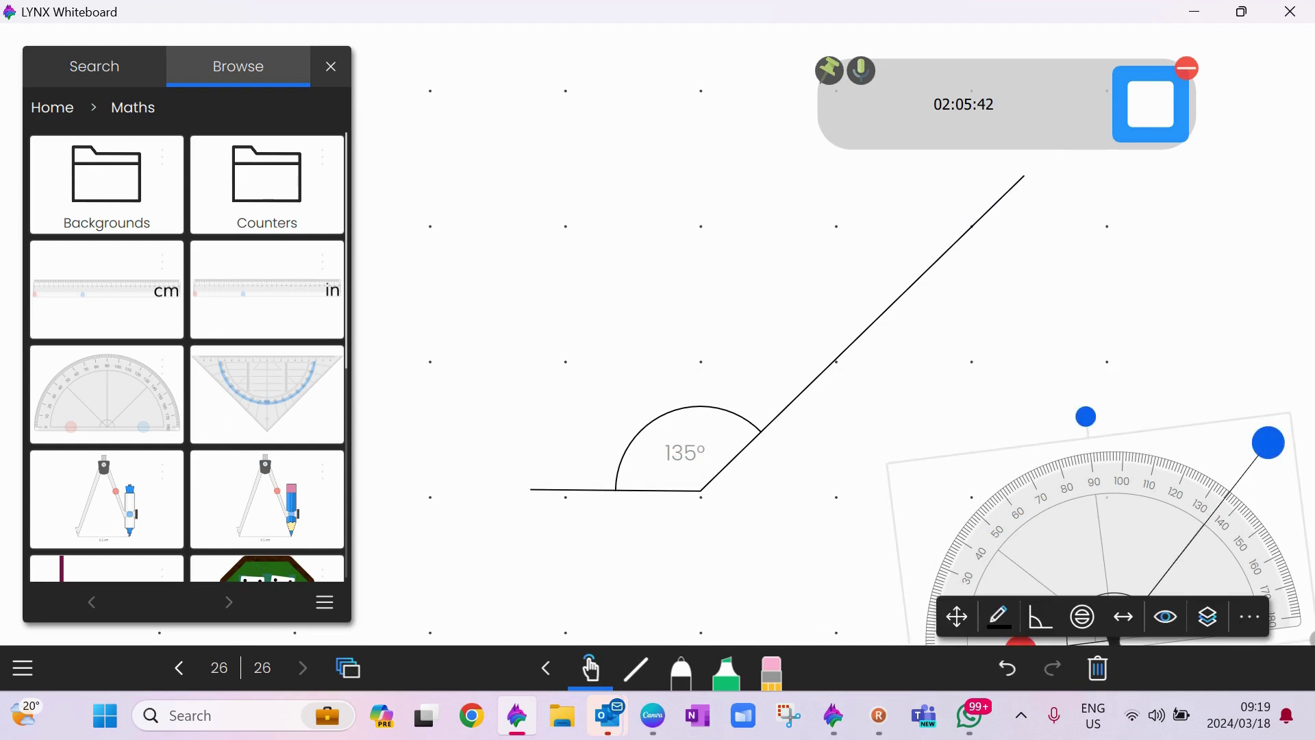
Set the drawn angle's lines to thickness 12 and blue #0060F0, and switch its reflex angle display on and back off.
click(685, 452)
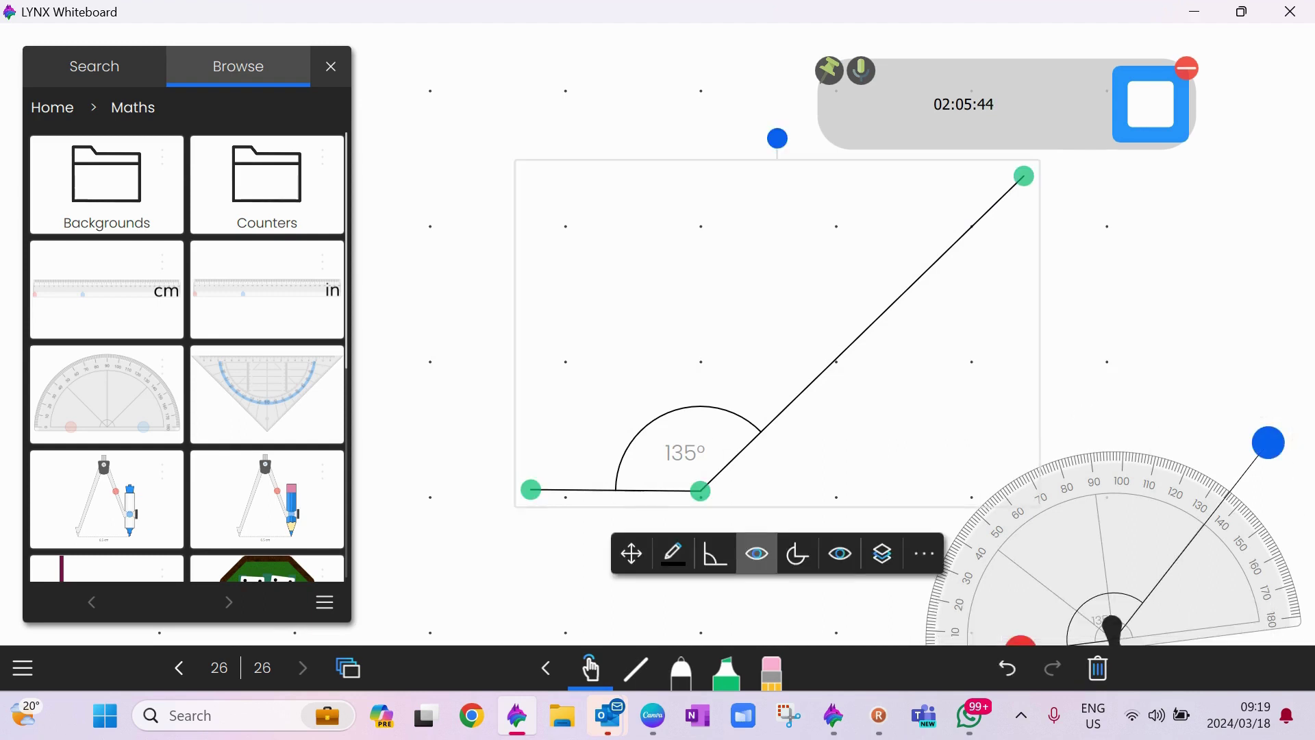
click(673, 553)
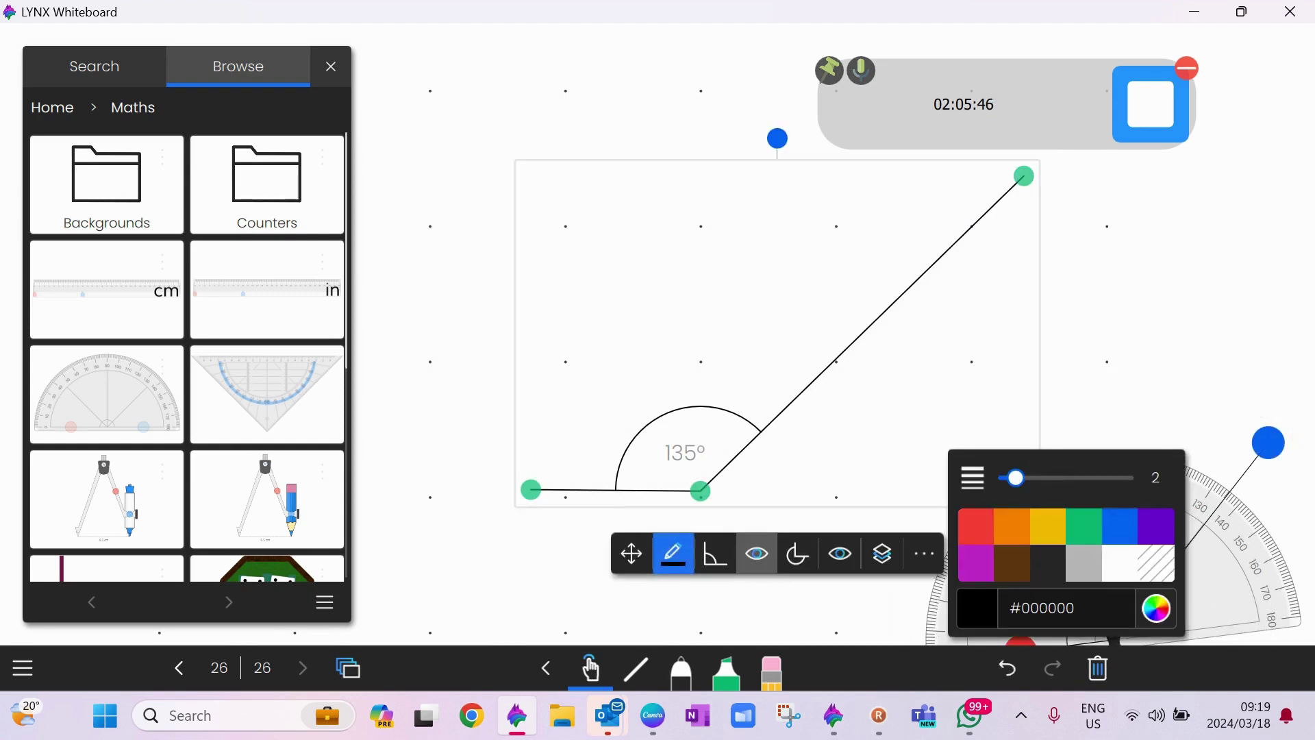
drag(1016, 477, 1045, 478)
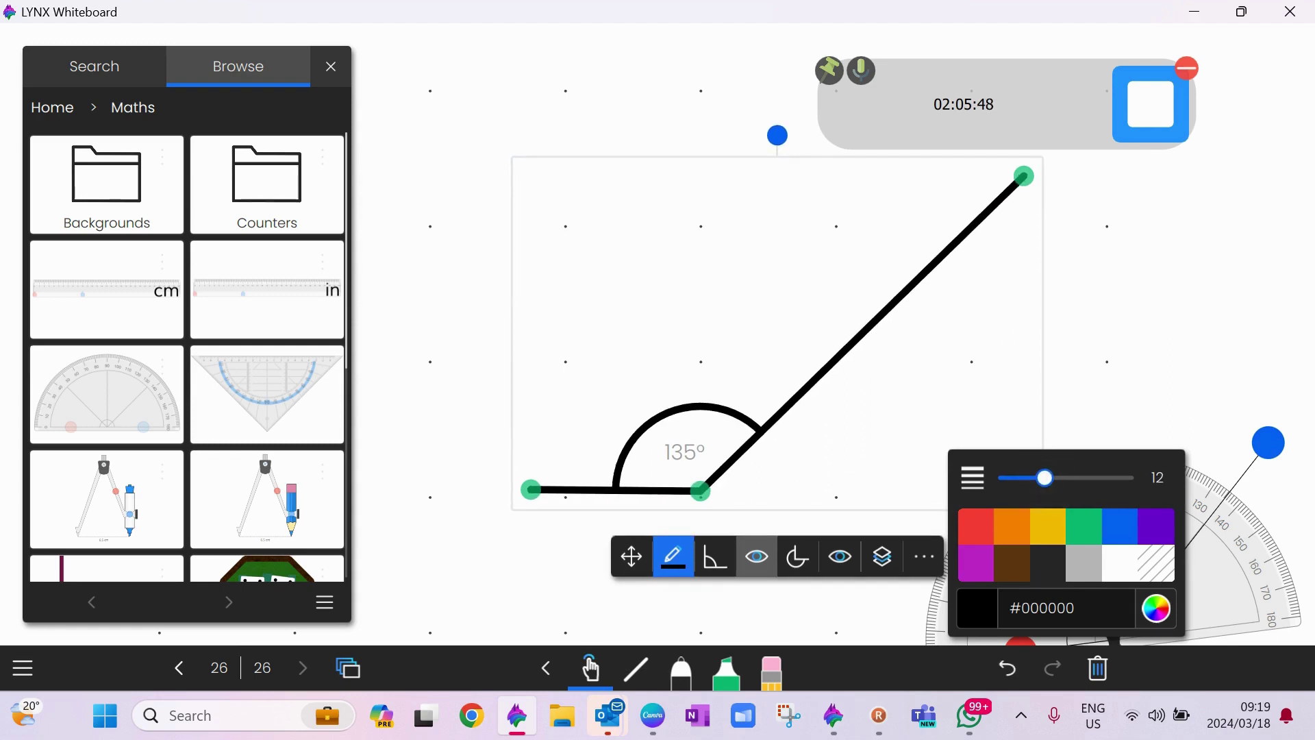
click(1120, 526)
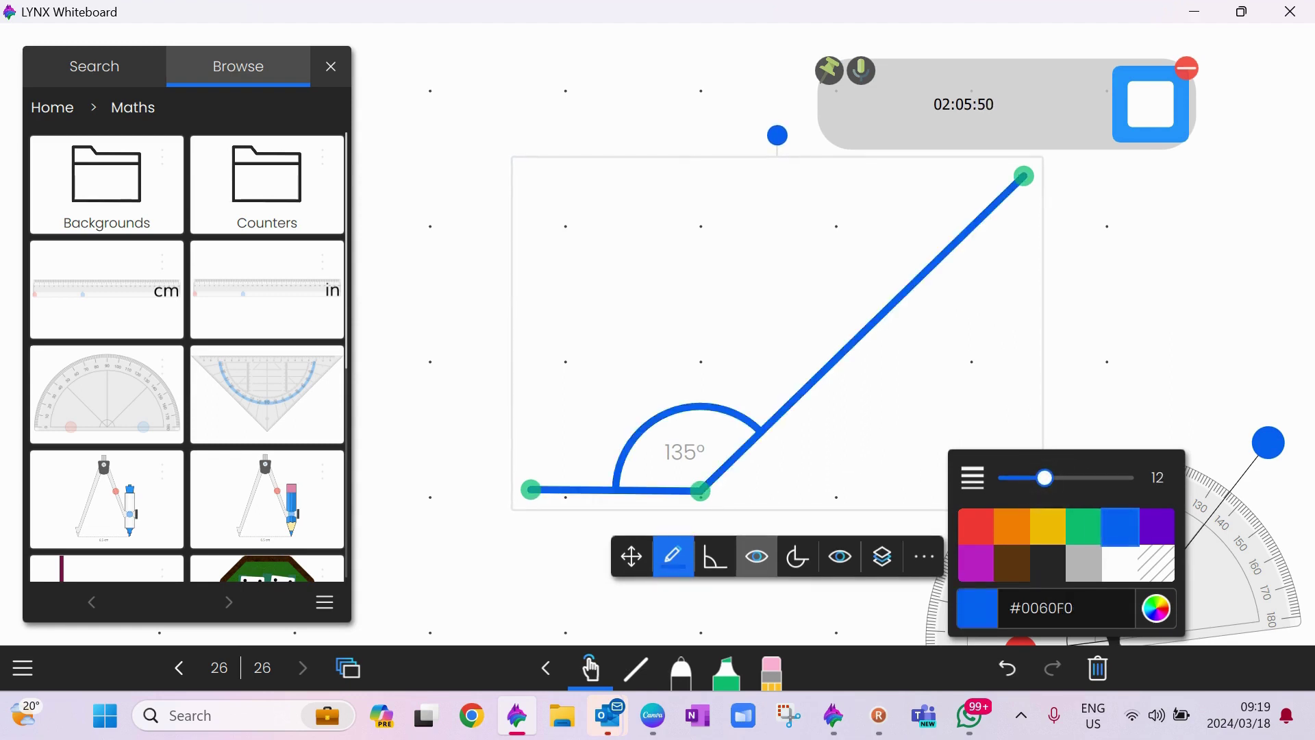
click(797, 556)
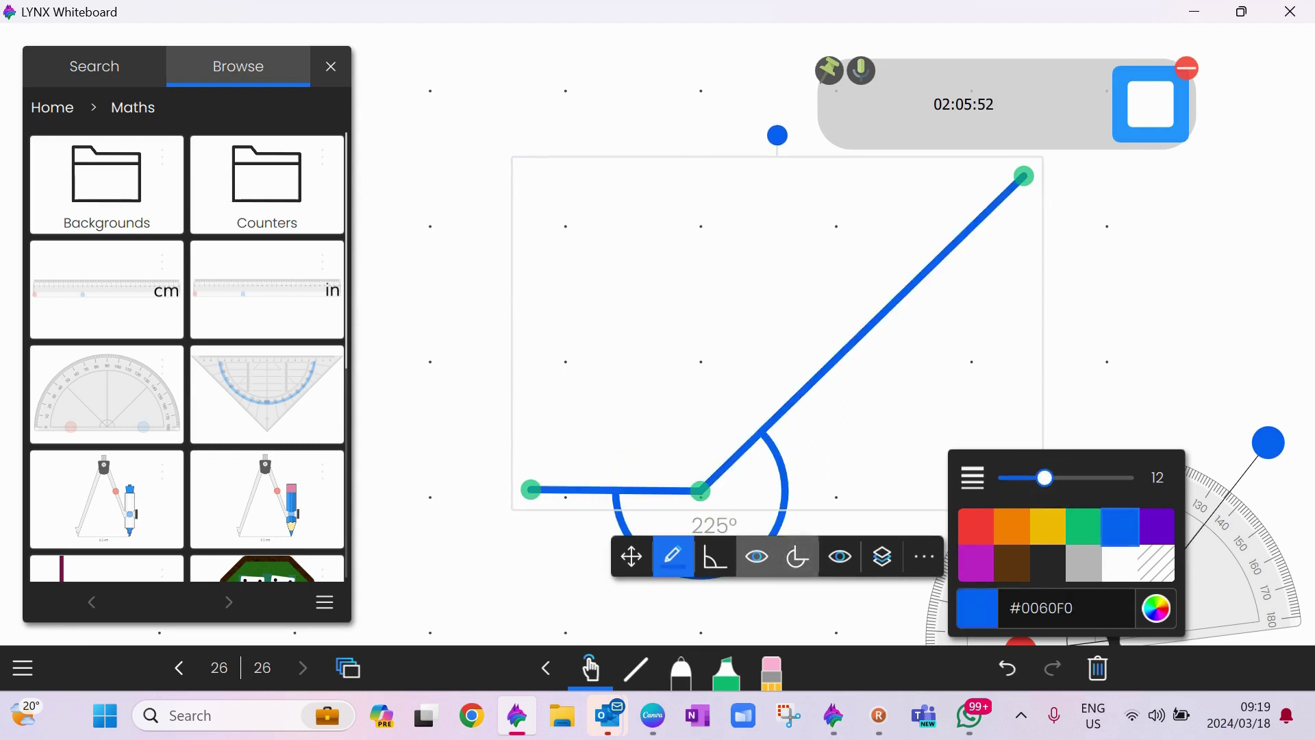
click(797, 556)
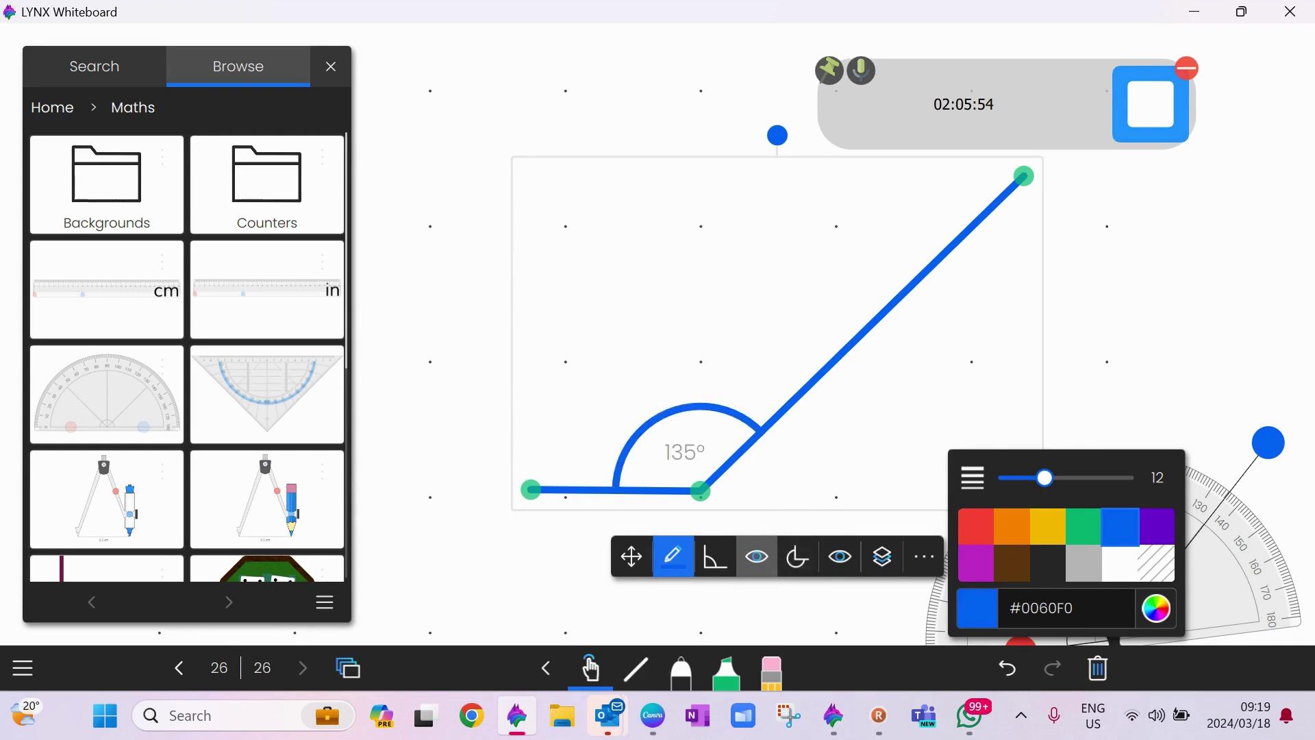
Swing the blue angle's long arm to 157° and on to 102°, and move the angle to the page's upper right.
drag(1020, 164, 1132, 211)
drag(1024, 176, 1175, 295)
drag(1175, 159, 1175, 294)
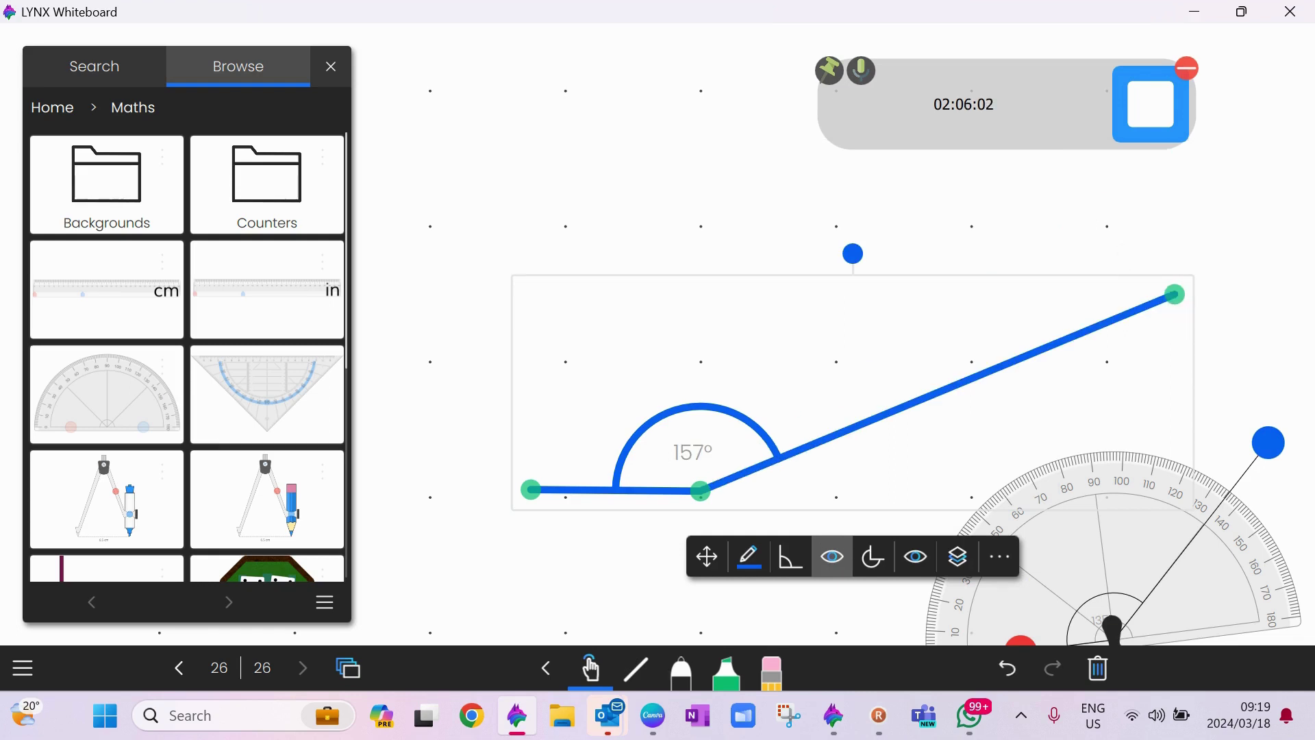
key(Escape)
drag(973, 377, 969, 381)
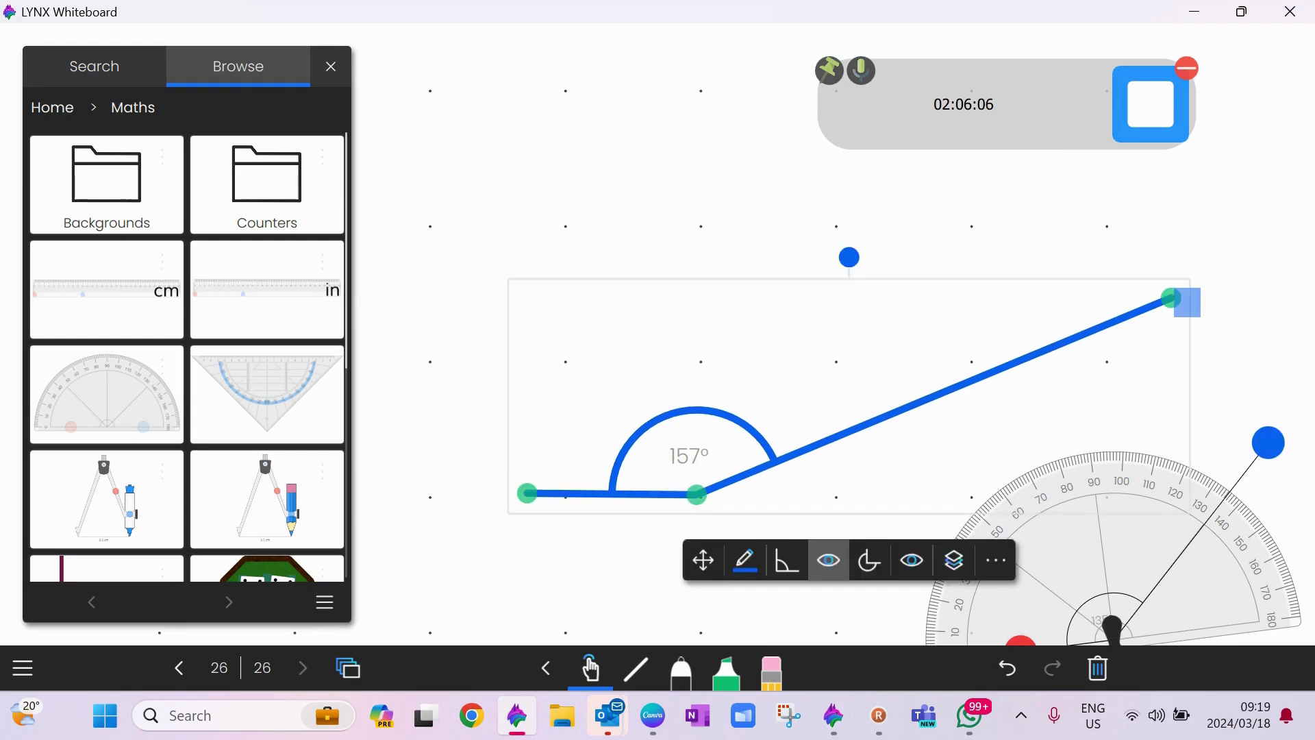
mouse_move(1171, 298)
mouse_down()
mouse_move(1170, 361)
mouse_move(1172, 300)
mouse_move(1044, 230)
mouse_move(1171, 293)
mouse_move(1040, 291)
mouse_move(902, 155)
mouse_move(631, 155)
mouse_move(768, 159)
mouse_up()
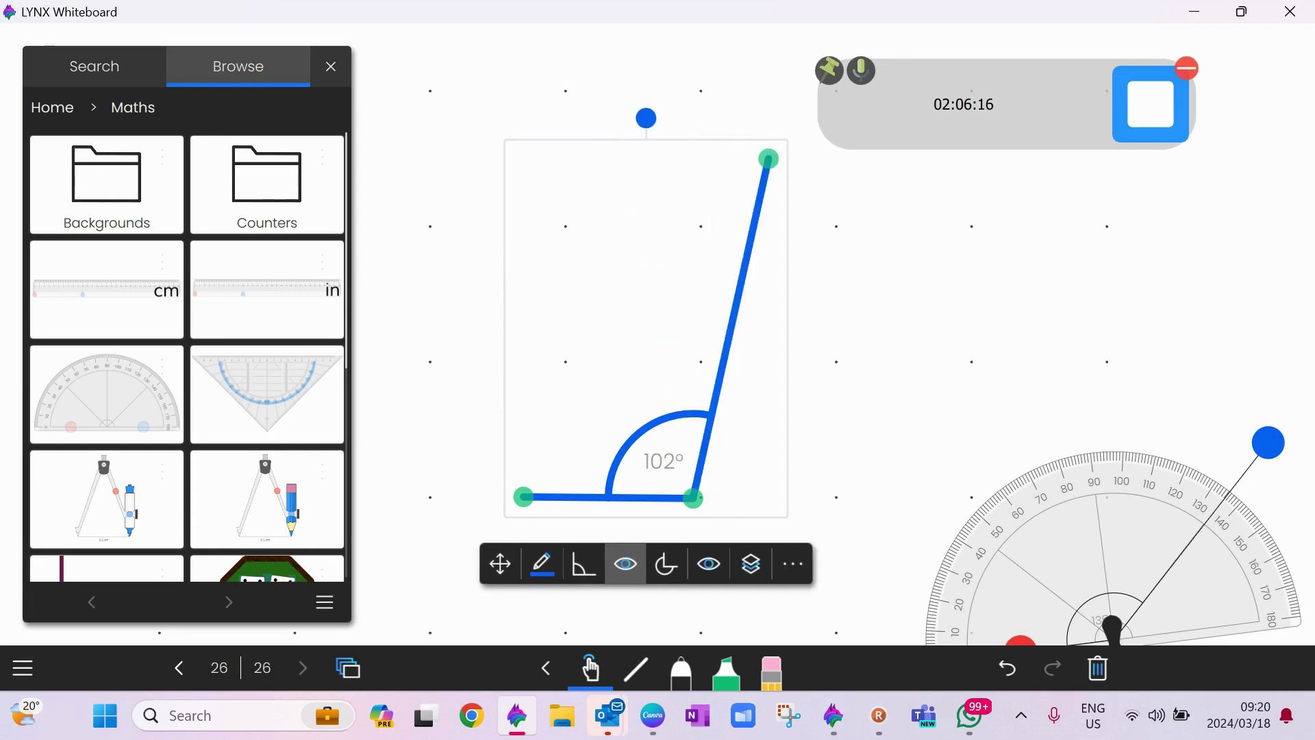
drag(650, 329, 1053, 196)
Place the pen compass on the page, enlarge it and open its arms to about 10.2 cm.
drag(106, 499, 572, 431)
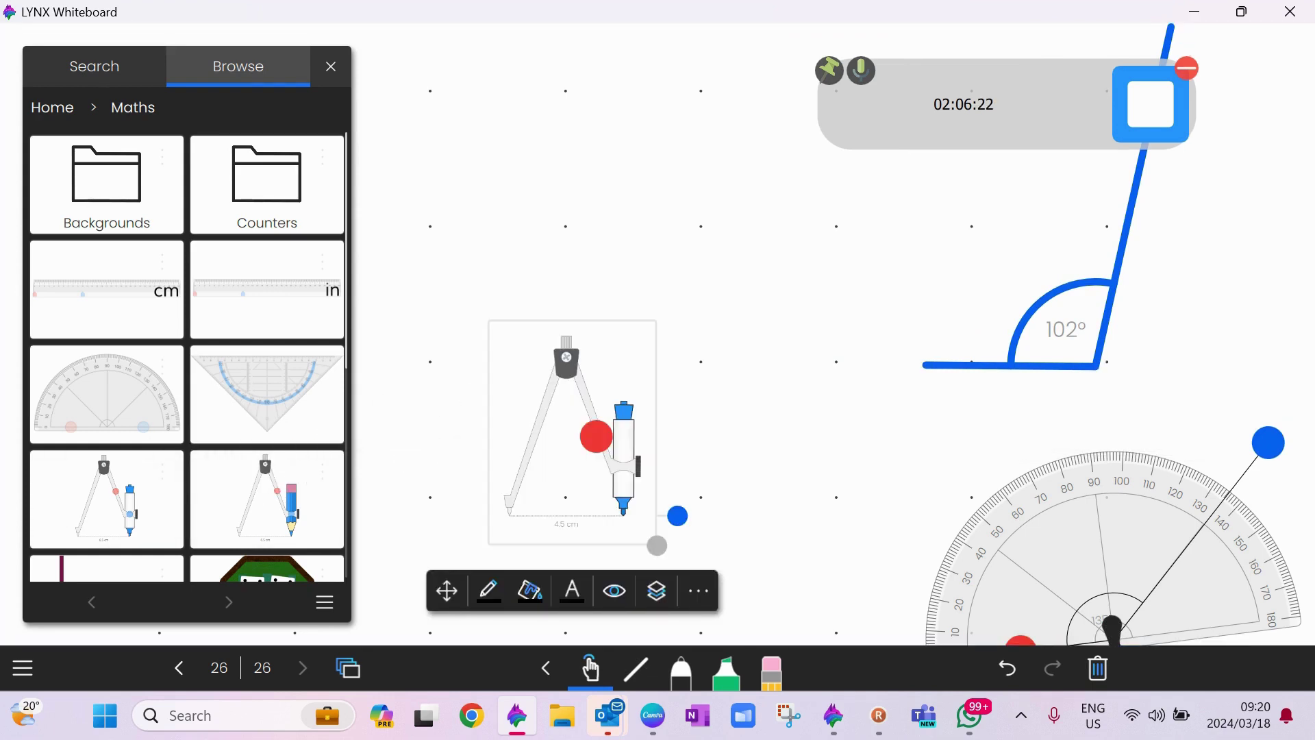
drag(657, 546, 684, 582)
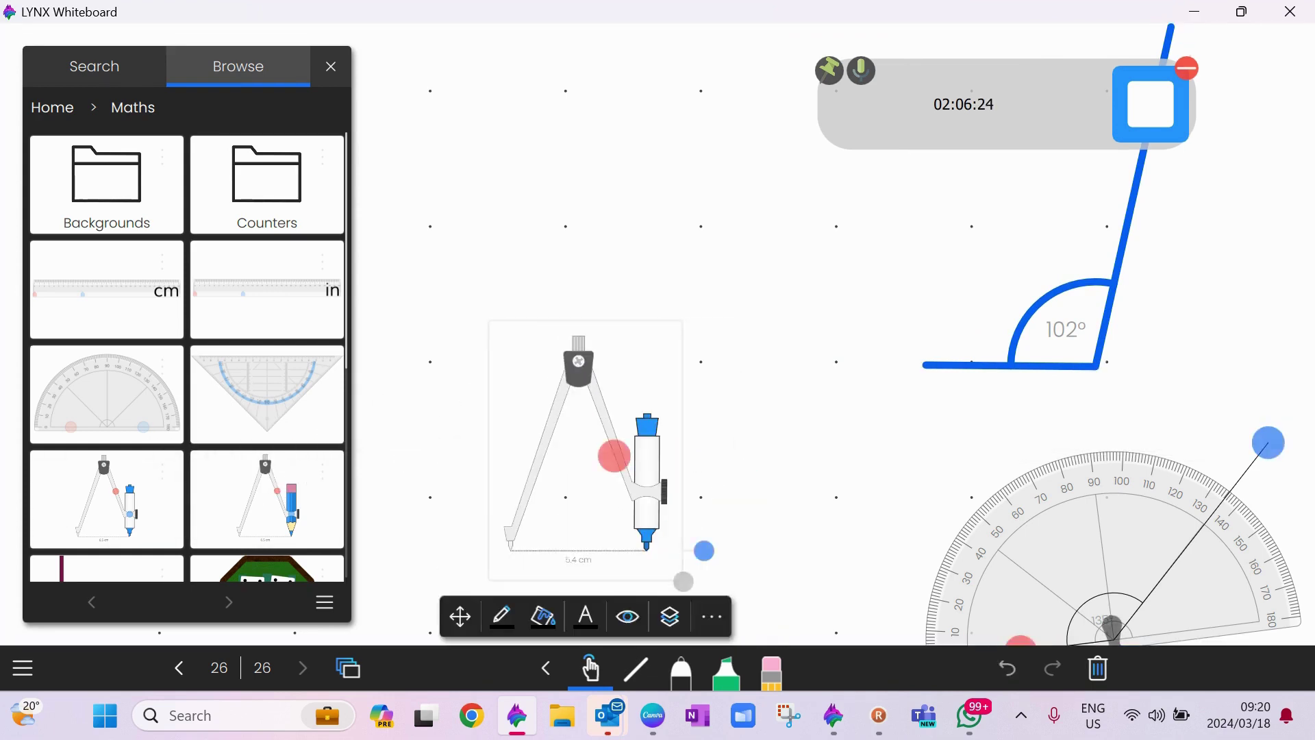
drag(615, 455, 704, 472)
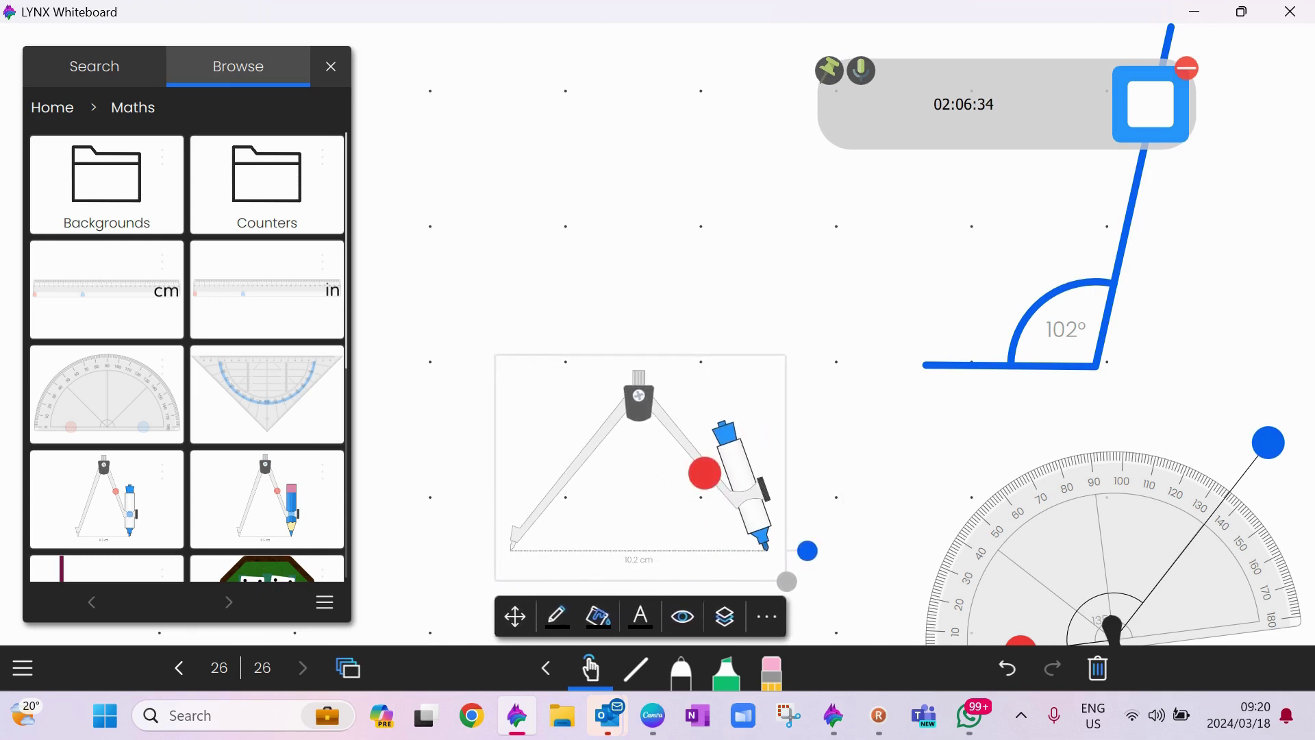
Draw a full circle of 10.2 cm radius with the compass, shift the circle slightly and move the compass above it.
mouse_move(807, 550)
mouse_down()
mouse_move(758, 382)
mouse_move(587, 265)
mouse_move(394, 277)
mouse_move(241, 425)
mouse_move(229, 628)
mouse_move(692, 678)
mouse_move(806, 607)
mouse_move(807, 541)
mouse_up()
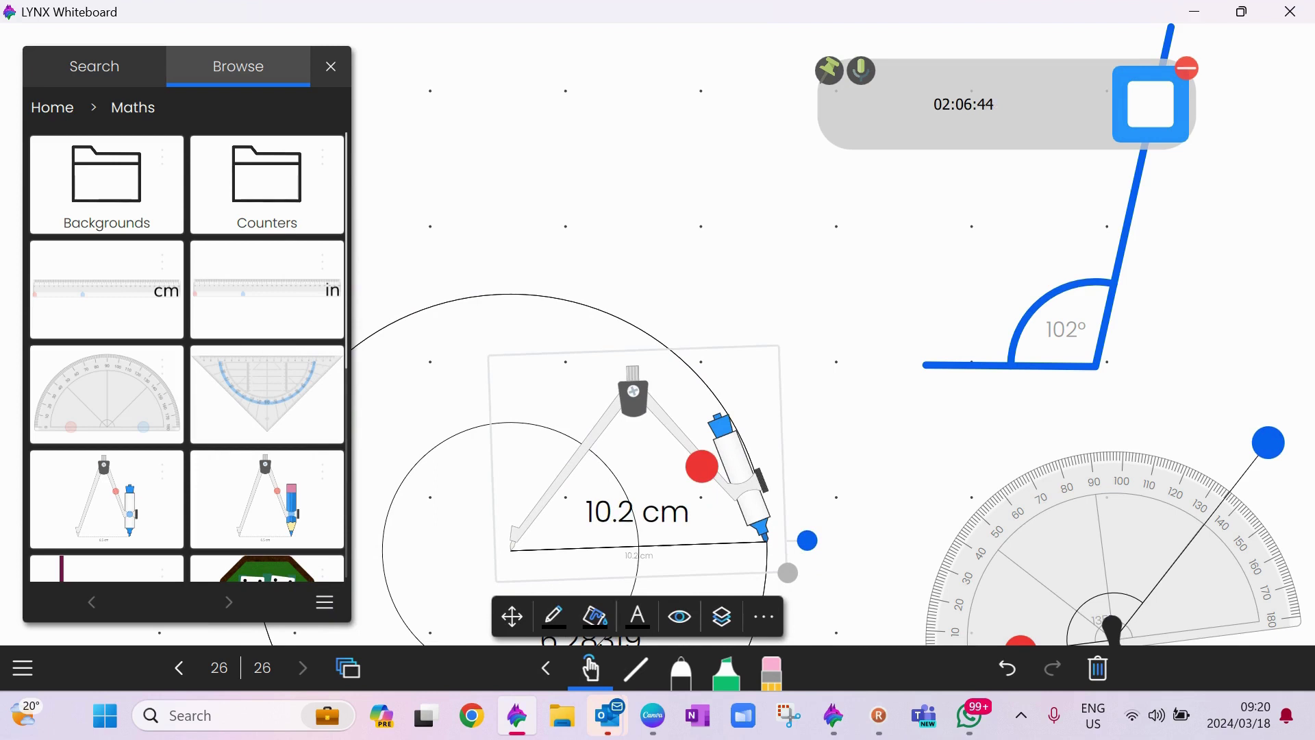
key(Escape)
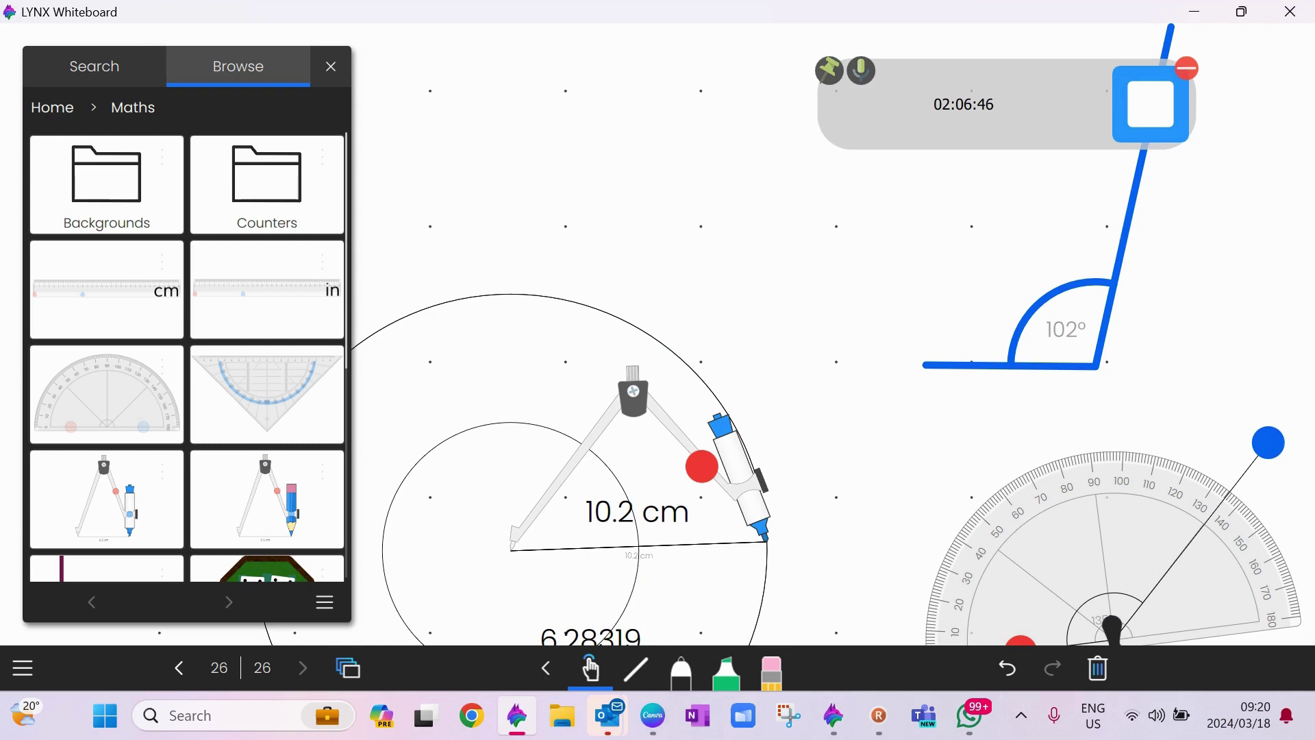
click(507, 545)
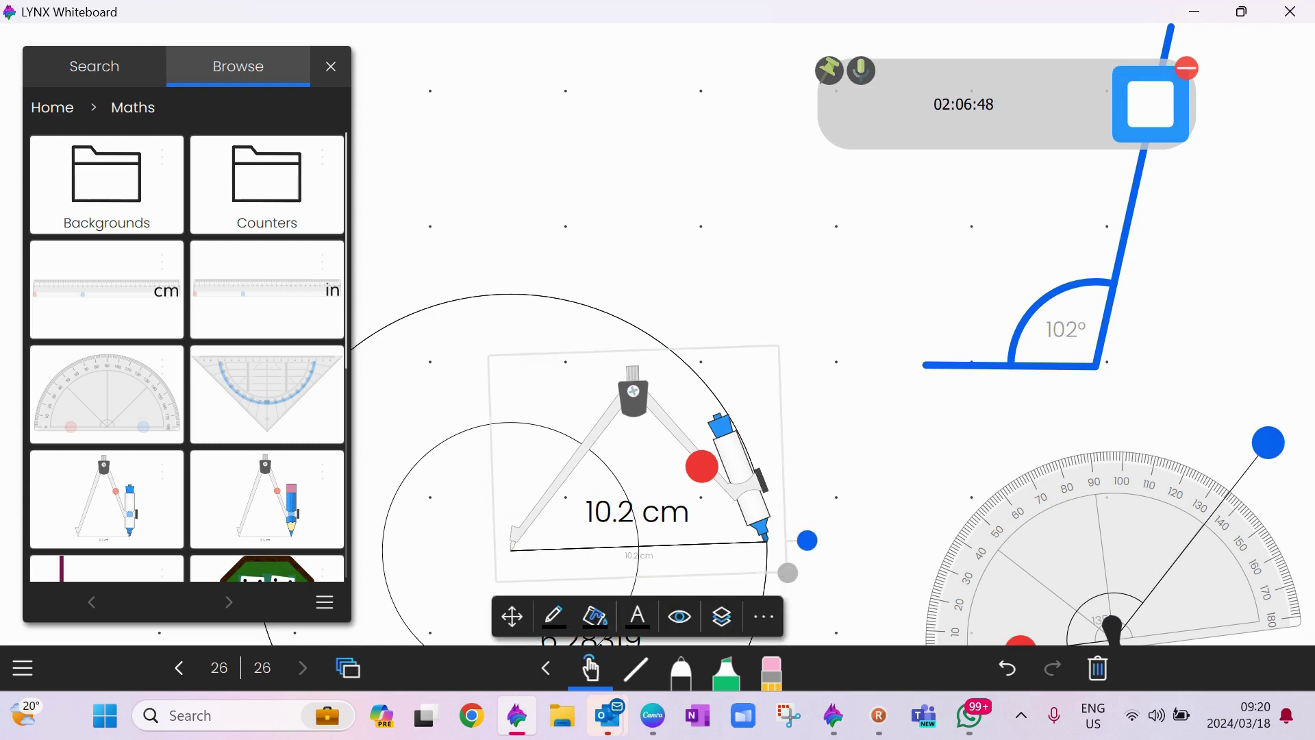
drag(604, 309, 577, 309)
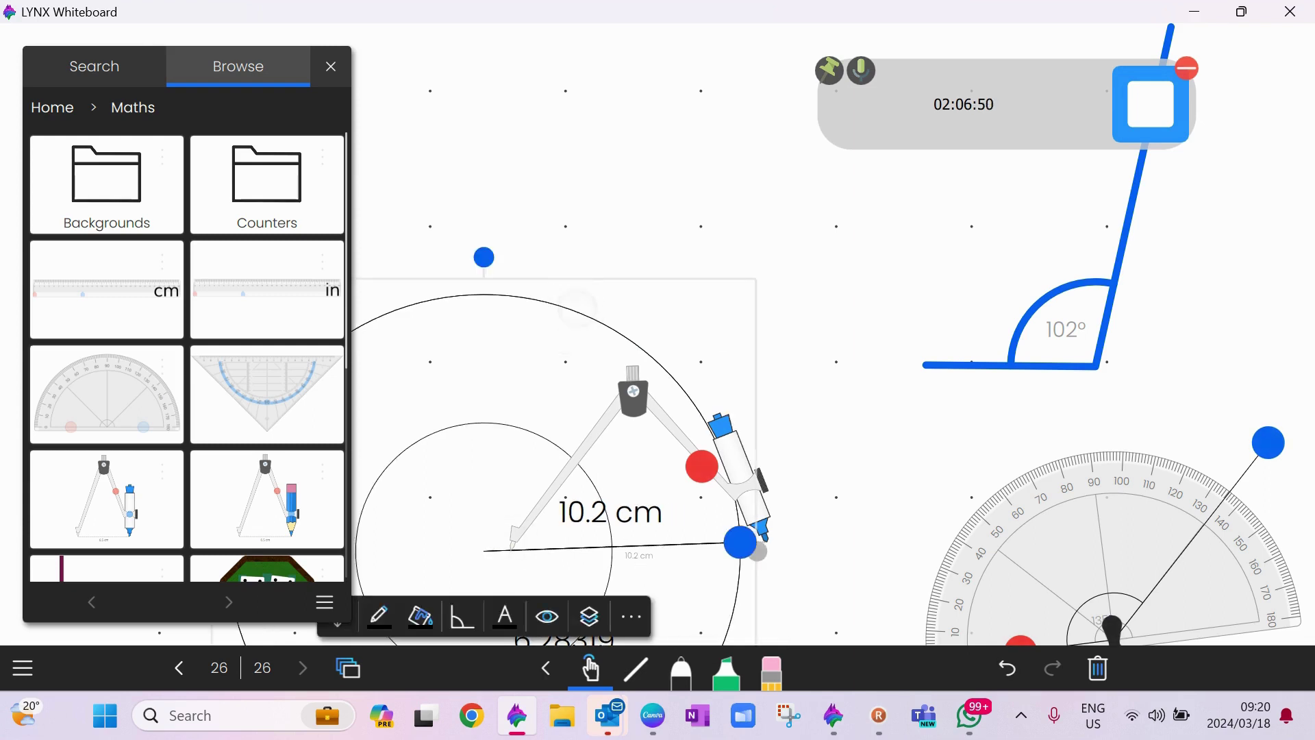
click(641, 556)
drag(637, 557, 495, 218)
Try the circle's radius, angle and area display options, leaving only the angle shown.
click(590, 555)
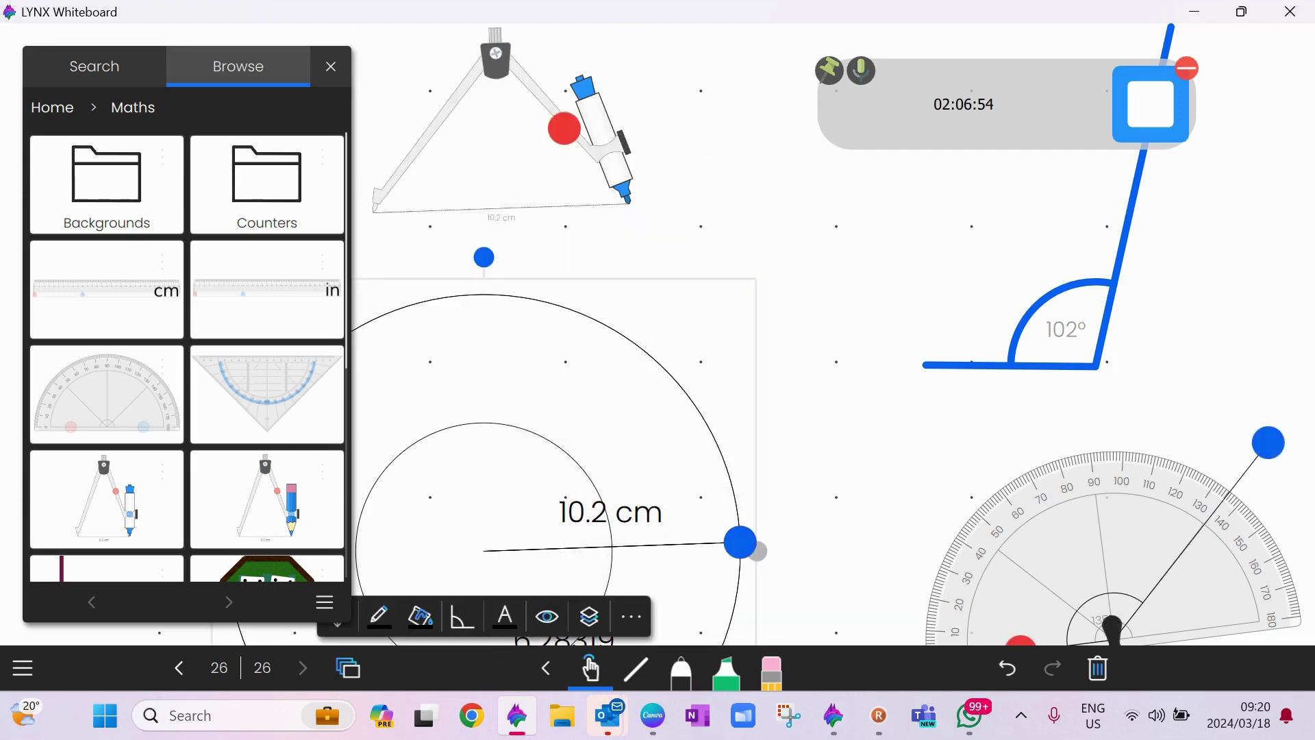
click(462, 616)
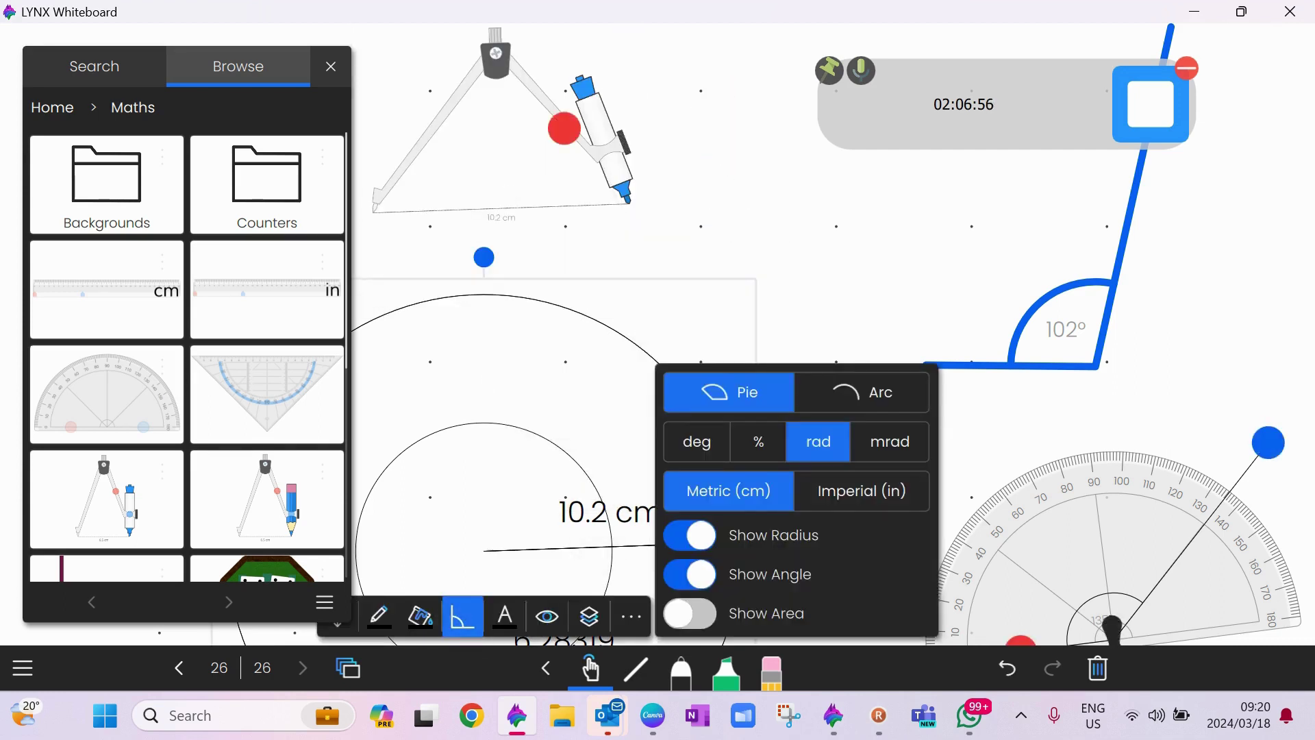
click(690, 574)
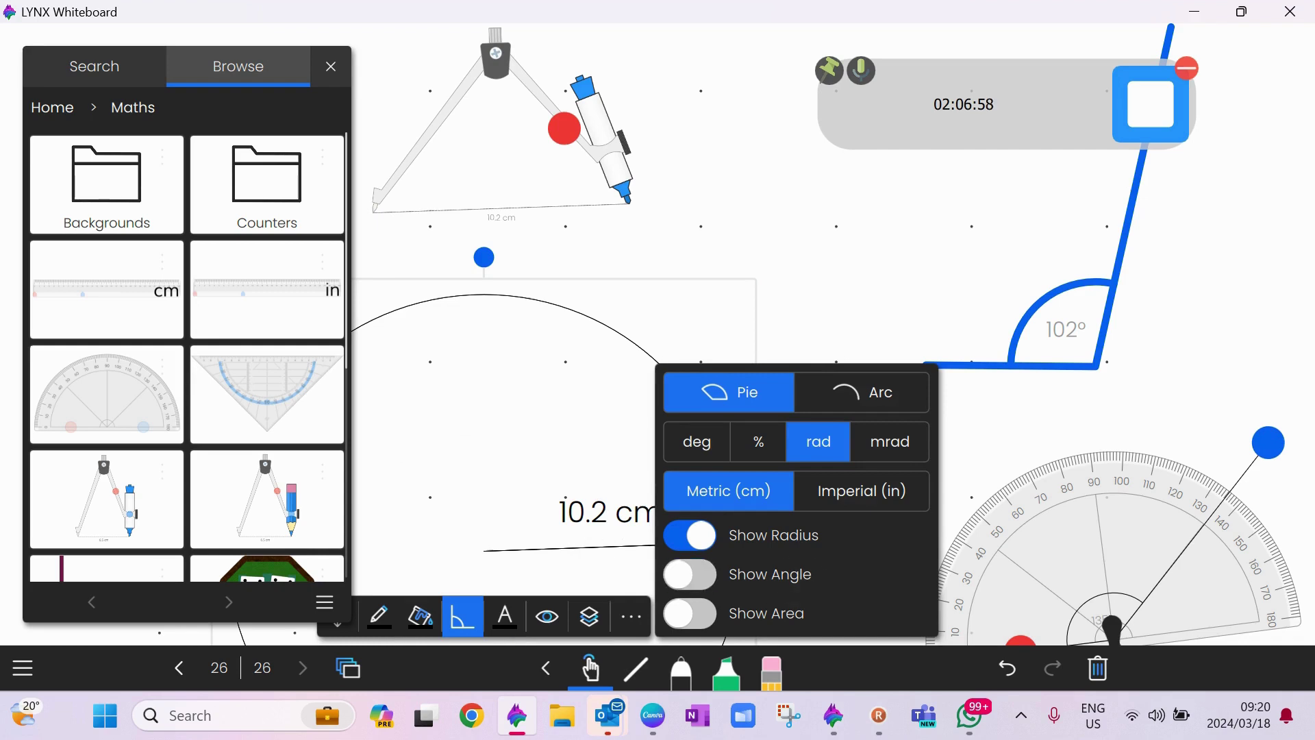
click(773, 609)
click(691, 613)
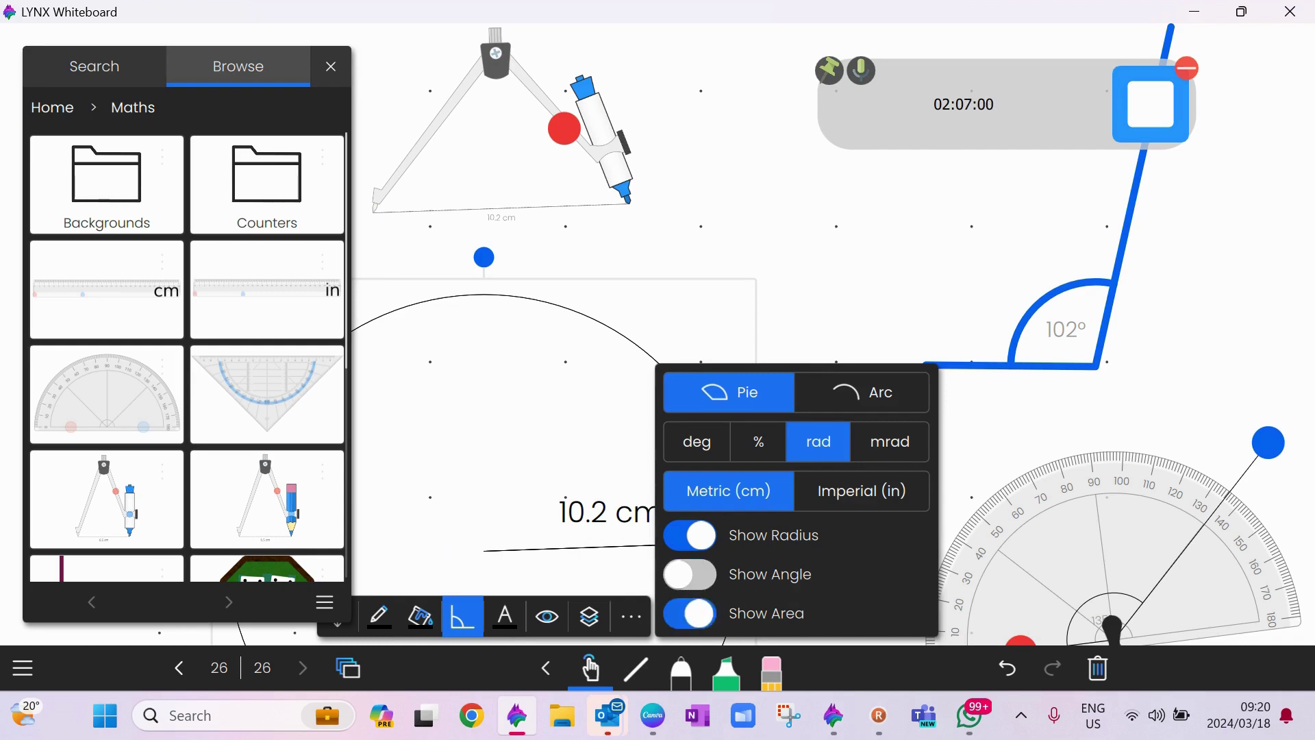
click(795, 577)
click(787, 538)
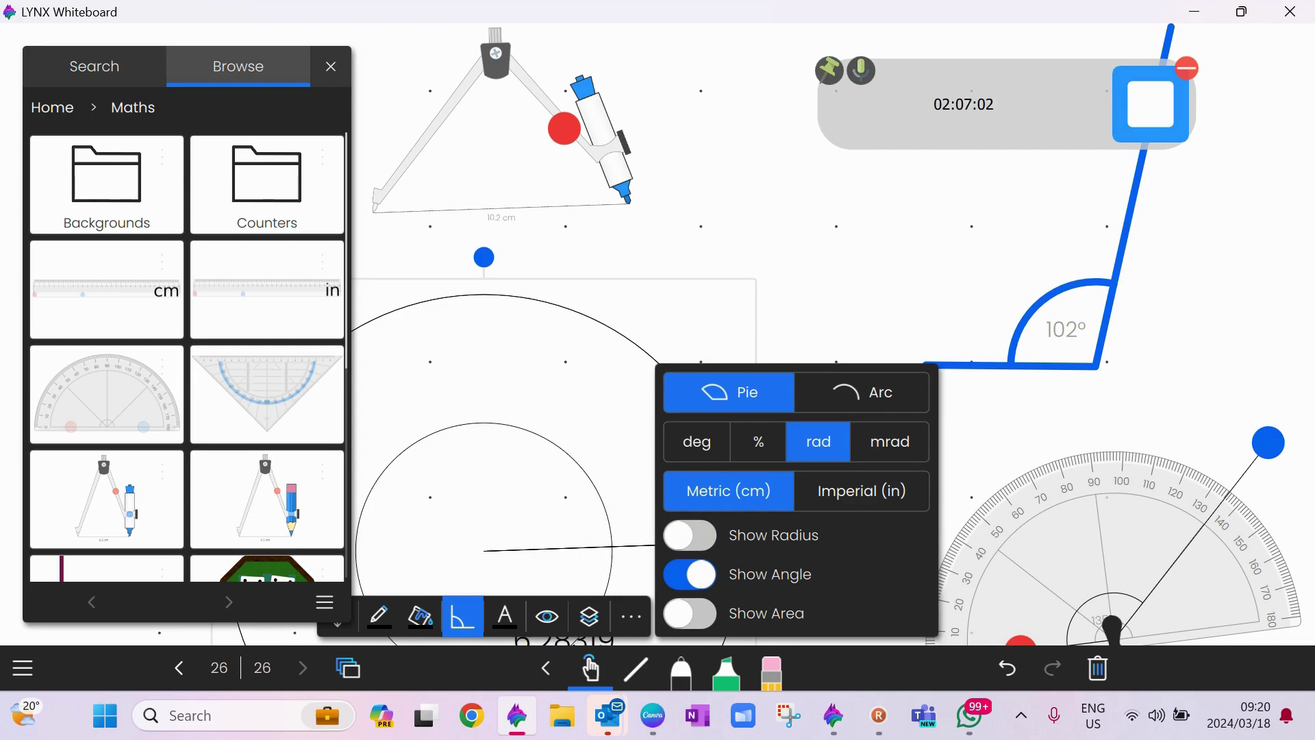
Switch the circle's display from Pie to Arc, close its options and browse the remaining Maths resources.
click(861, 396)
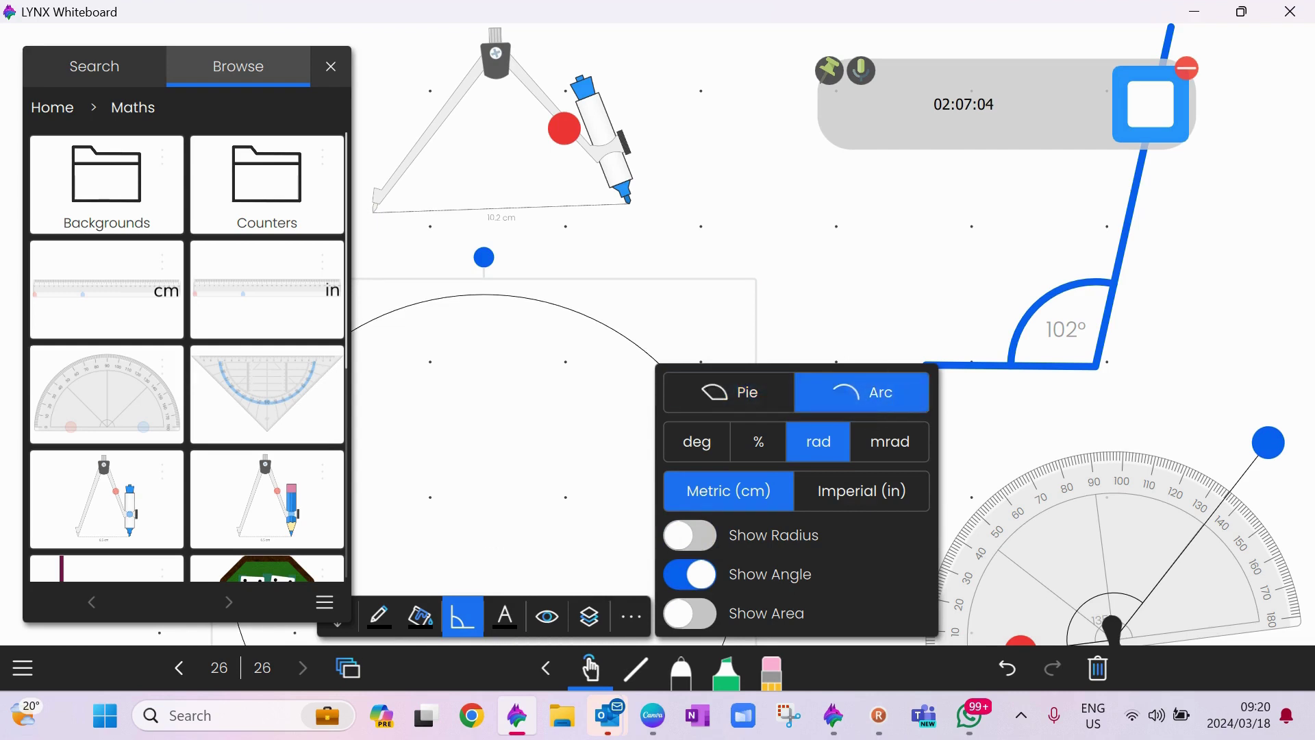
key(Escape)
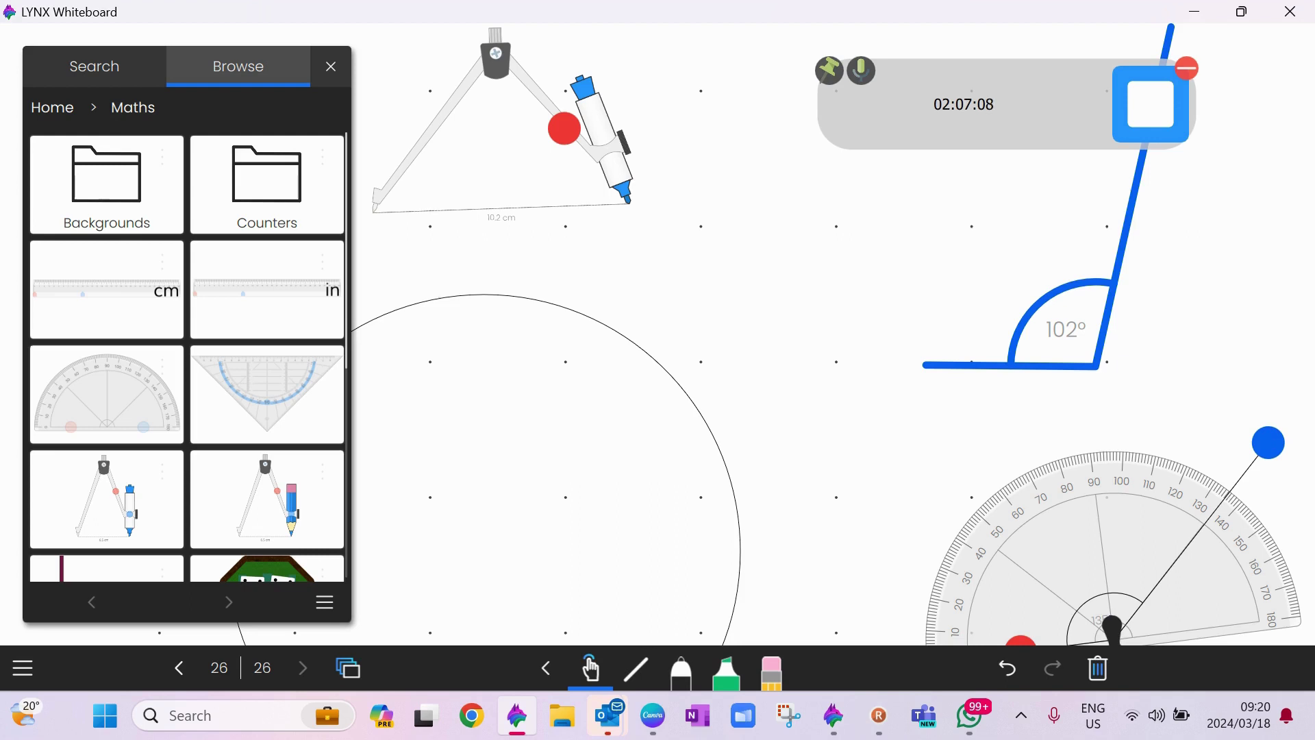
scroll(188, 356, down, 5)
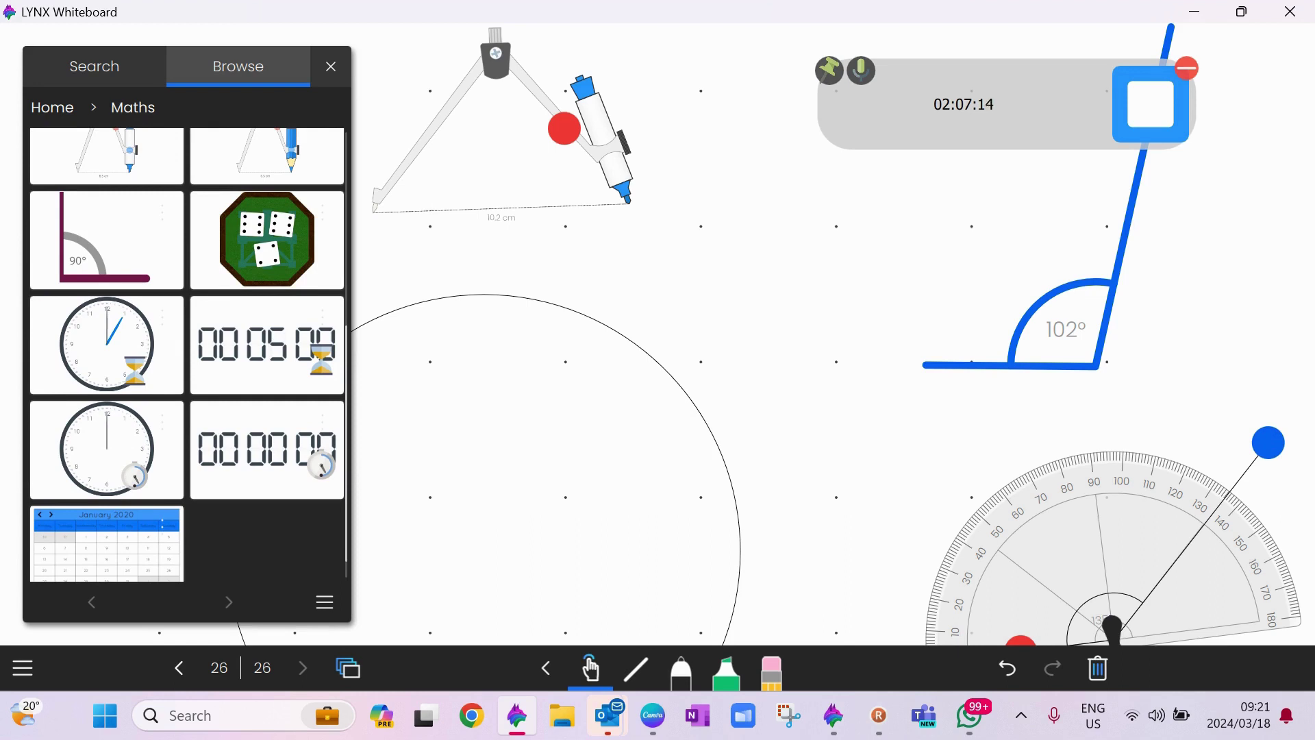
scroll(188, 354, up, 5)
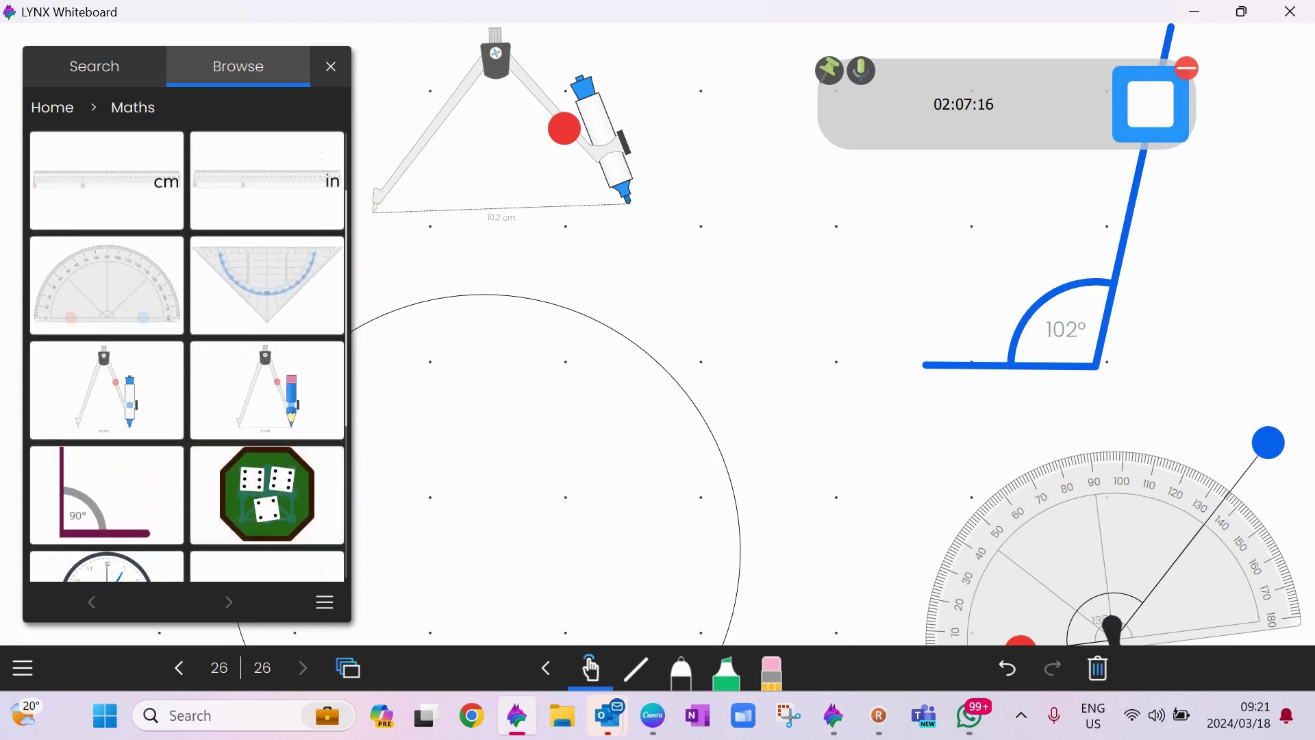
key(Escape)
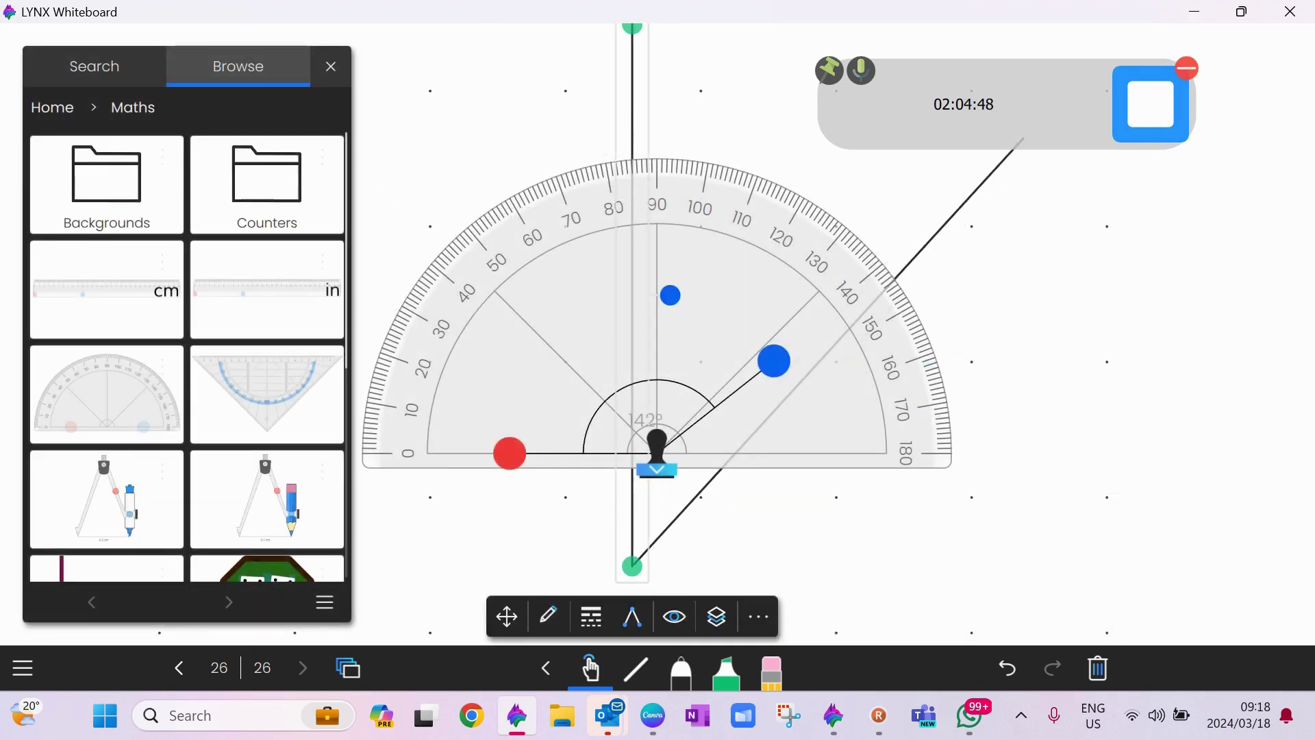
Delete the vertical line that runs behind the protractor.
click(959, 209)
drag(624, 505, 683, 510)
click(768, 525)
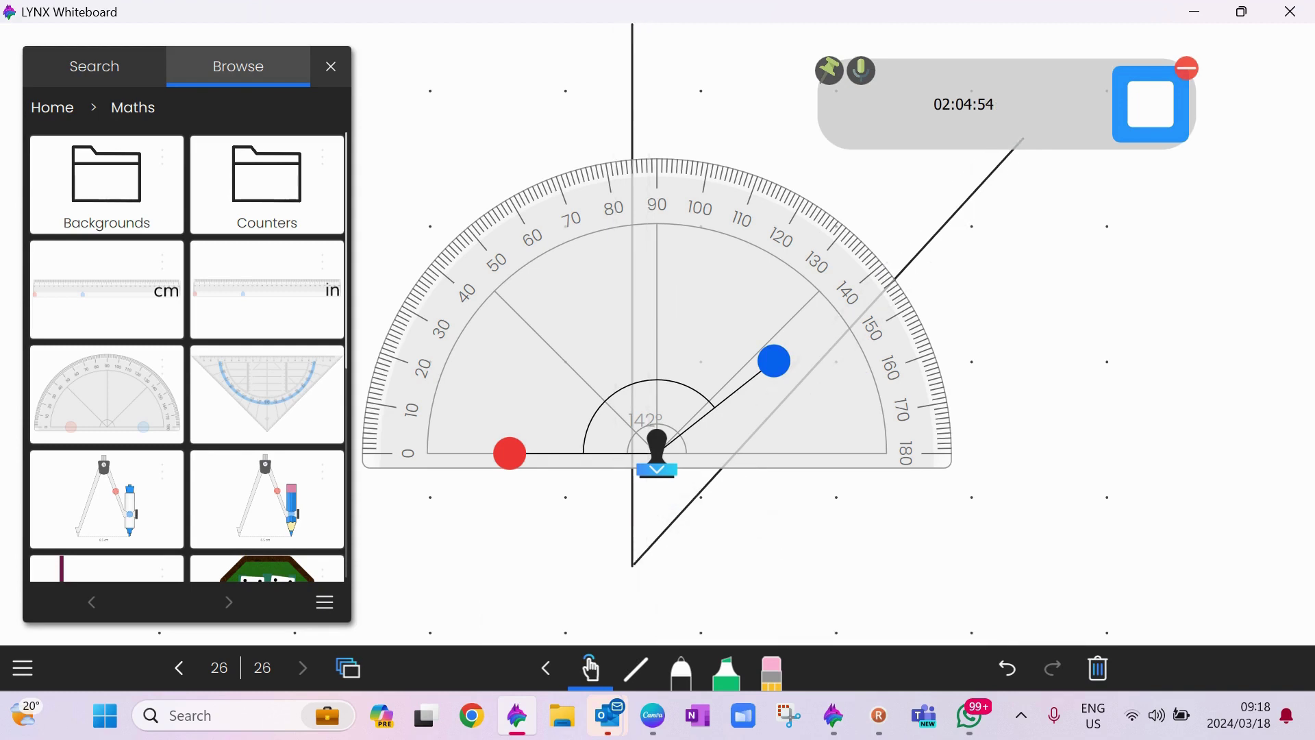
click(634, 510)
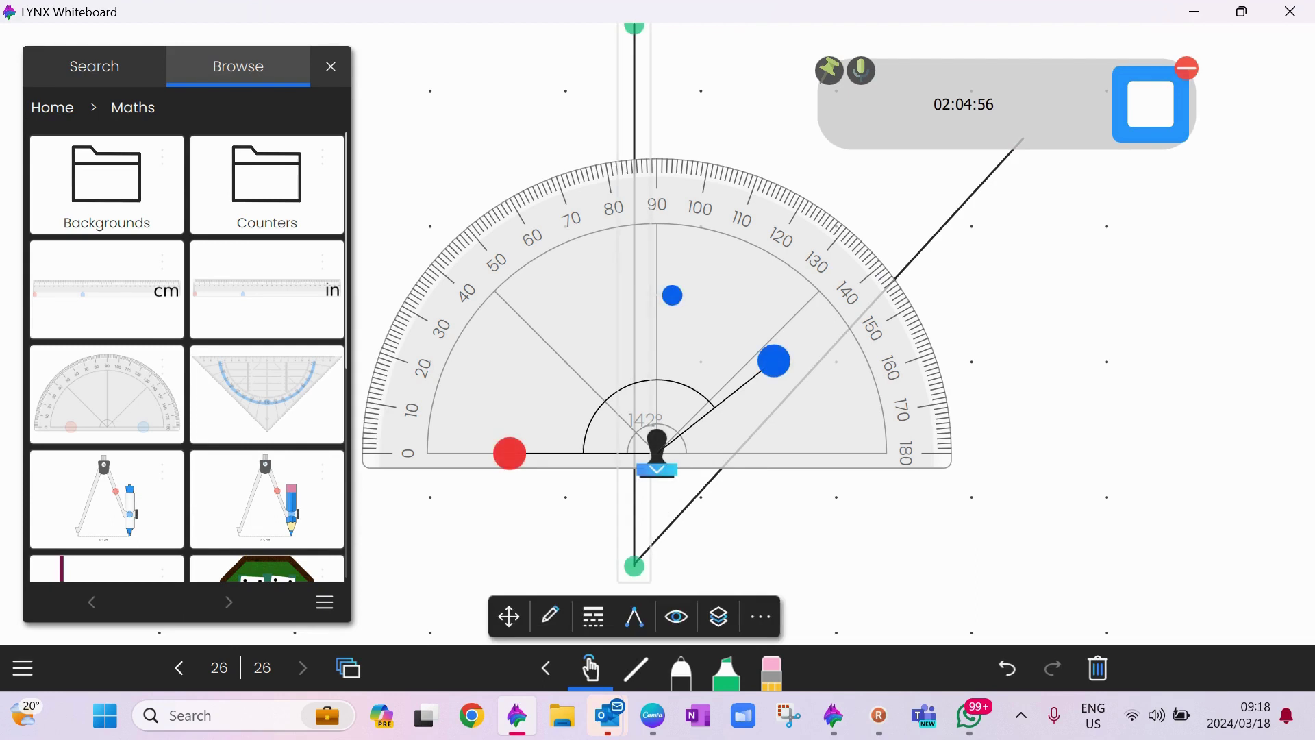
mouse_move(635, 525)
mouse_down()
mouse_move(767, 525)
mouse_move(634, 526)
mouse_up()
click(761, 616)
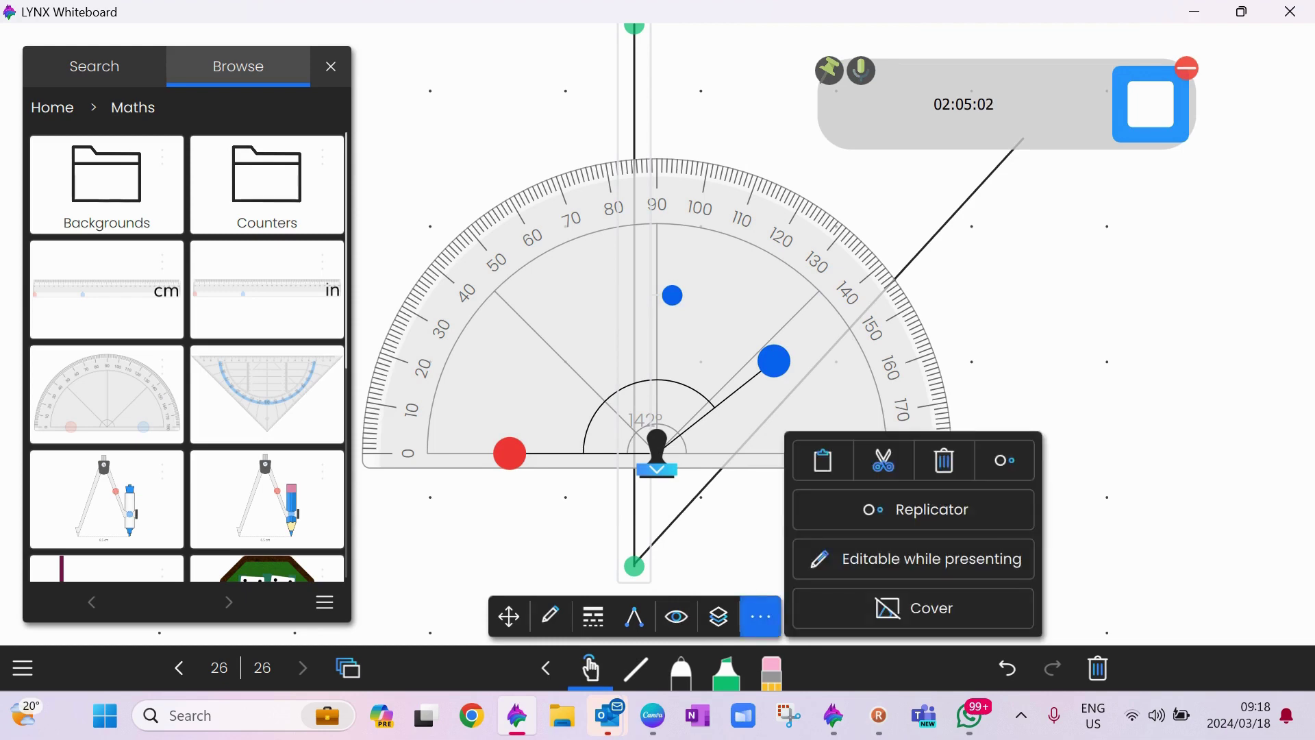
click(946, 459)
click(678, 518)
click(966, 565)
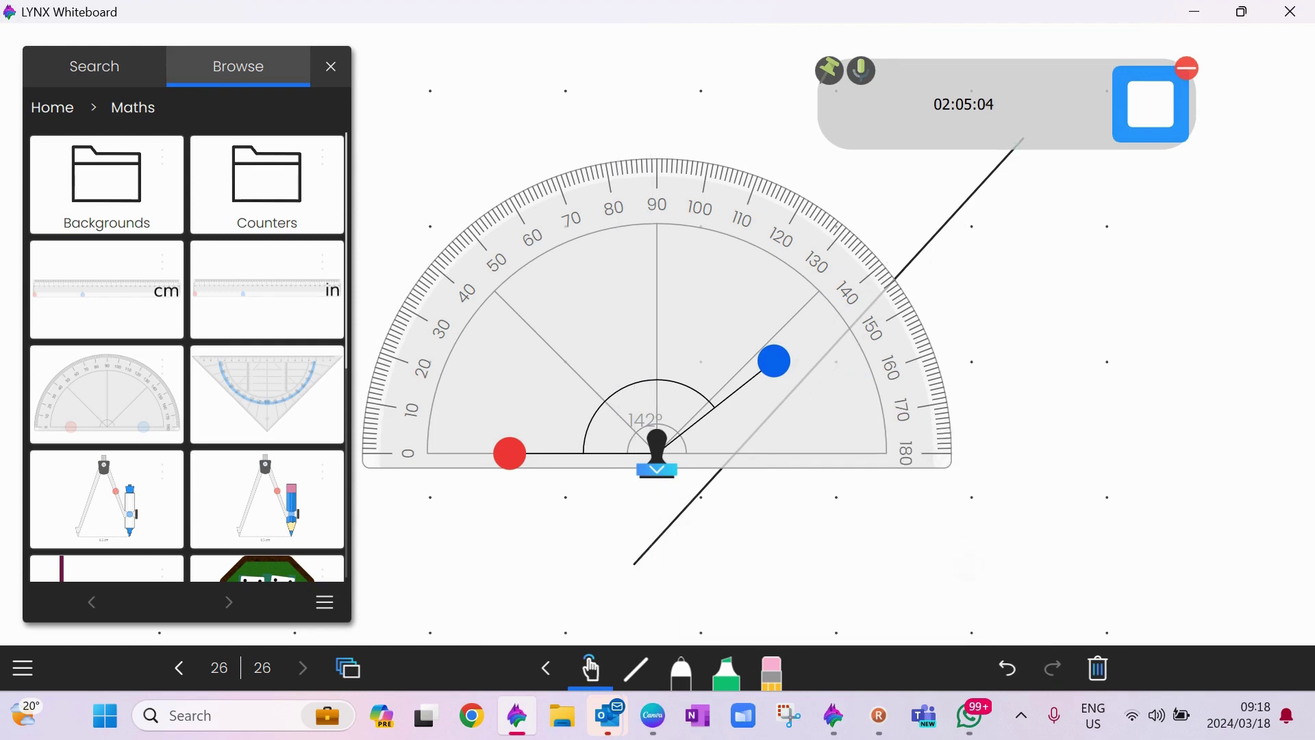
Delete the slanted line crossing the protractor.
click(668, 525)
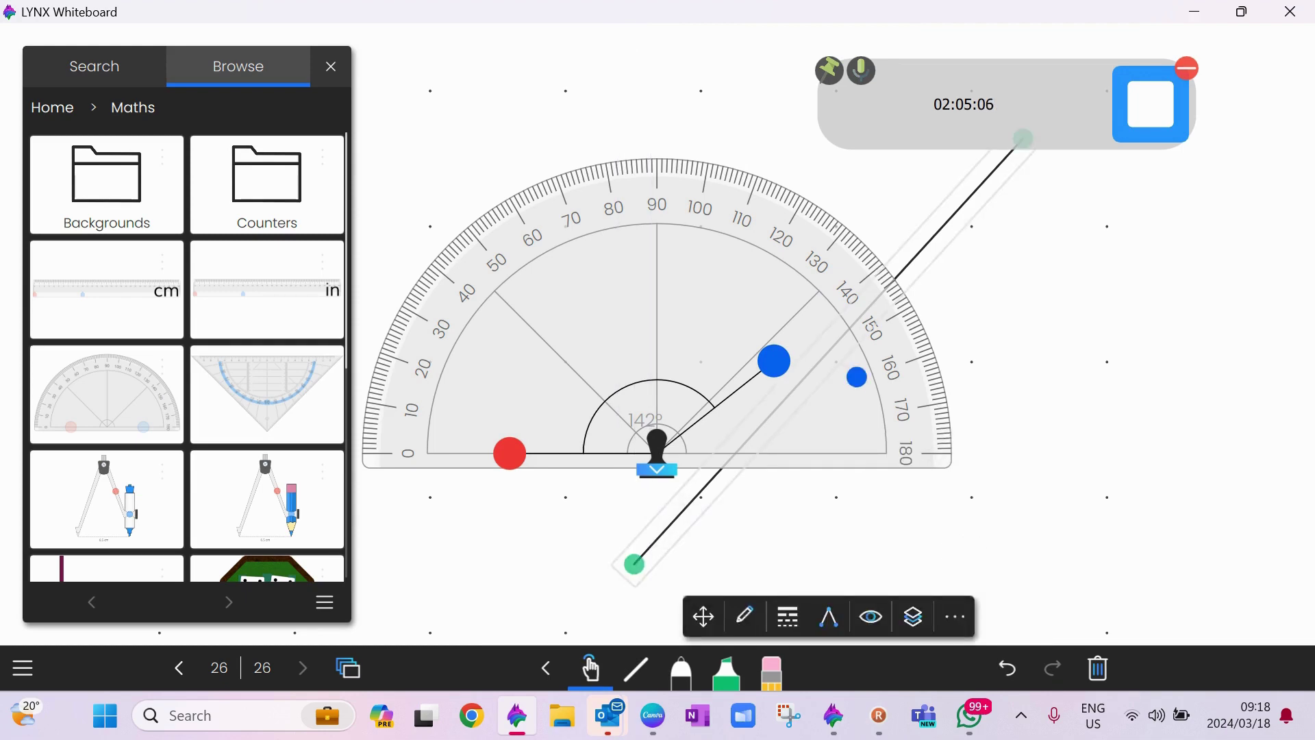
click(955, 616)
click(1078, 461)
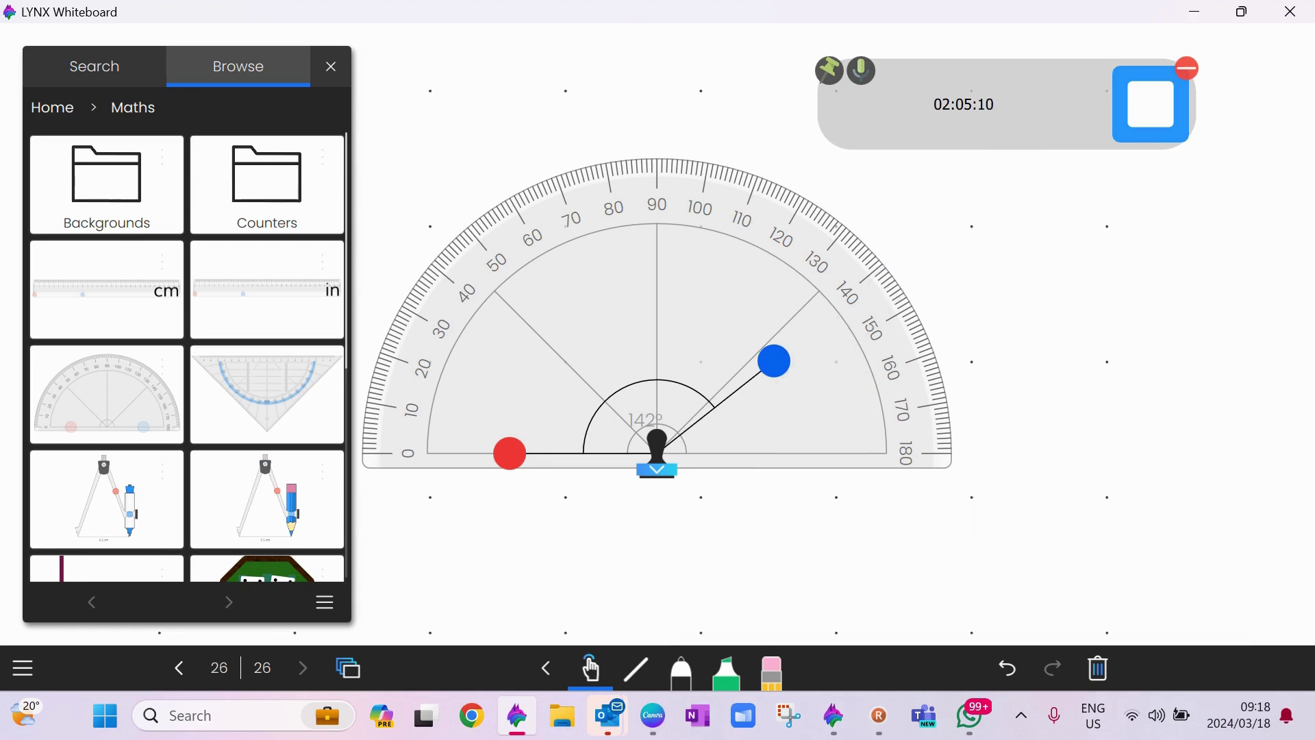
Delete the protractor together with its drawn angle to leave the dot grid page empty.
click(856, 431)
click(812, 517)
click(856, 432)
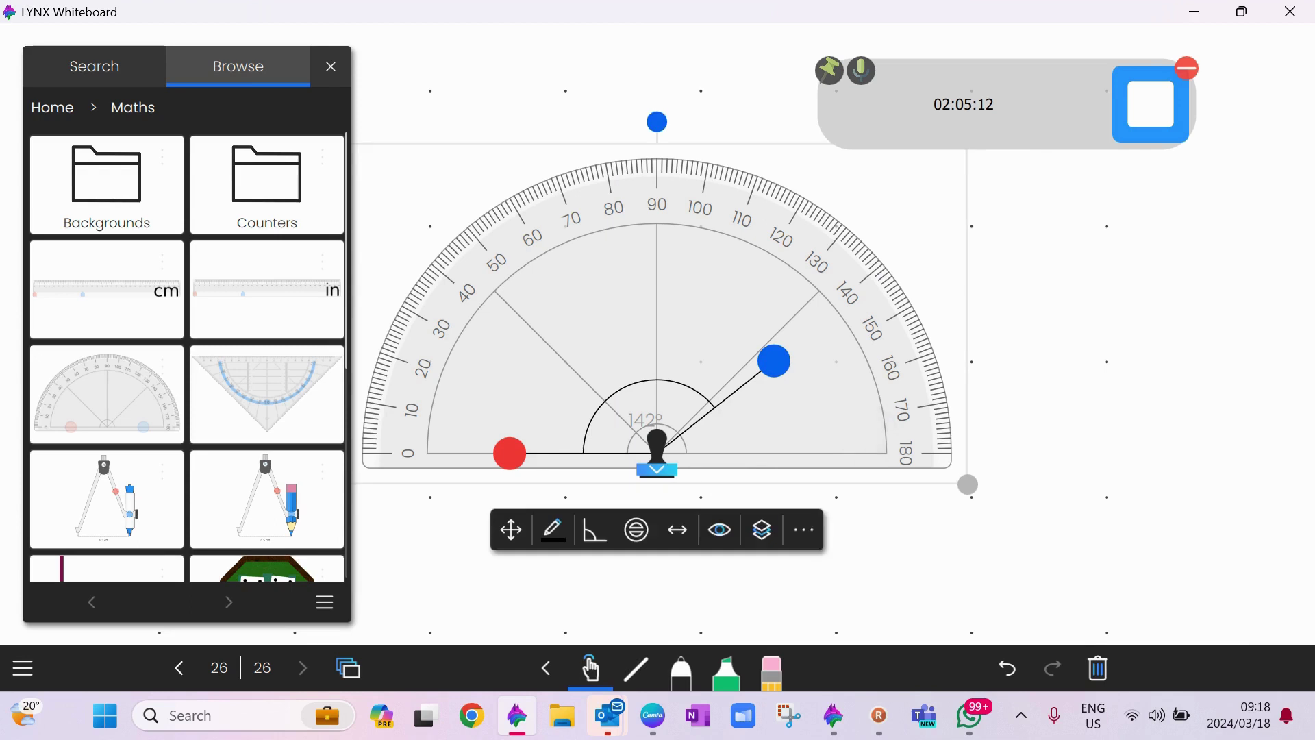
click(803, 530)
click(925, 461)
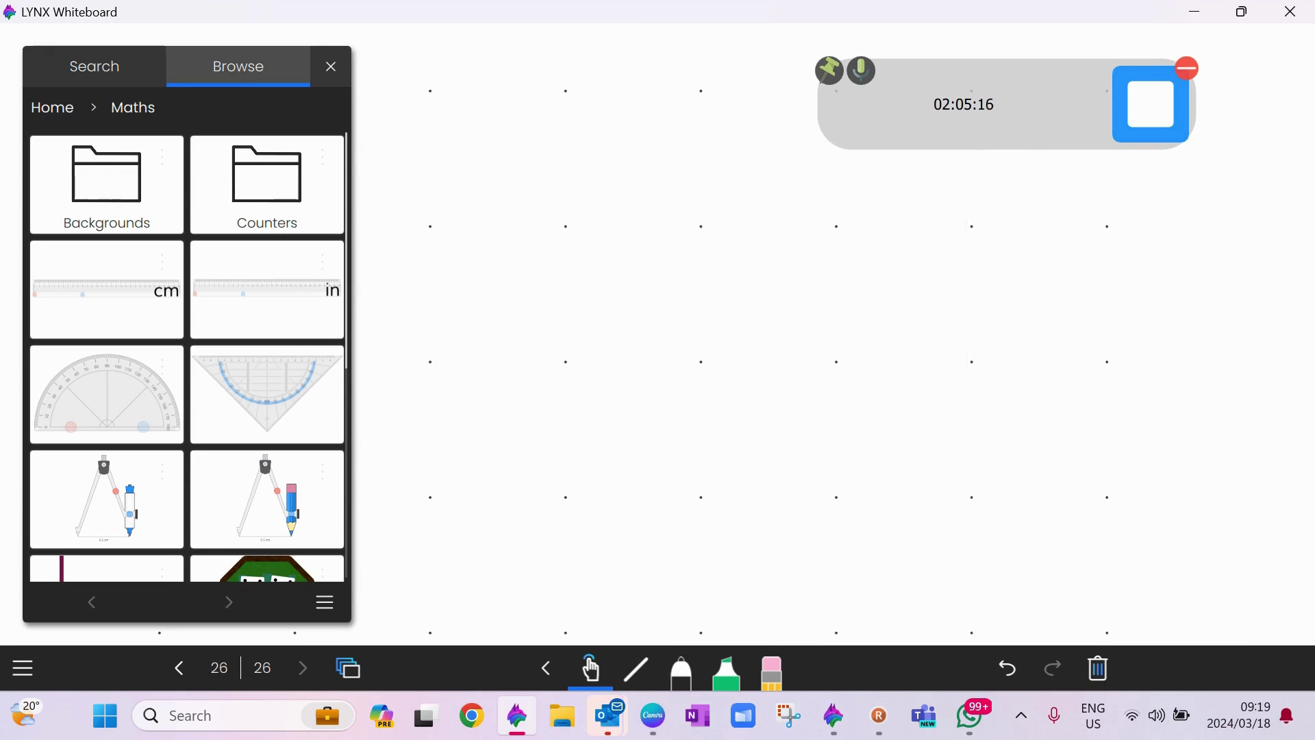
Place a new protractor from the Maths resources in the middle of the page and enlarge it.
drag(106, 394, 788, 384)
mouse_move(873, 406)
mouse_down()
mouse_move(869, 432)
mouse_move(881, 410)
mouse_move(852, 408)
mouse_up()
drag(697, 492, 701, 489)
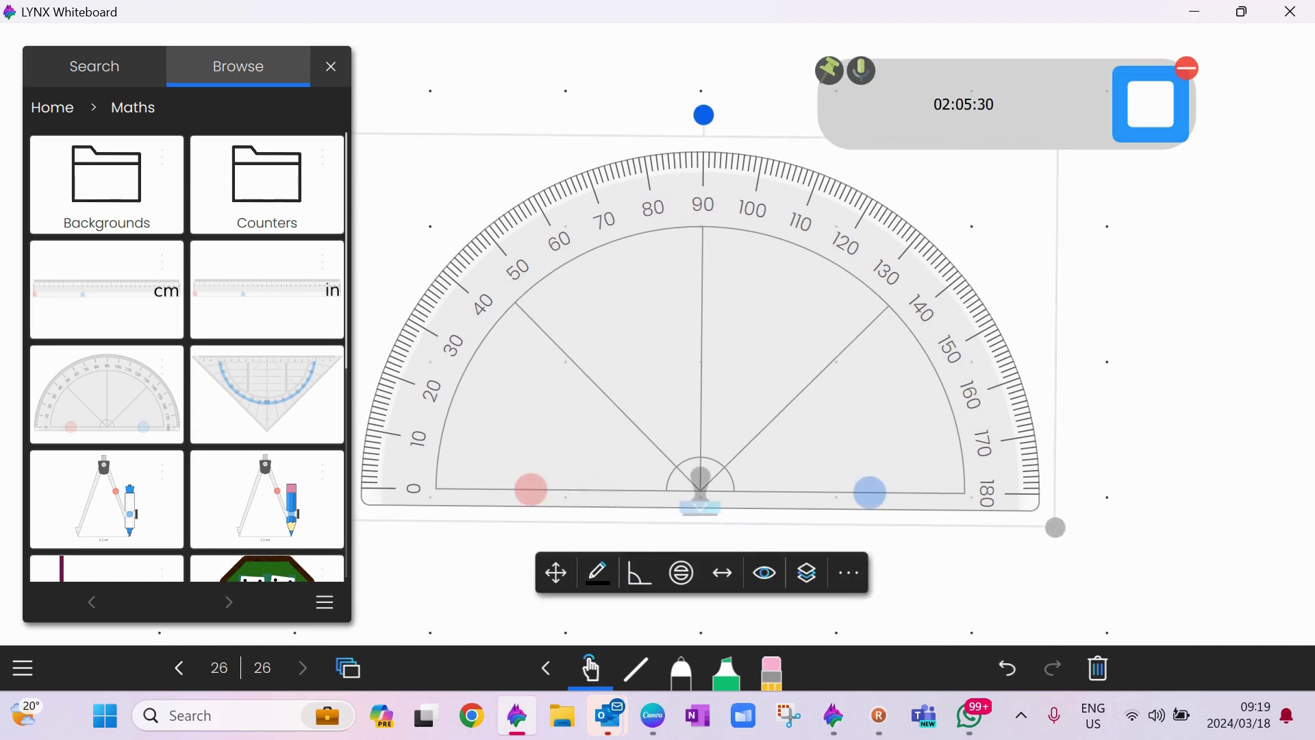
Draw a 135° angle with the protractor's blue arm and move the protractor to the page's lower right.
mouse_move(870, 492)
mouse_down()
mouse_move(916, 340)
mouse_move(968, 241)
mouse_move(1024, 176)
mouse_up()
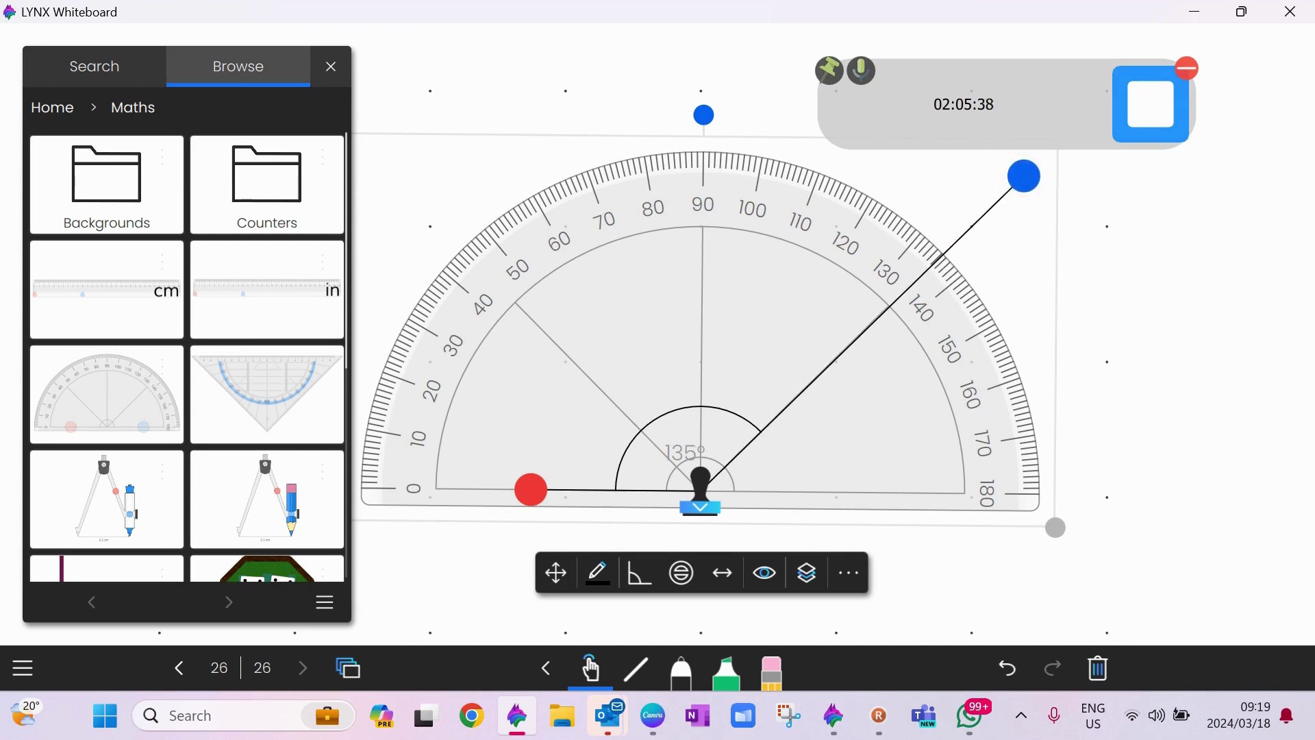
mouse_move(700, 342)
mouse_down()
mouse_move(973, 440)
mouse_move(1102, 546)
mouse_up()
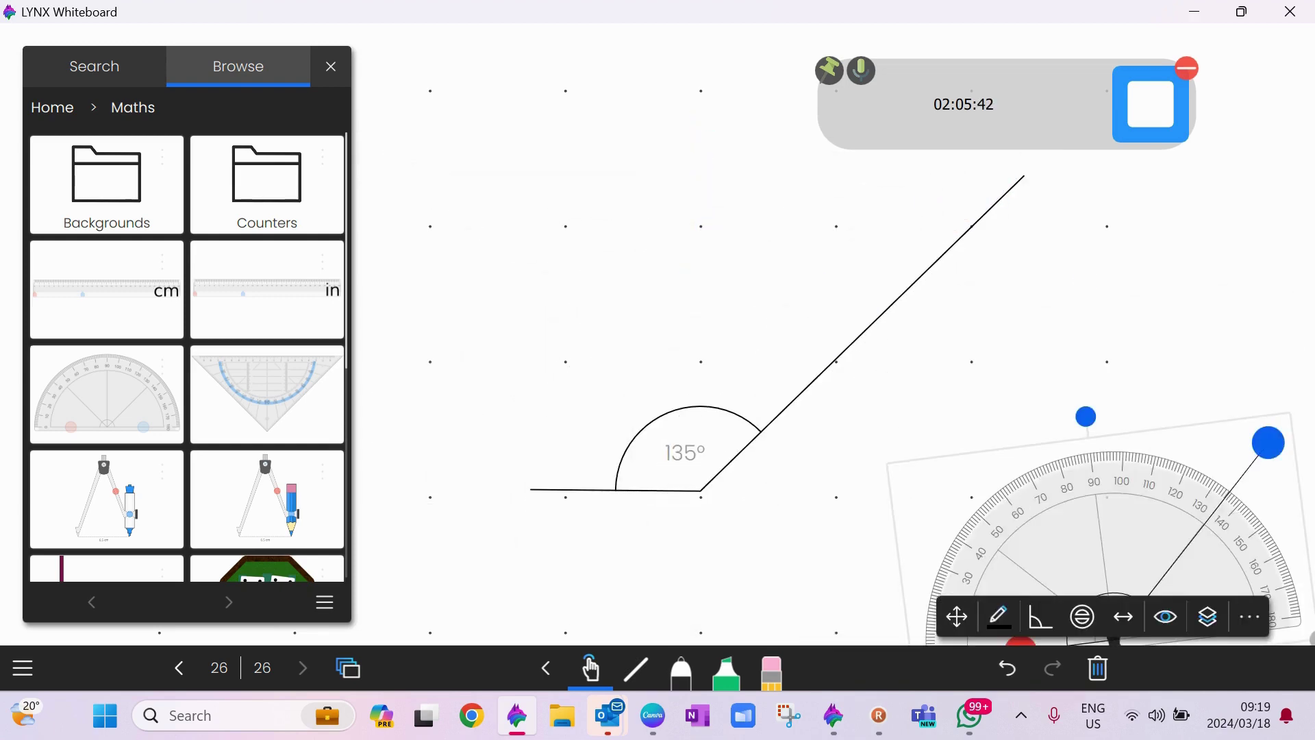
Style the drawn angle with a line thickness of 12 in blue #0060F0, and toggle its reflex display on and off.
click(700, 452)
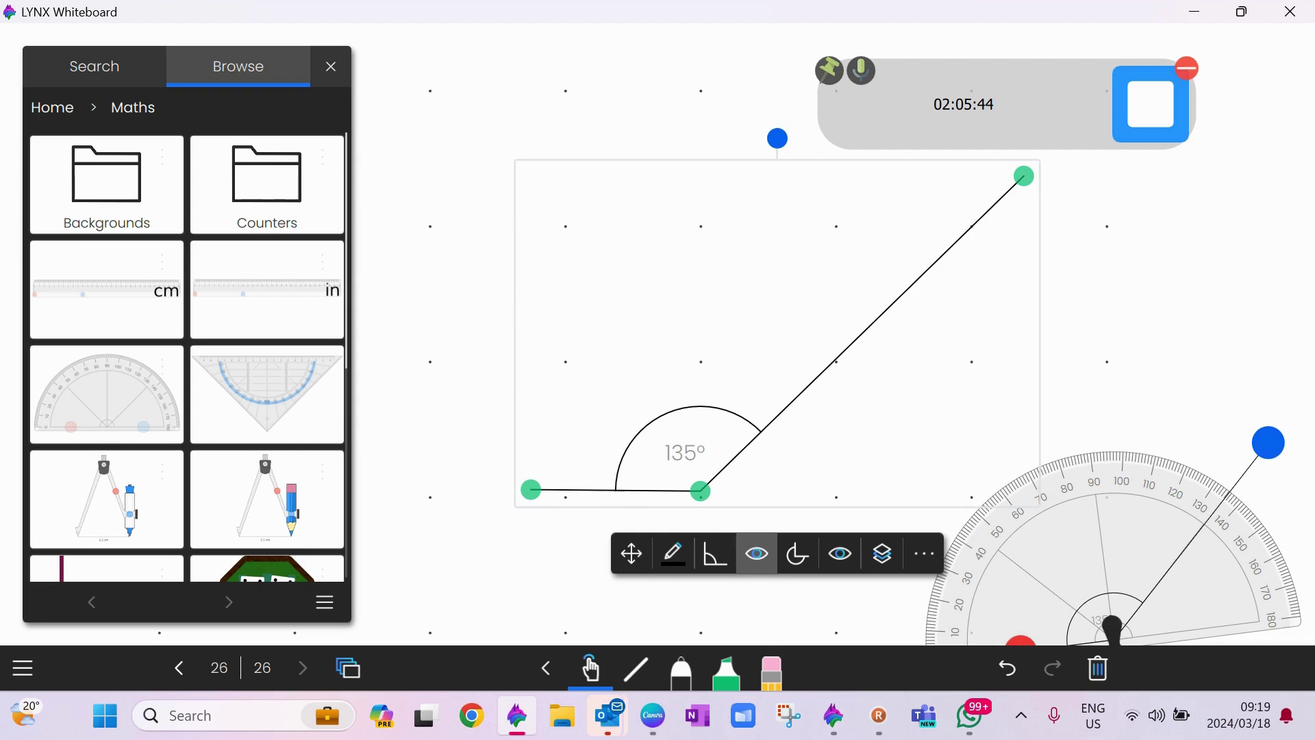
click(674, 554)
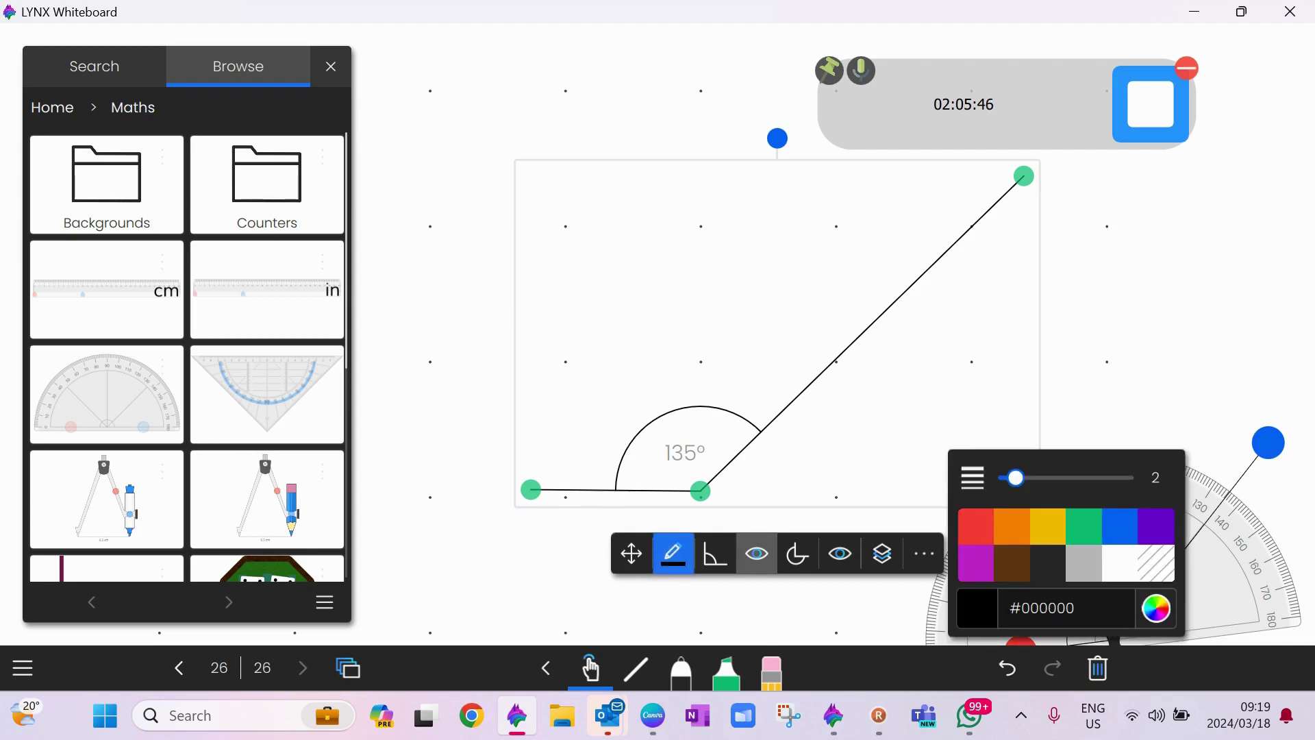
drag(1016, 478, 1045, 477)
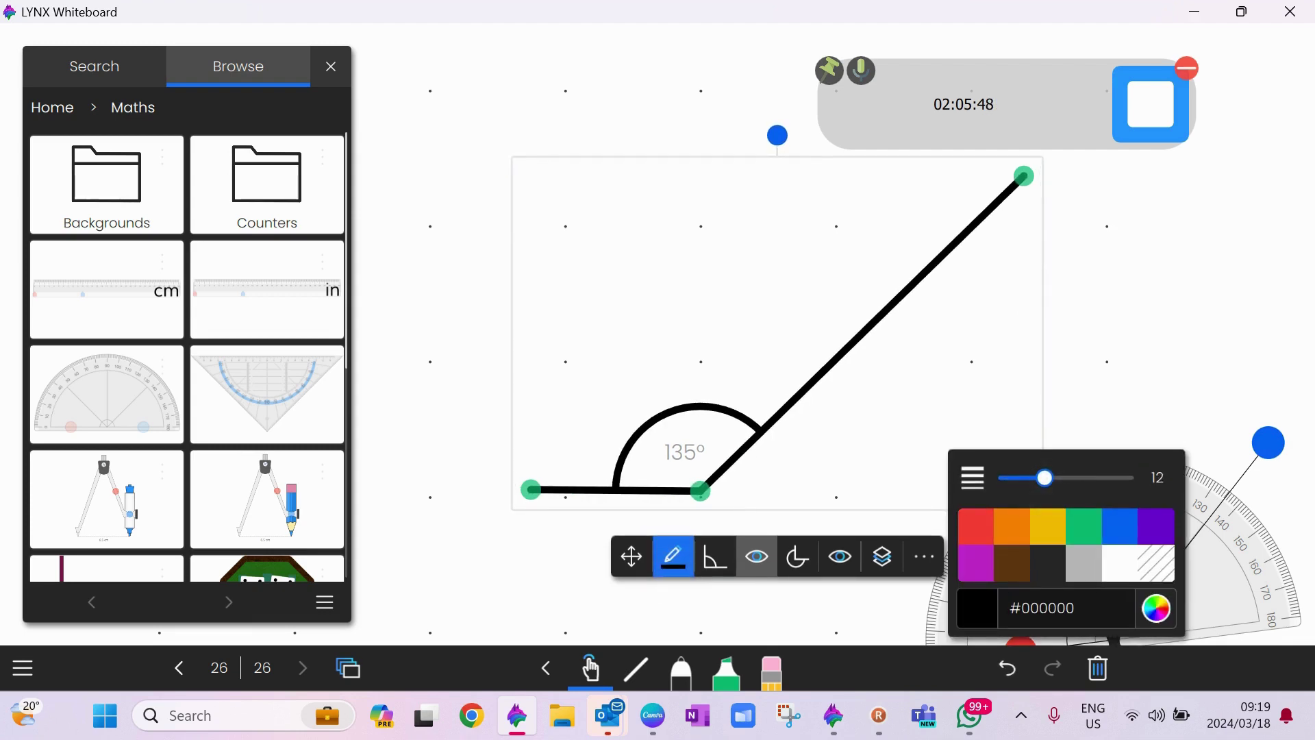
click(1120, 526)
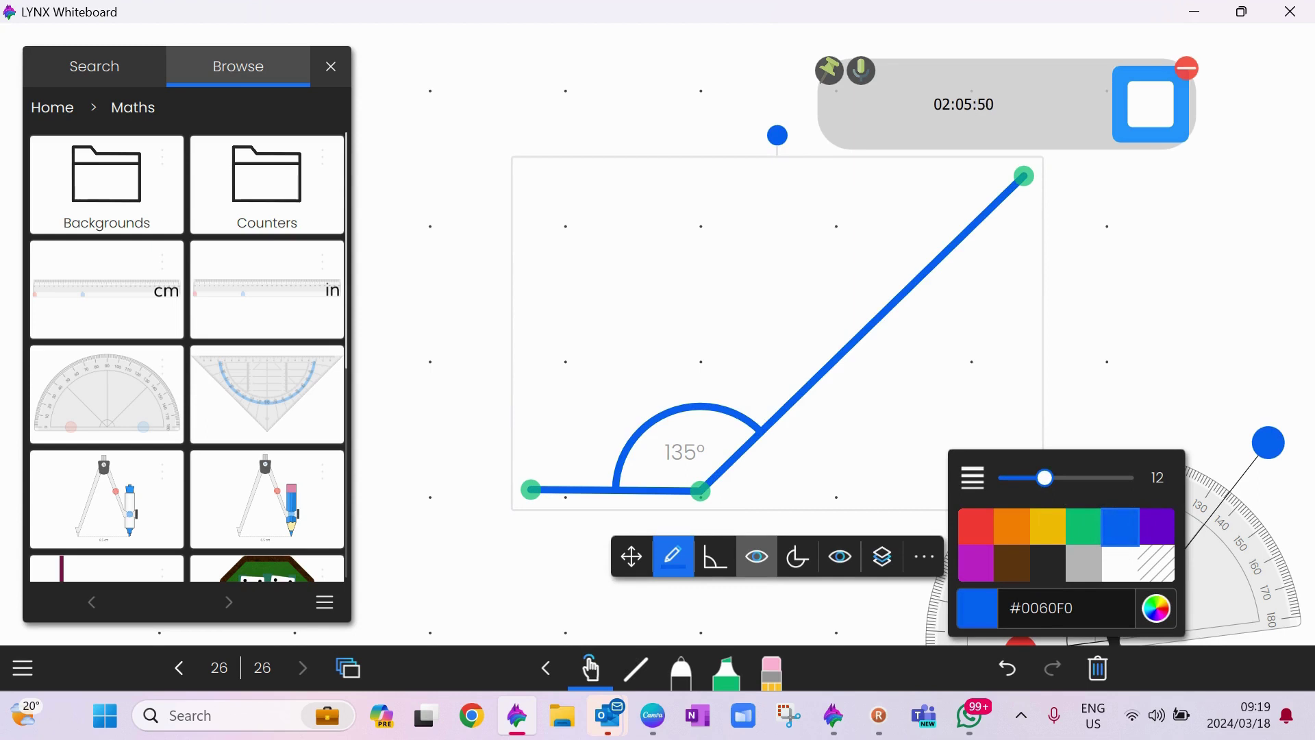
click(797, 557)
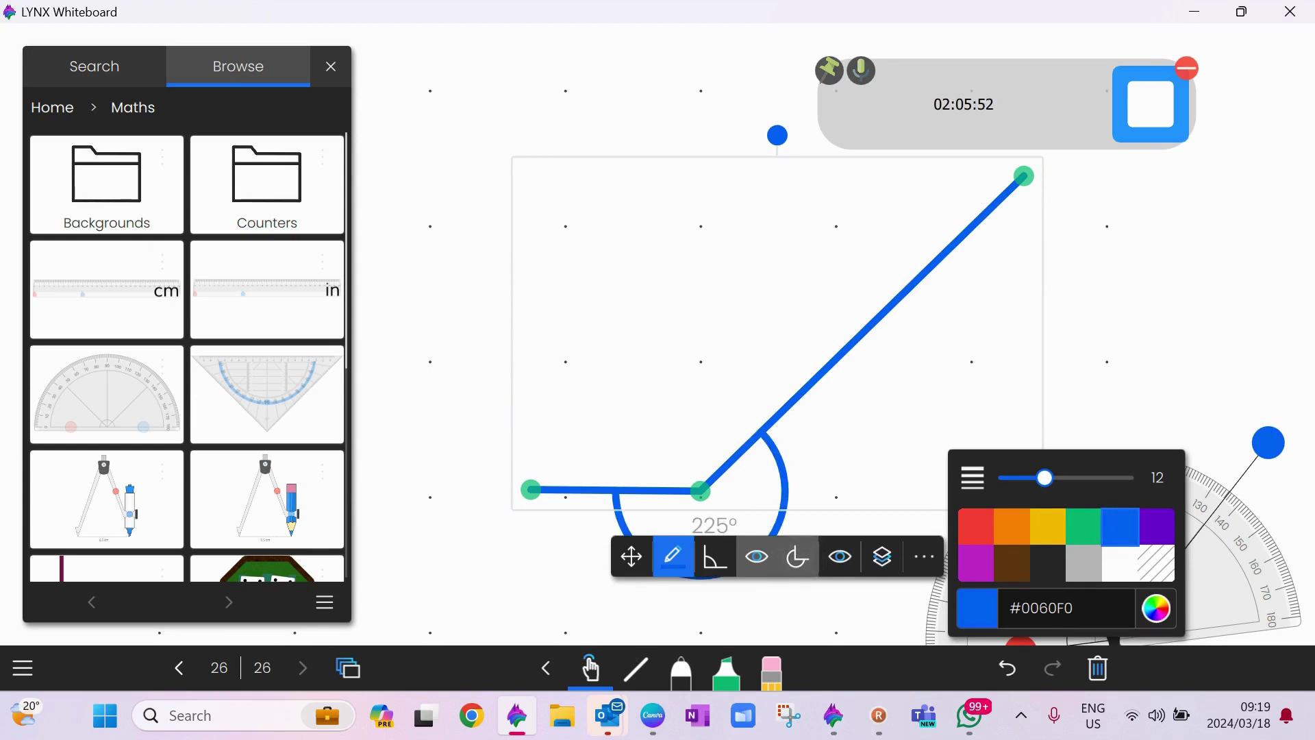
click(797, 556)
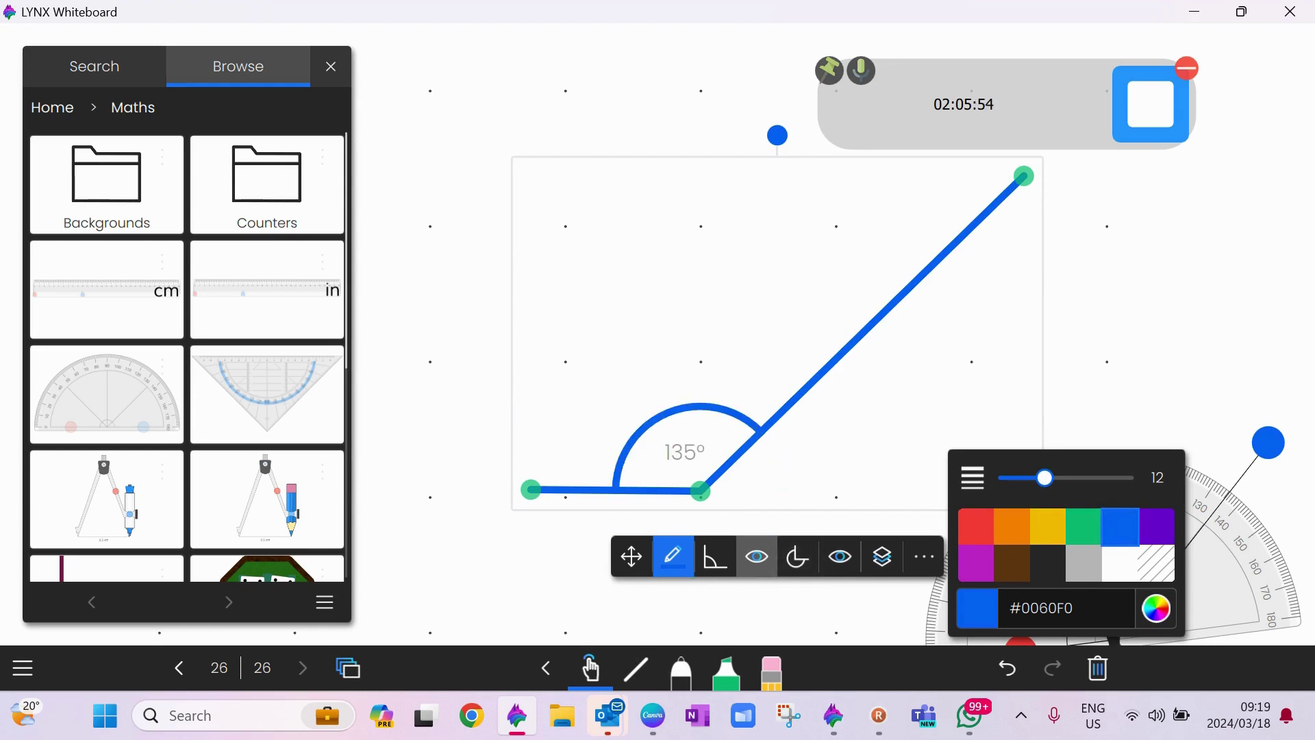
Swing the blue angle's long arm to 157° and nudge the angle slightly.
drag(1022, 165, 1175, 295)
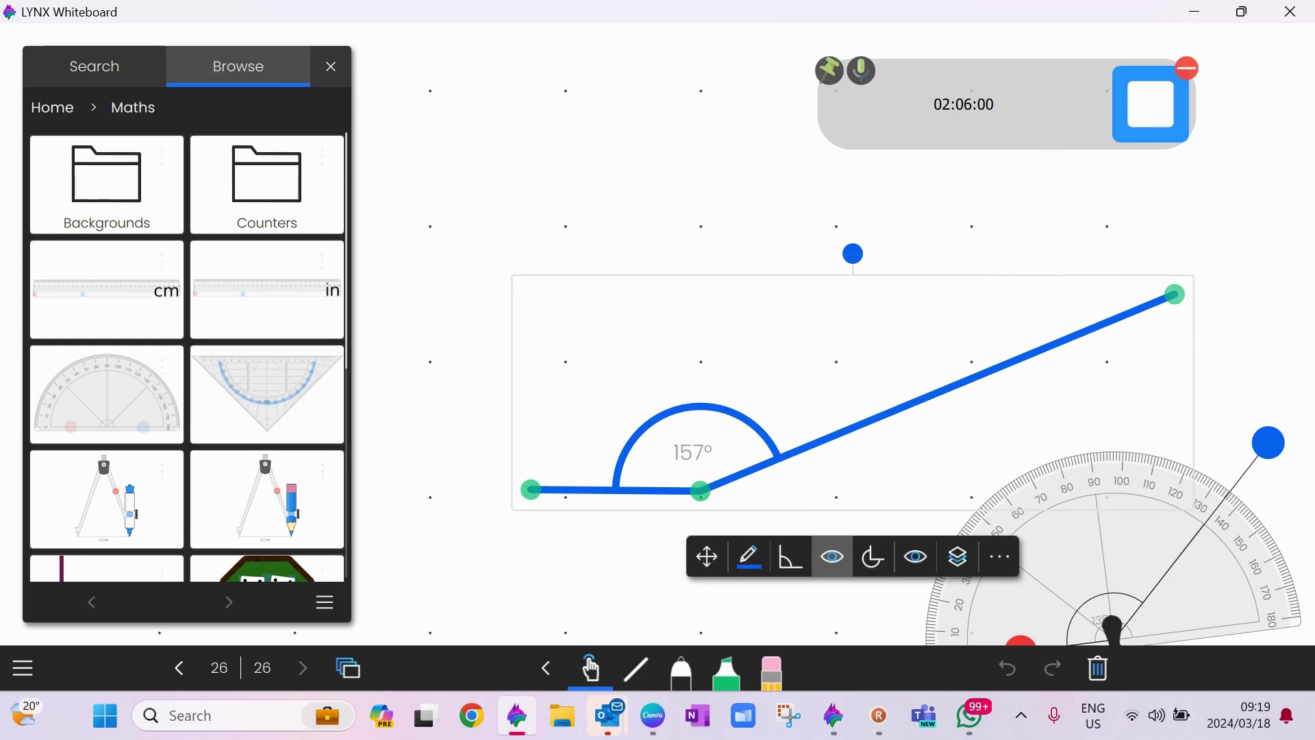
drag(1156, 290, 1187, 327)
click(808, 599)
drag(685, 485, 682, 488)
click(694, 485)
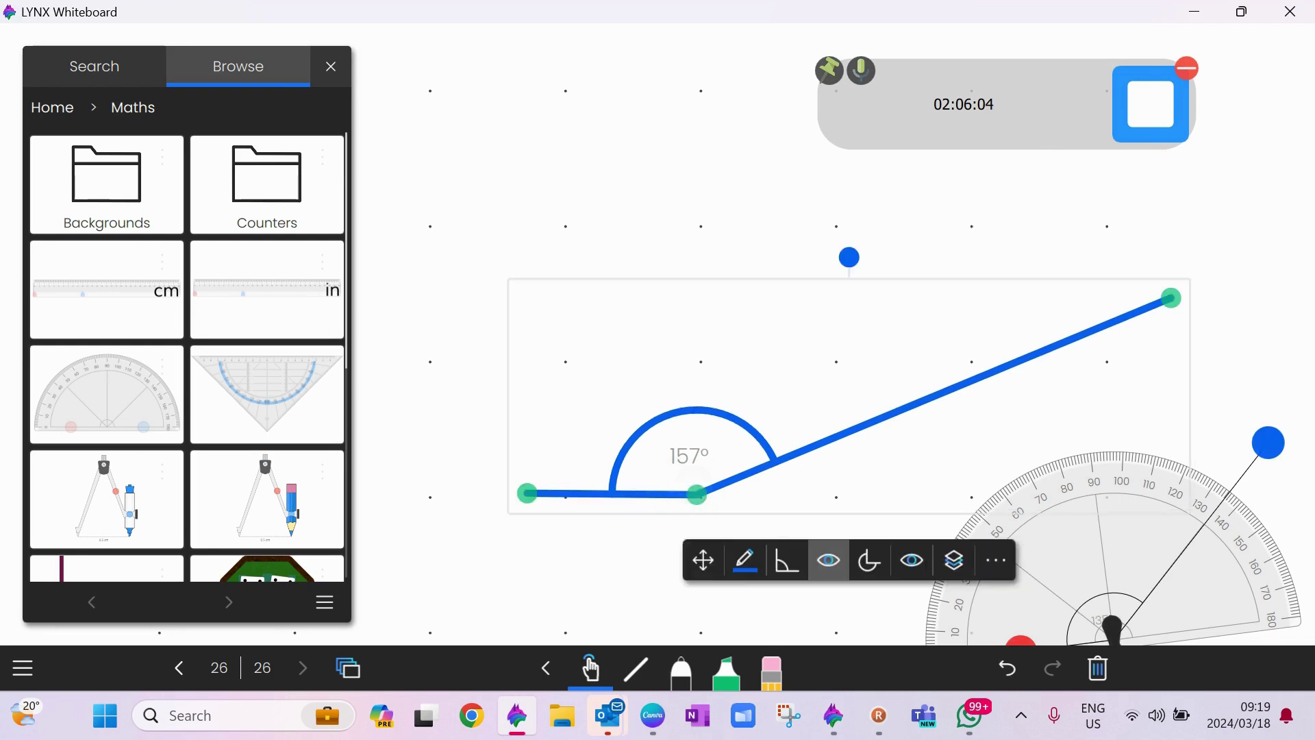
Swing the angle's long arm to 102° and move the angle to the page's upper right.
drag(1174, 289, 1049, 235)
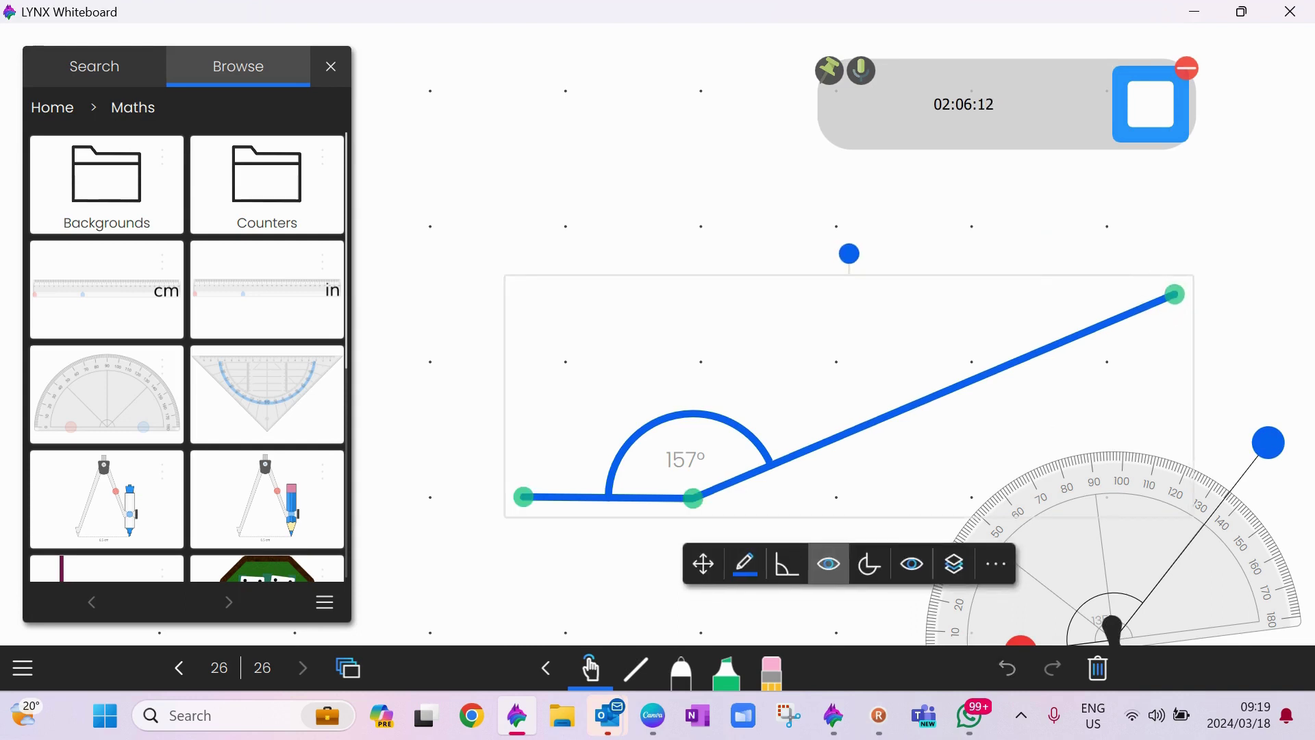
drag(1171, 298, 768, 159)
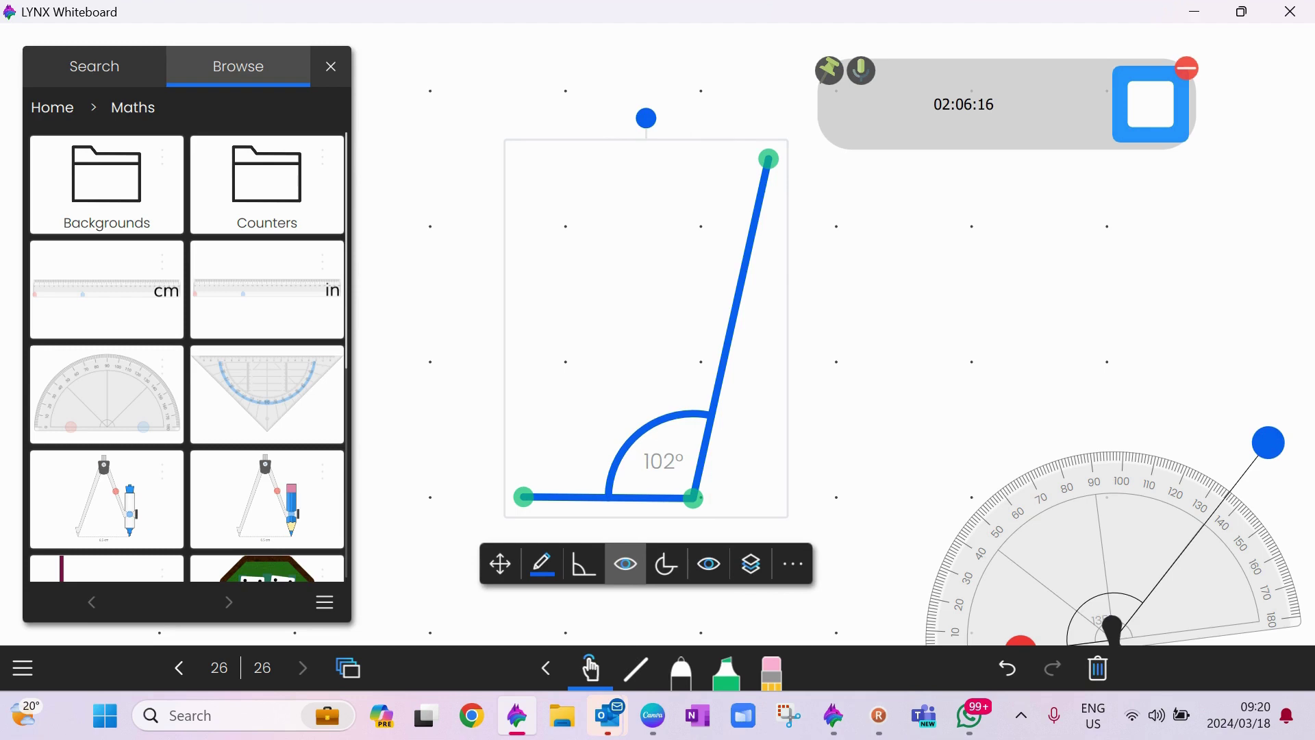
drag(731, 329, 1134, 197)
Place the pen compass on the page, enlarge it and open its arms to about 10.2 cm.
drag(106, 499, 569, 431)
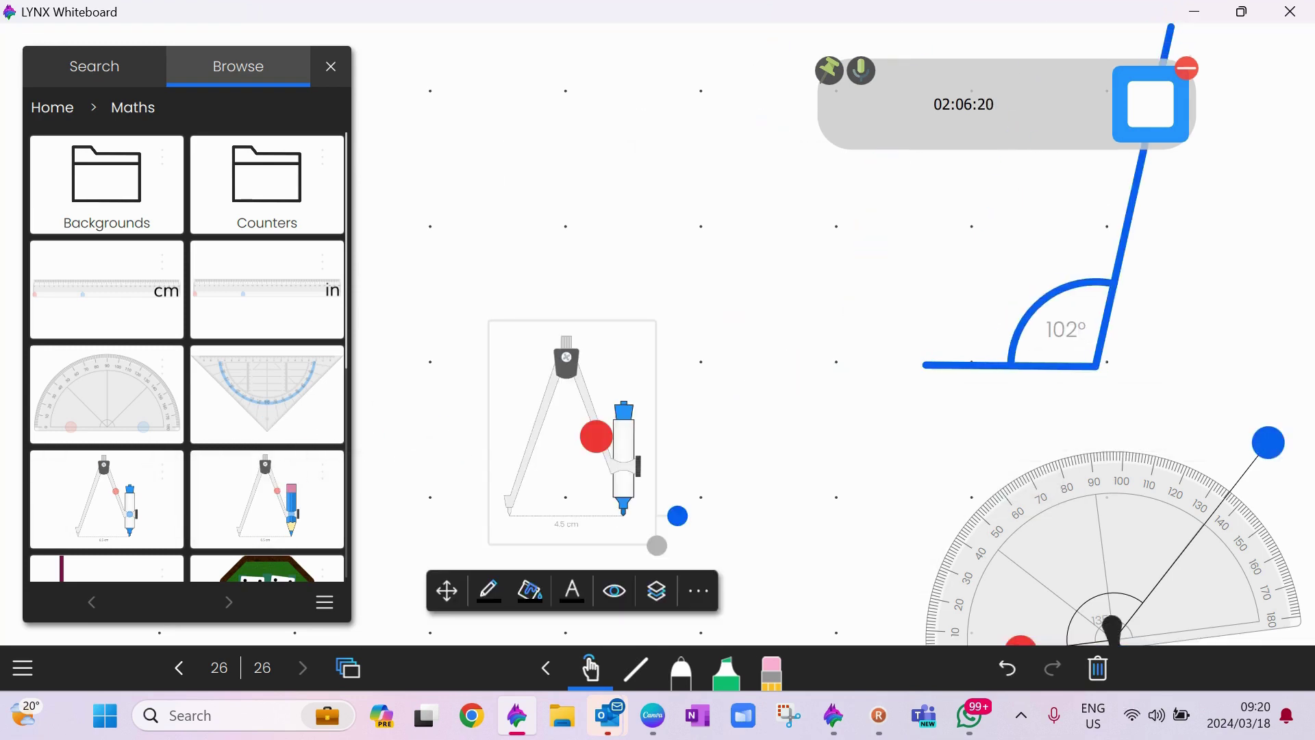
drag(656, 545, 682, 581)
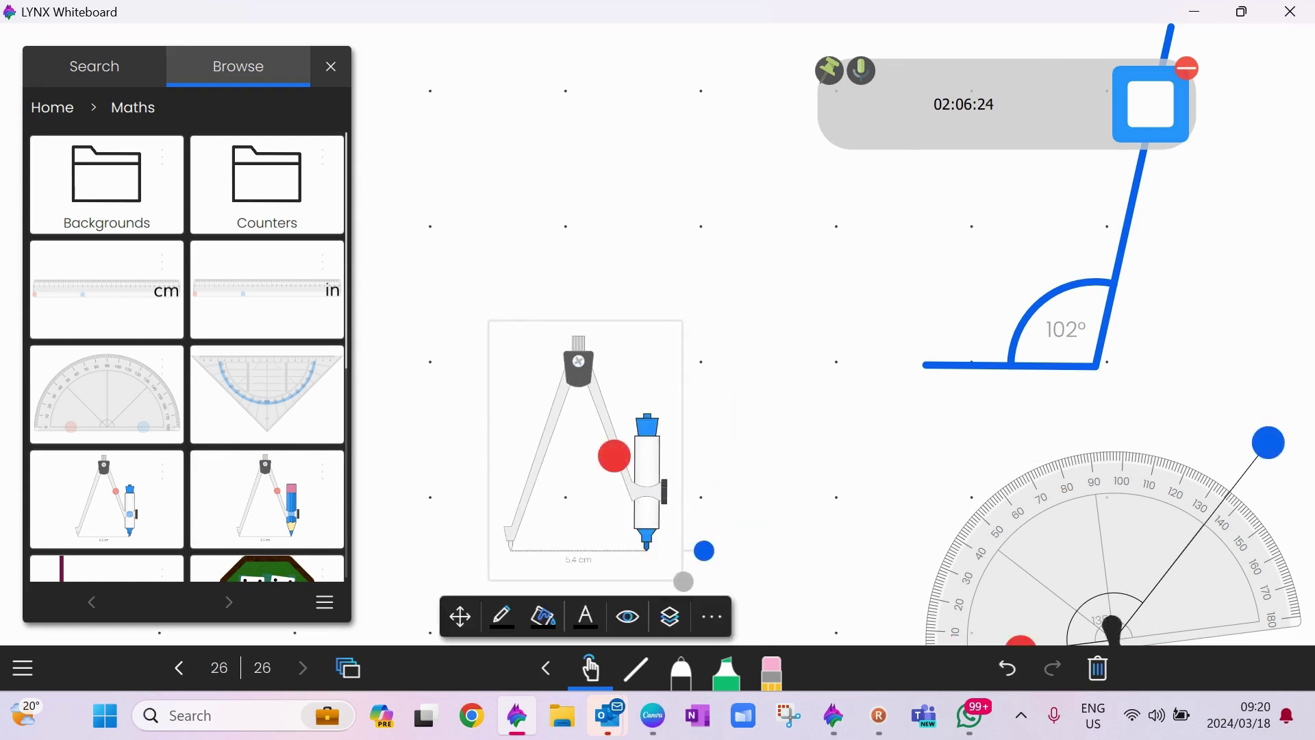
mouse_move(615, 455)
mouse_down()
mouse_move(731, 482)
mouse_move(612, 455)
mouse_up()
drag(703, 550, 807, 550)
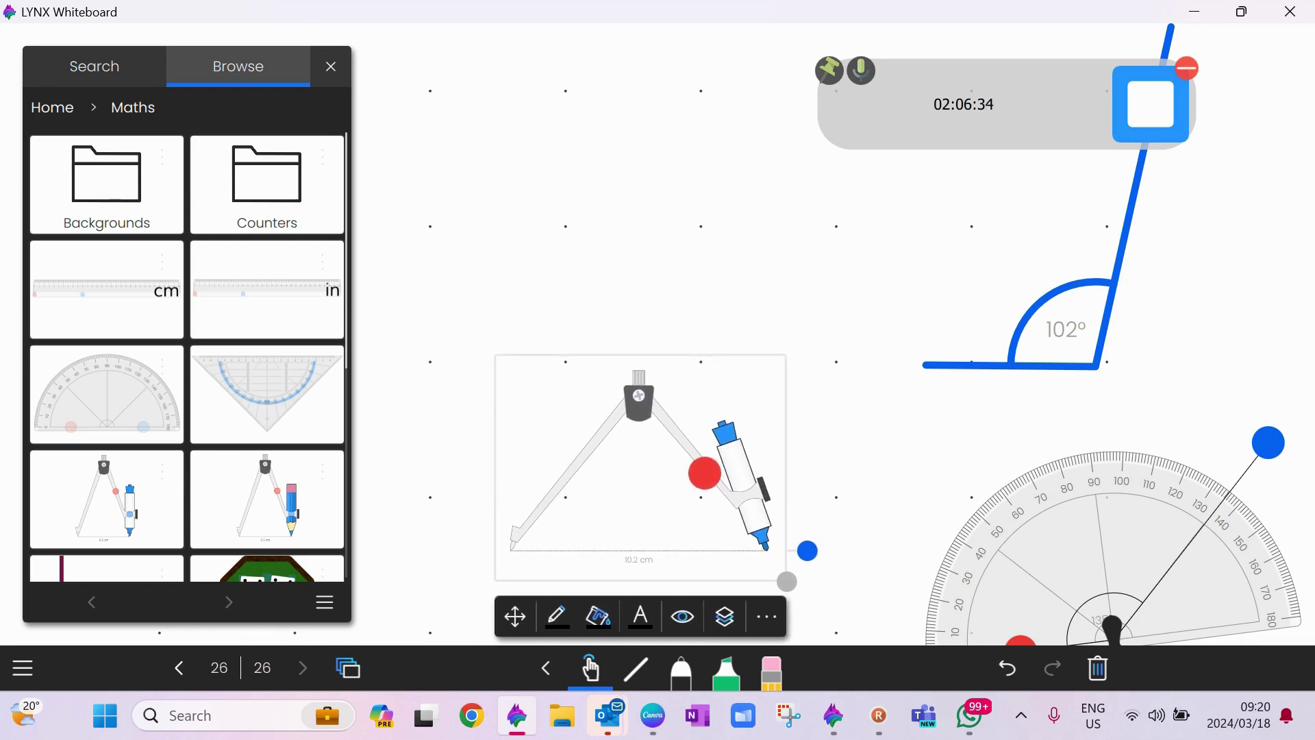
Draw a full circle of 10.2 cm radius with the pen compass.
mouse_move(787, 580)
mouse_down()
mouse_move(783, 514)
mouse_move(719, 364)
mouse_move(557, 274)
mouse_move(361, 313)
mouse_move(233, 511)
mouse_move(565, 678)
mouse_move(760, 671)
mouse_move(805, 587)
mouse_up()
drag(807, 550, 807, 540)
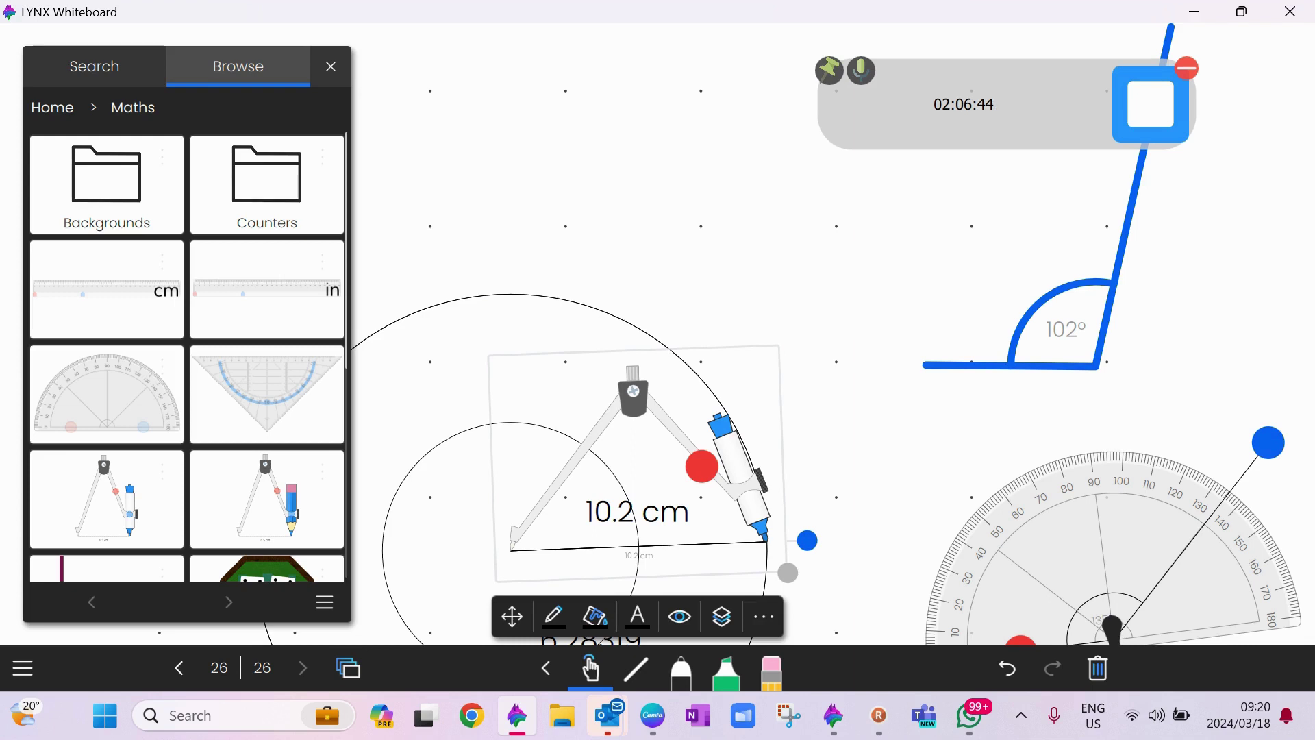
key(Escape)
Shift the drawn circle slightly sideways and move the compass above it.
click(510, 545)
drag(595, 352, 569, 352)
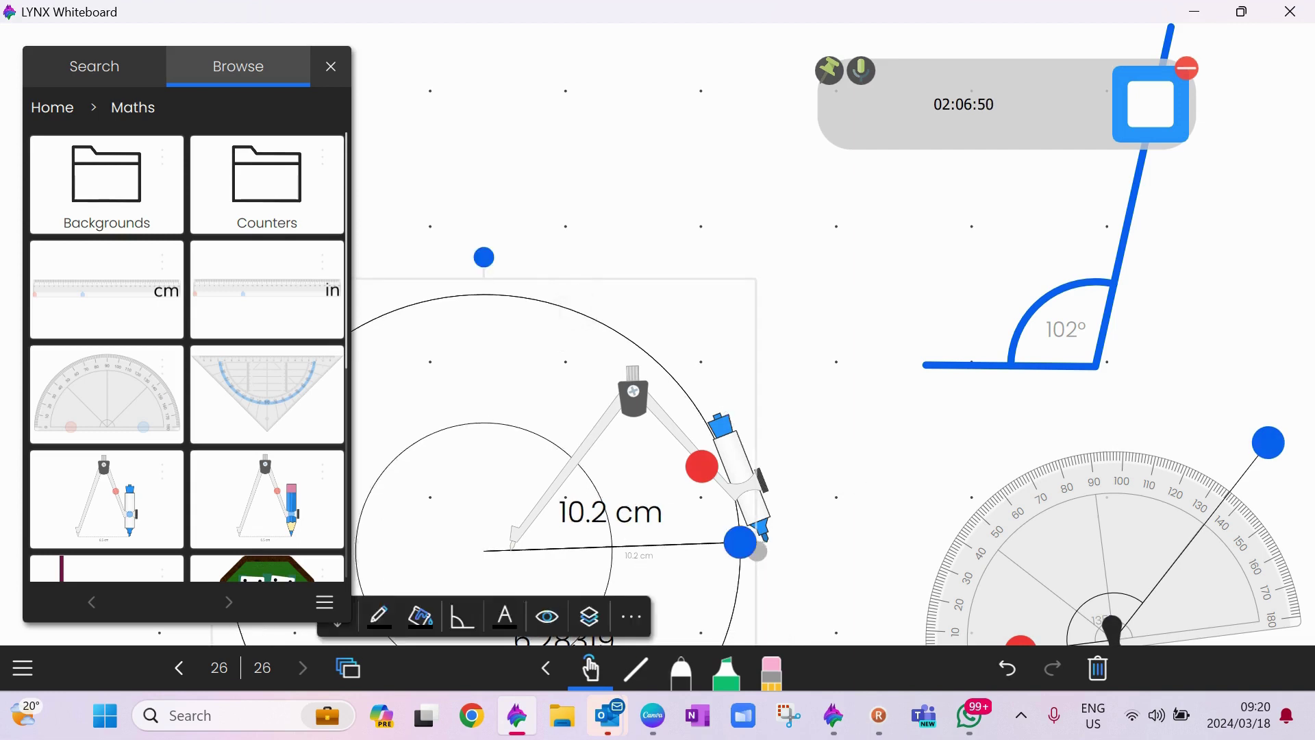
click(634, 397)
drag(634, 397, 496, 57)
Try the circle's angle and area display options, then hide the radius and leave only the angle shown.
click(582, 548)
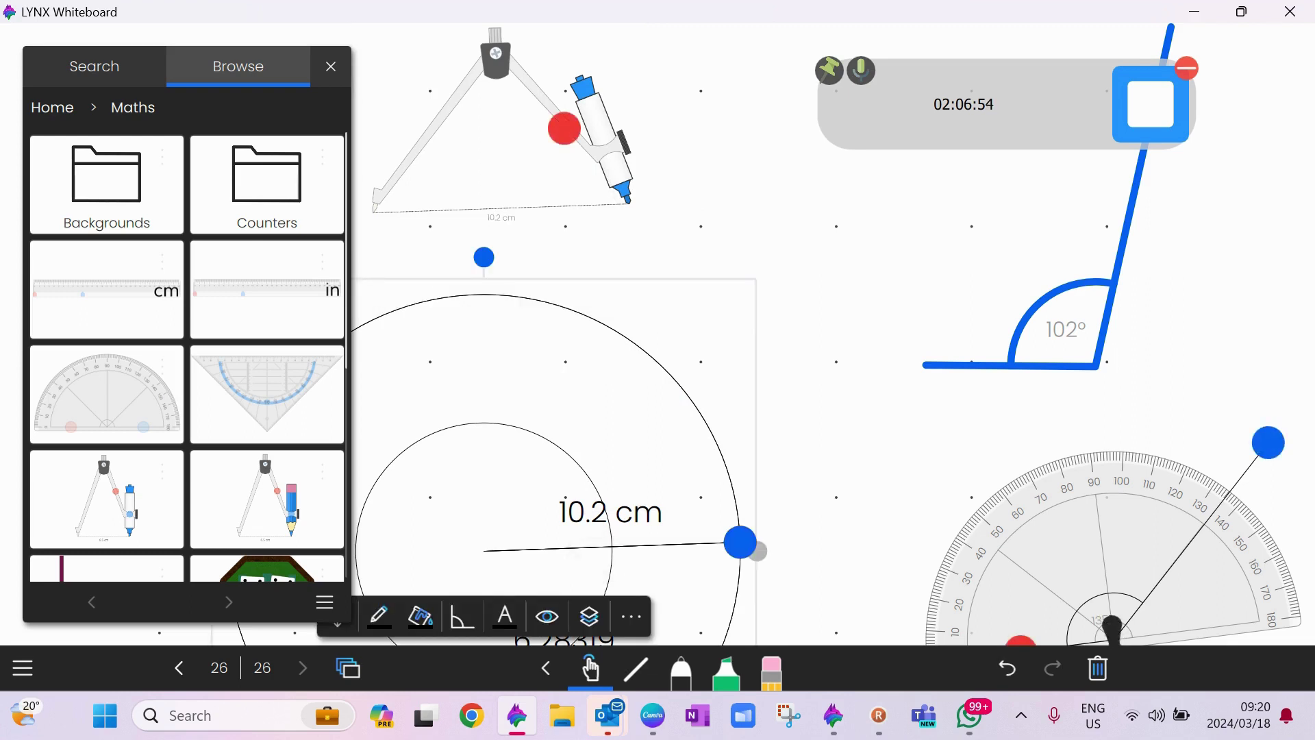
click(462, 616)
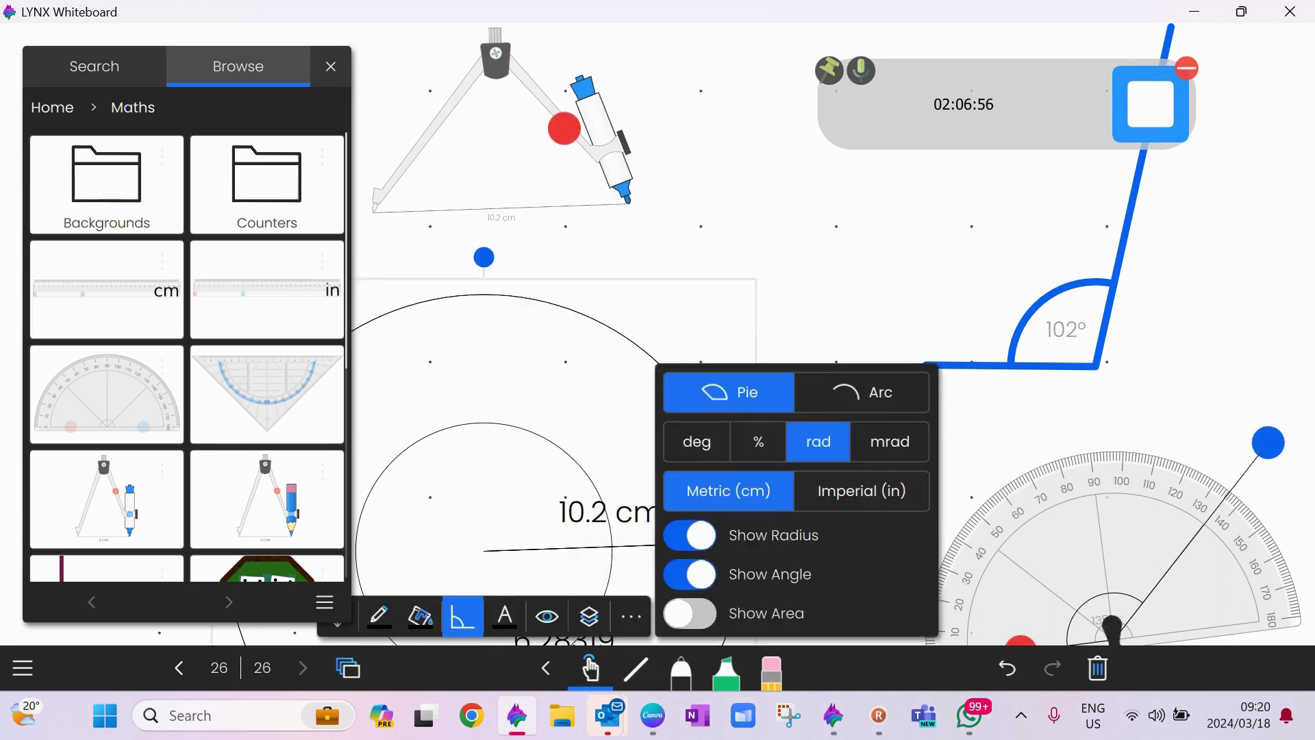
click(690, 574)
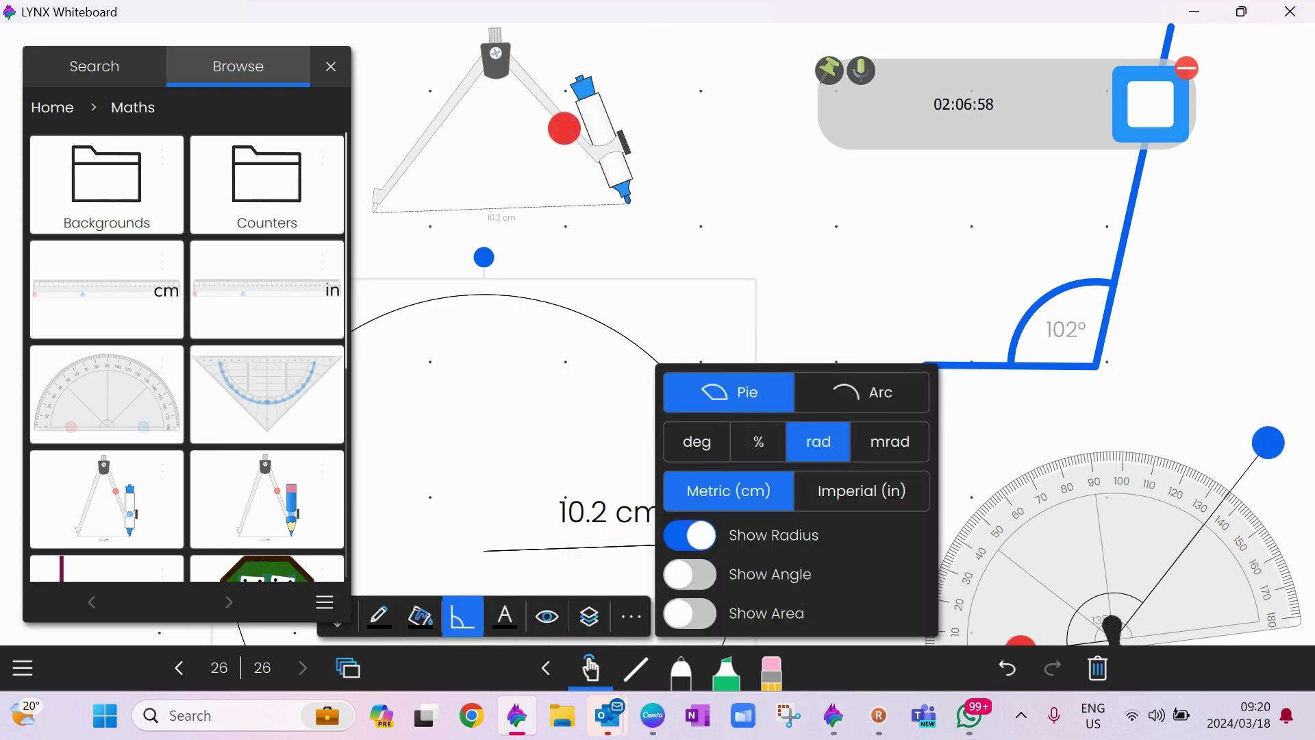
click(690, 613)
click(690, 613)
click(690, 574)
click(689, 535)
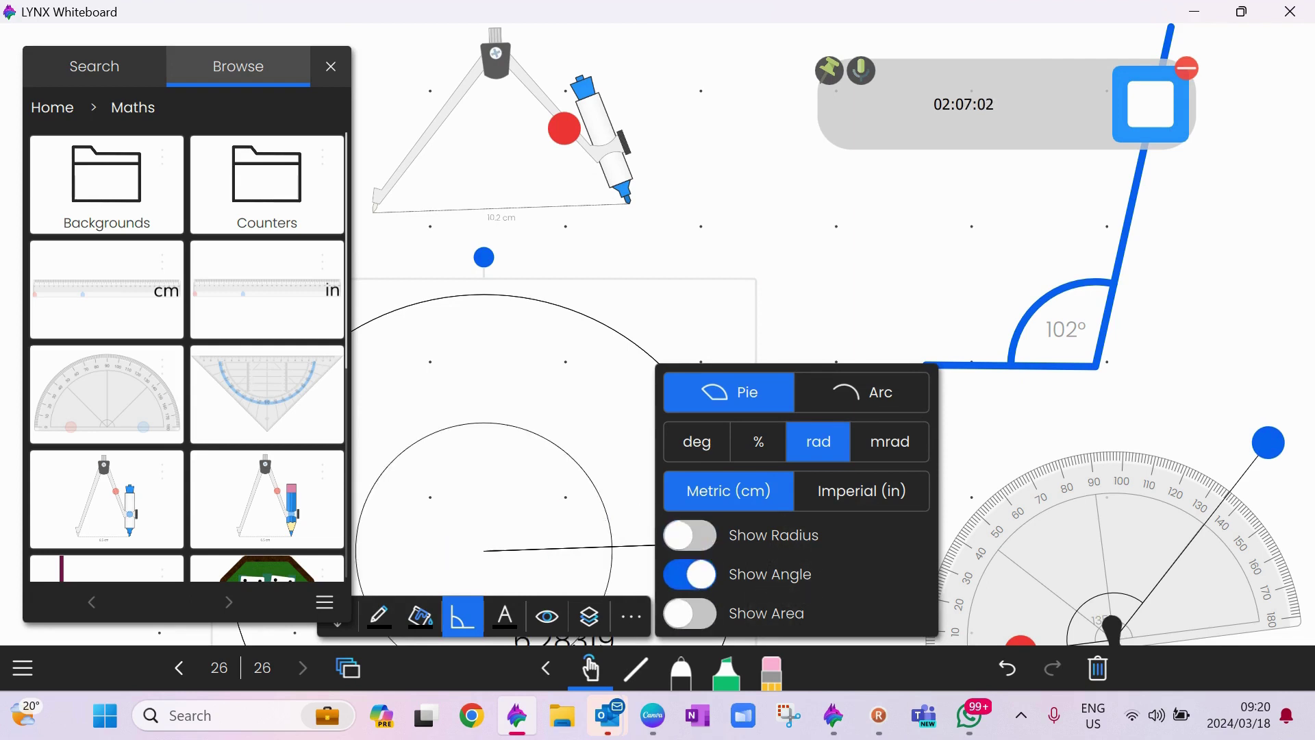
Switch the drawn circle's display from pie to arc, look over the remaining Maths tools, and close the content library.
click(861, 392)
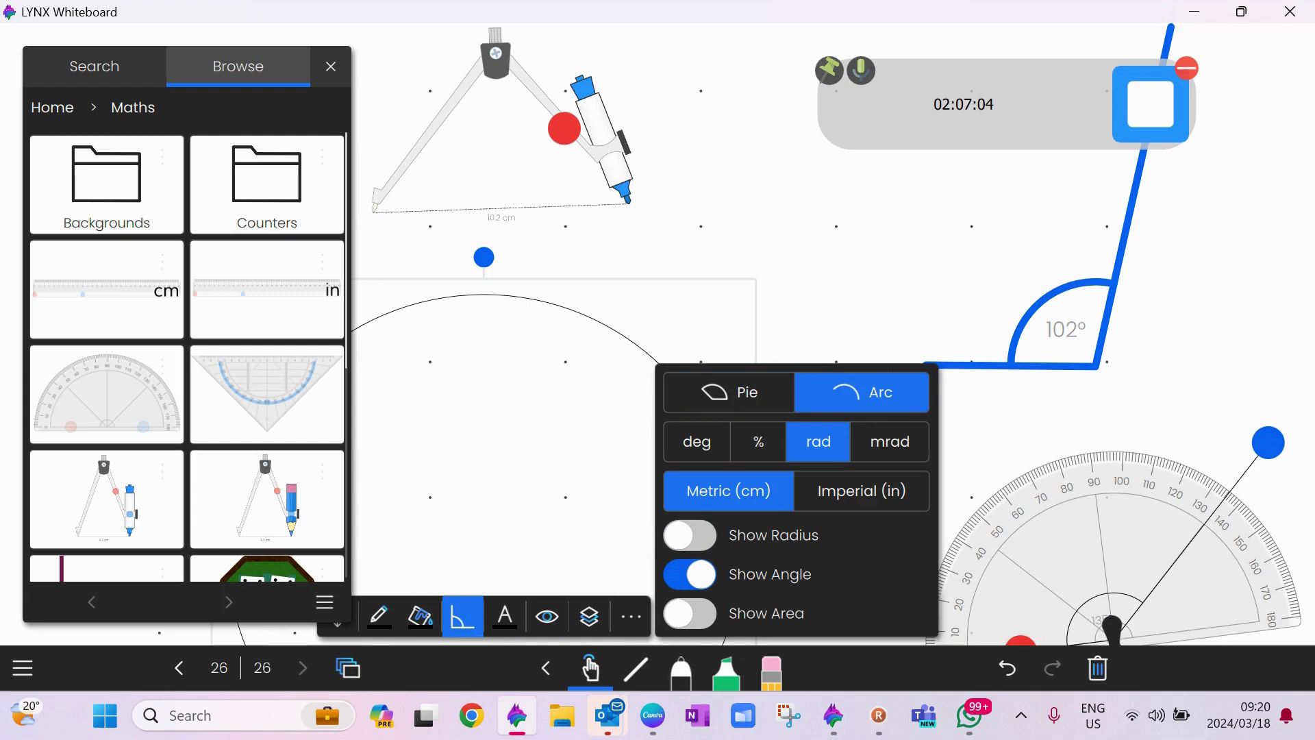
key(Escape)
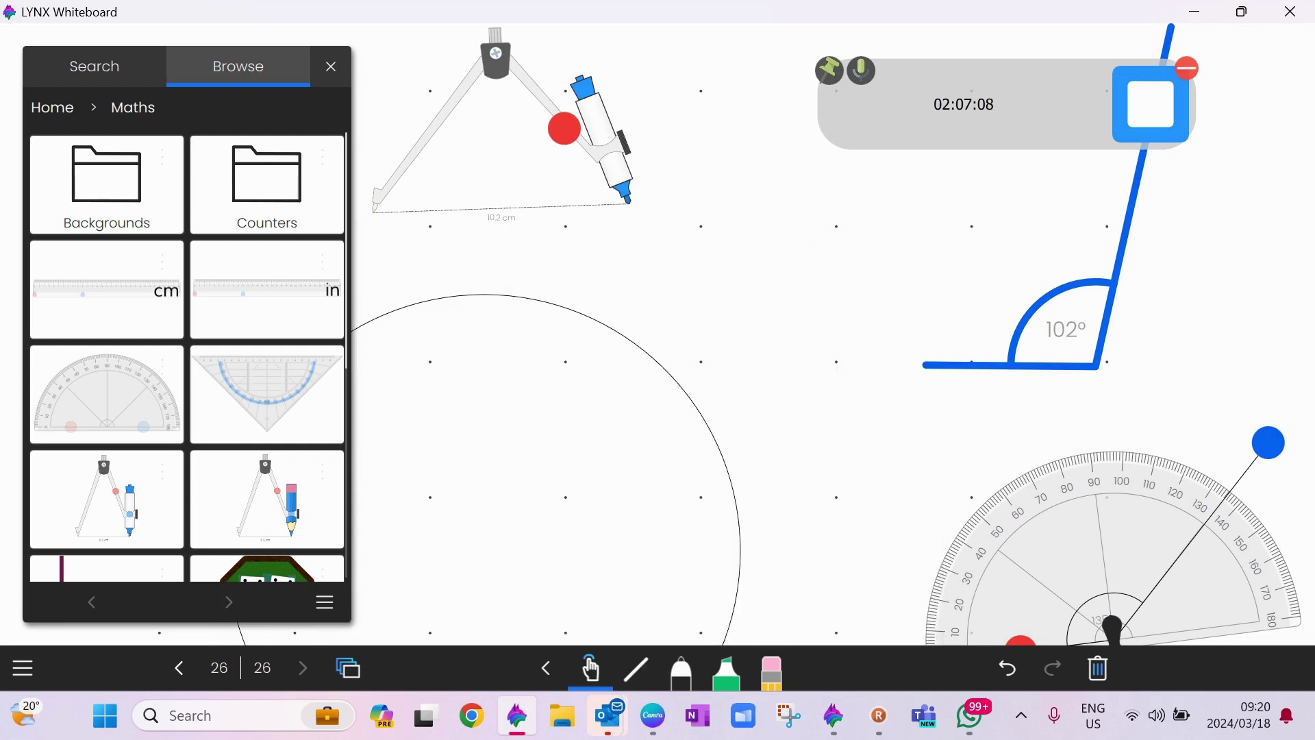
scroll(187, 354, down, 5)
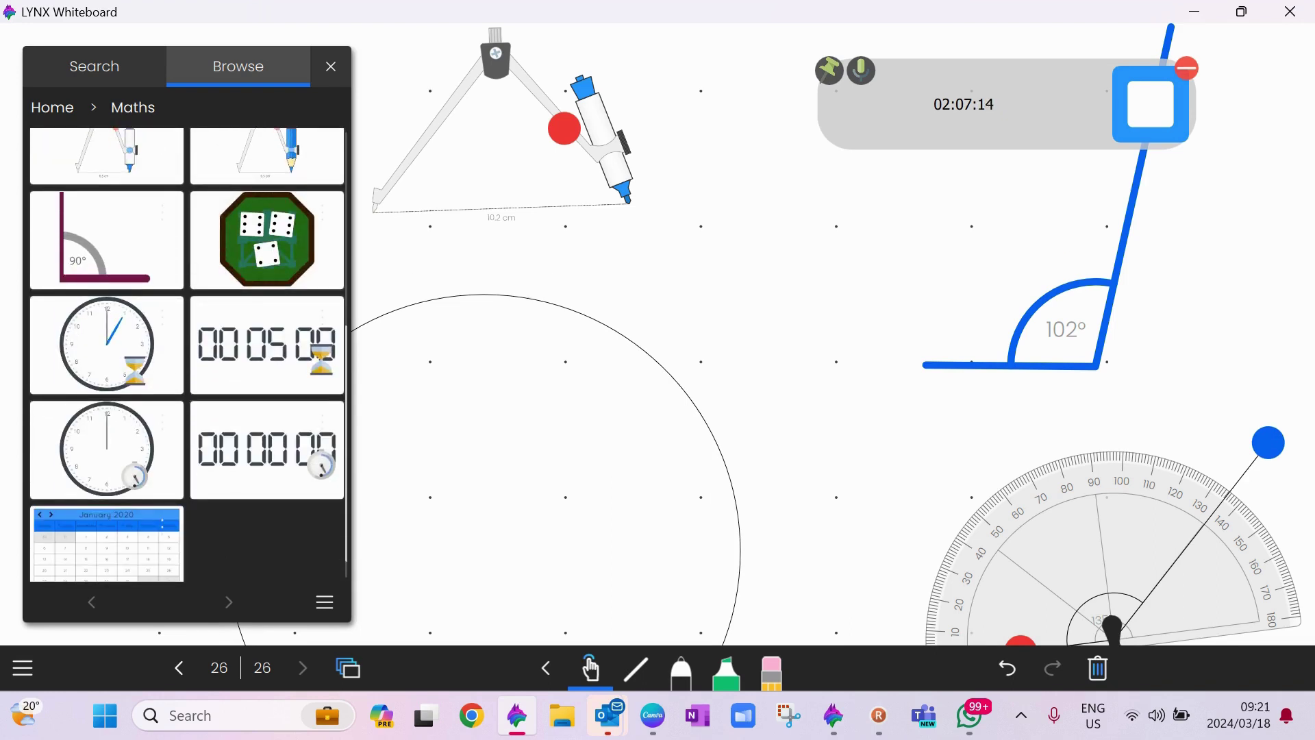
scroll(186, 354, up, 4)
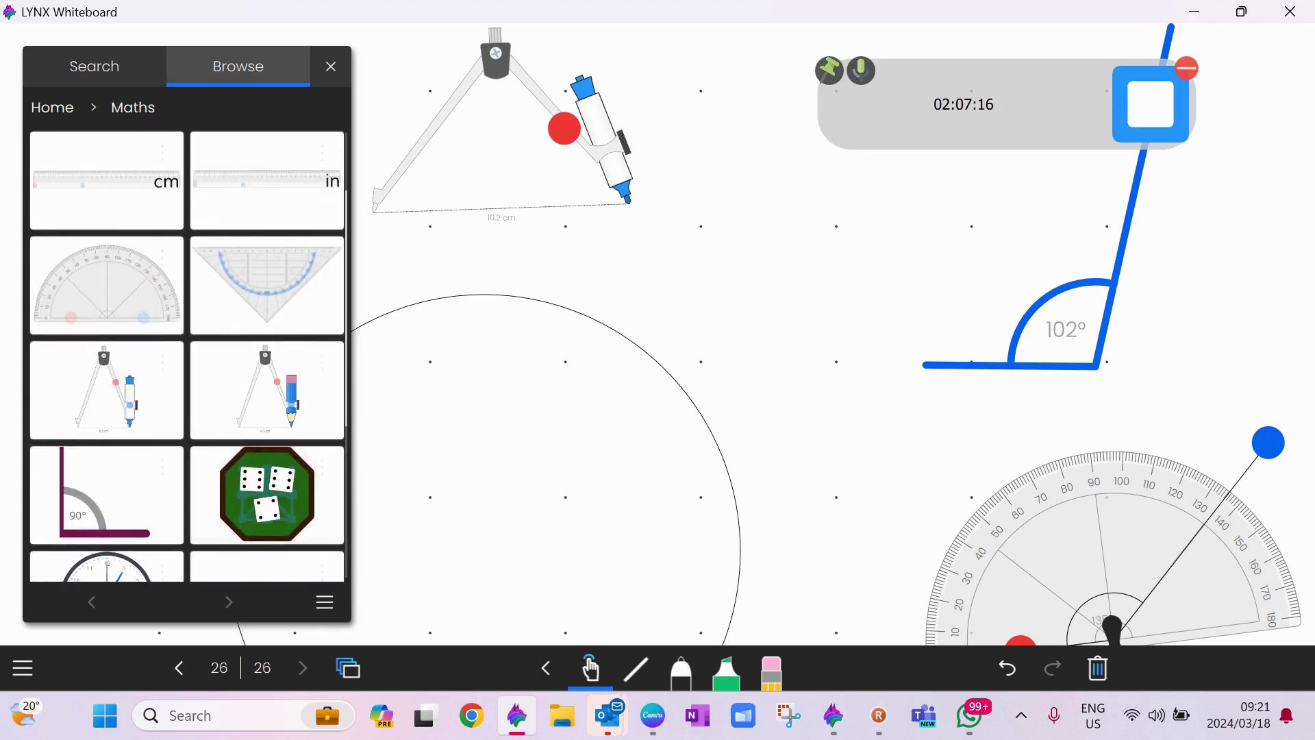
click(330, 66)
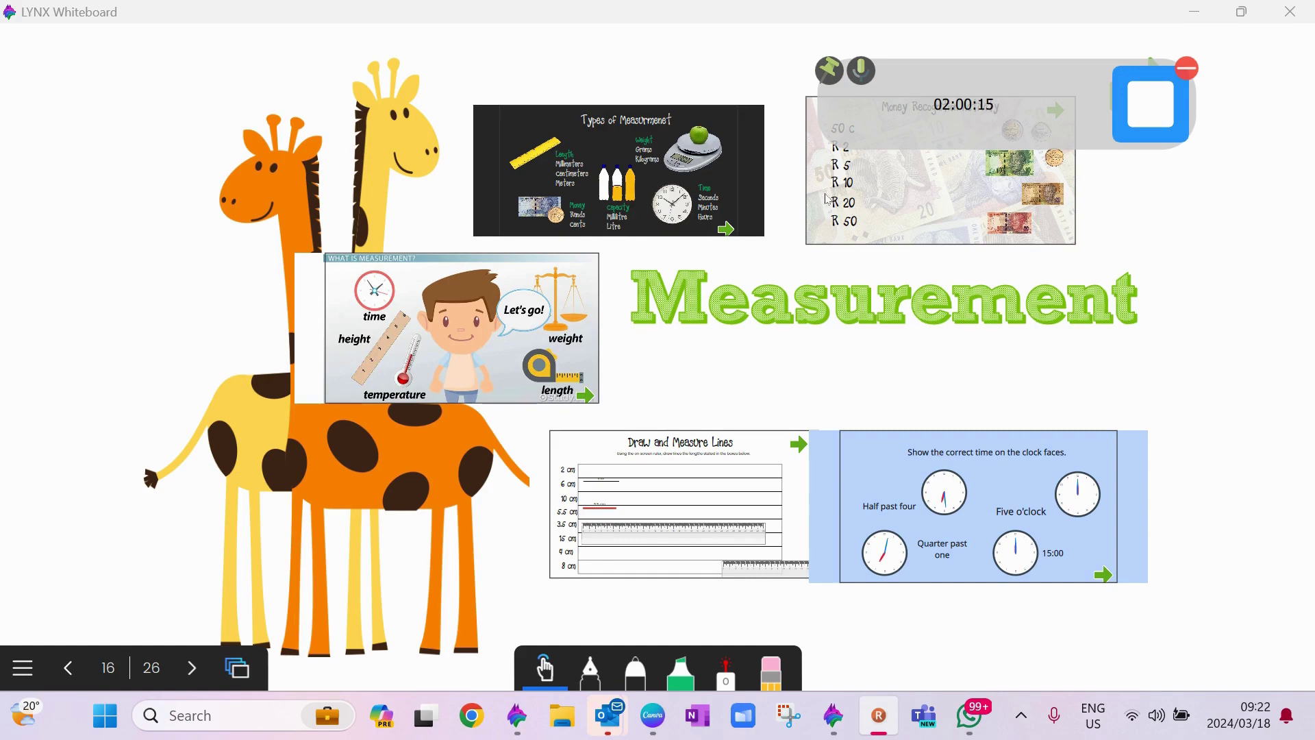
Go from the Measurement page to the Money Recognition Activity page and stop presenting.
click(864, 203)
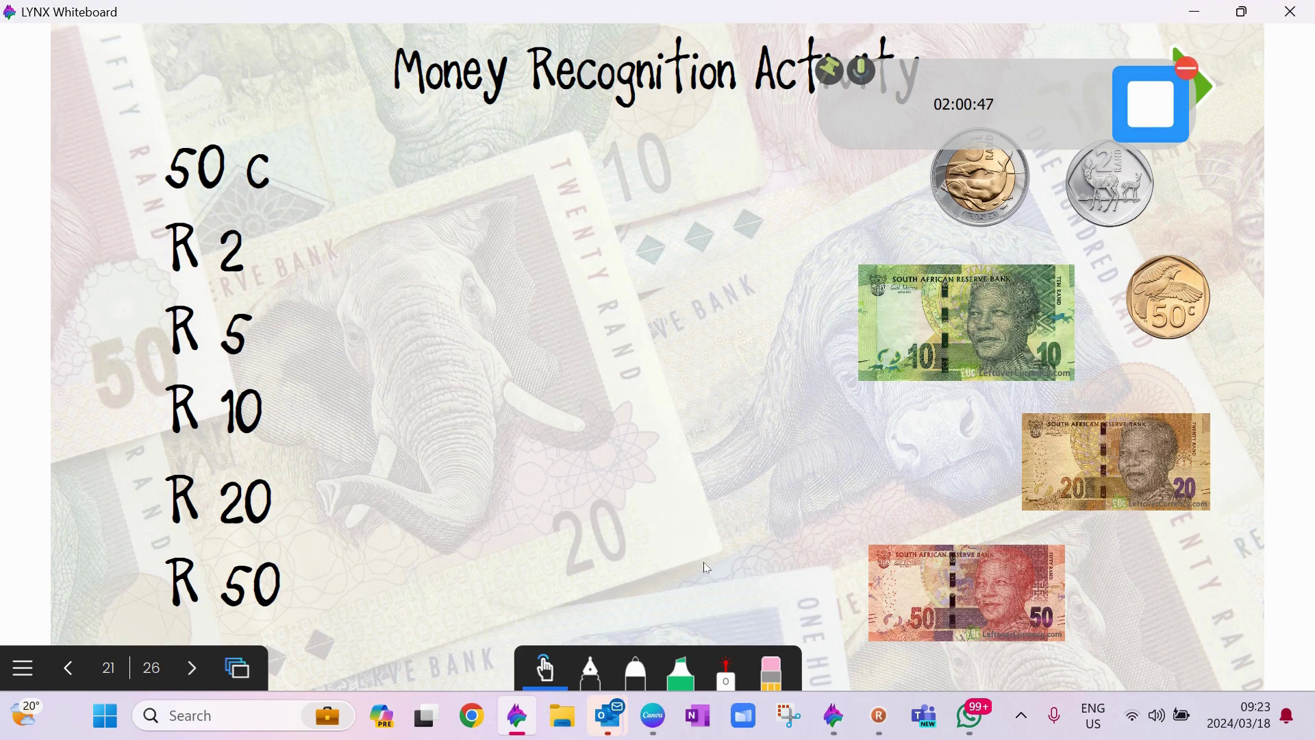
click(22, 668)
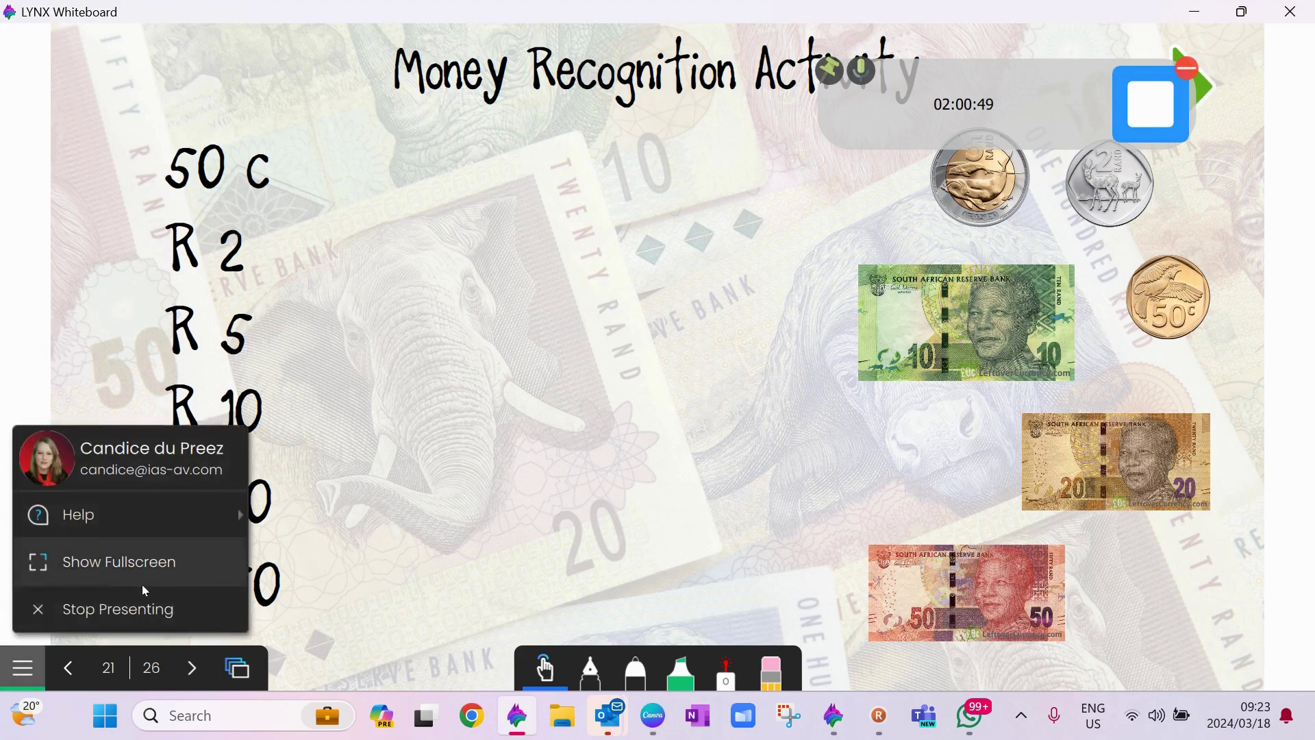
click(141, 611)
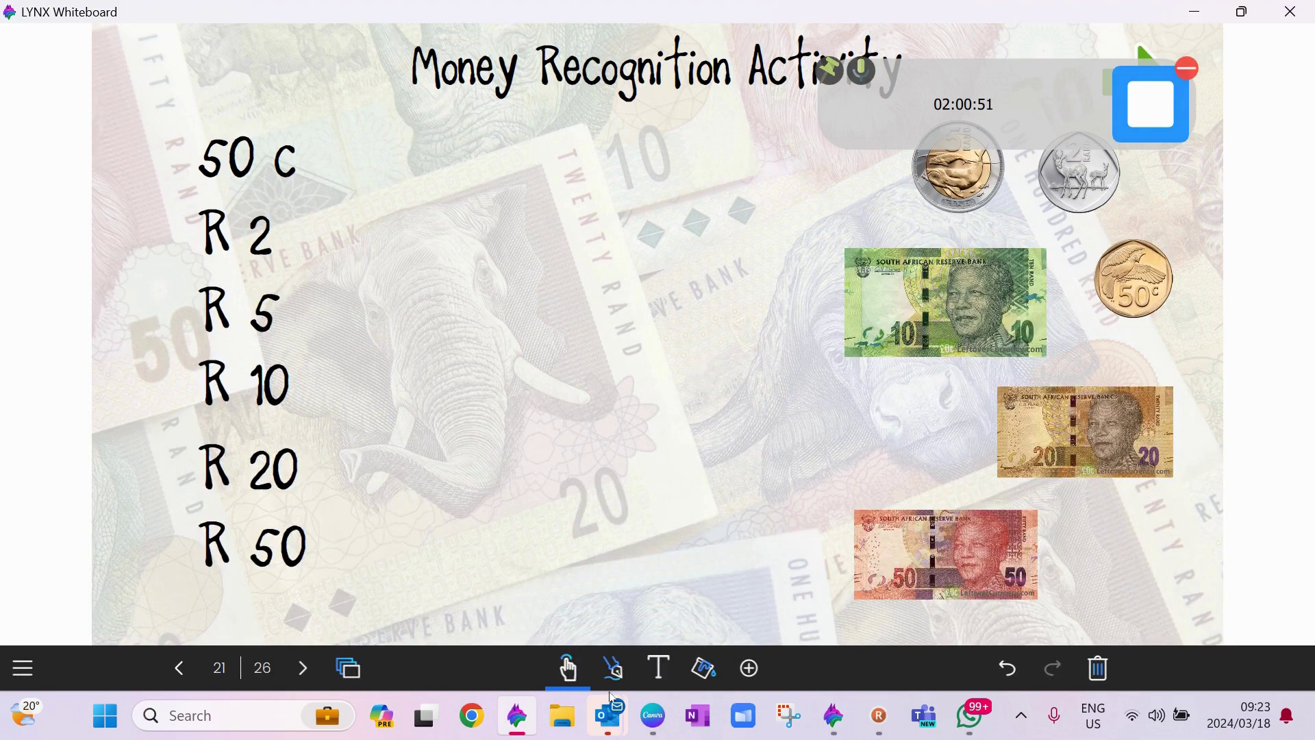
Enter background editing on the Money Recognition Activity page, select the banknote background, and exit background editing.
click(343, 682)
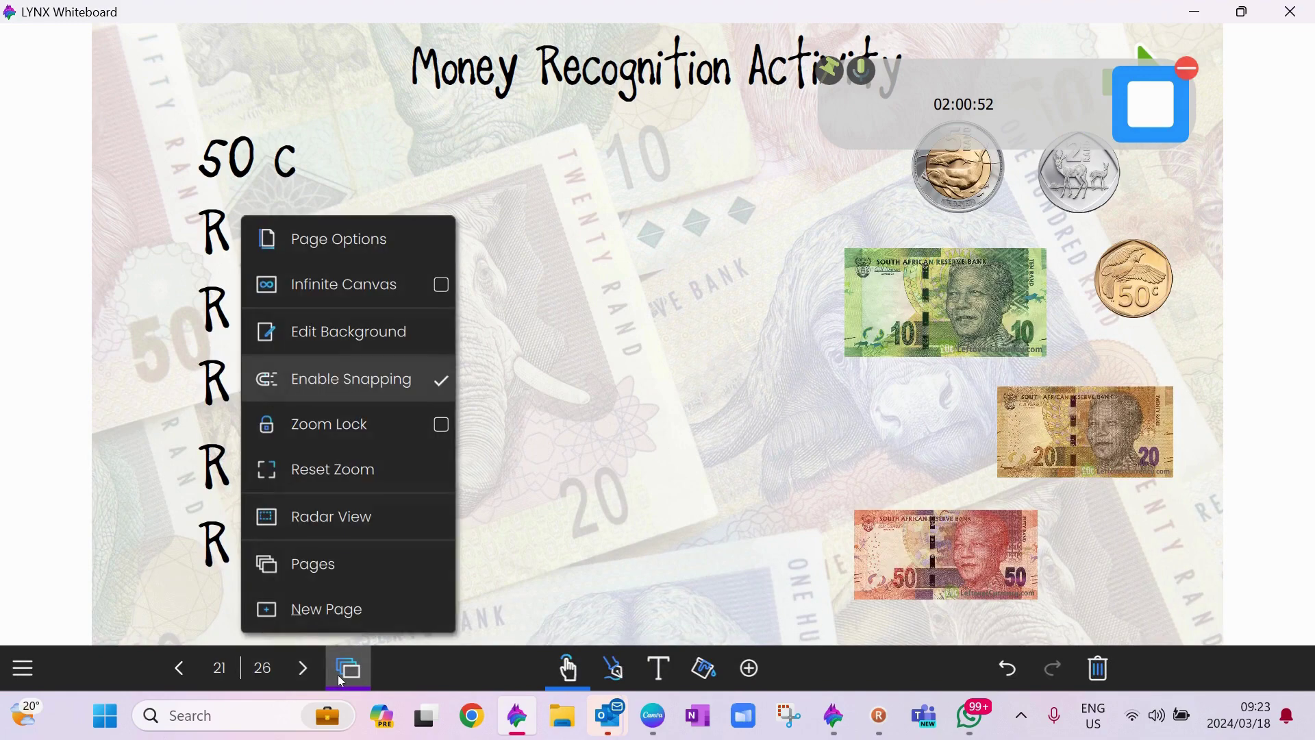
click(336, 338)
click(663, 319)
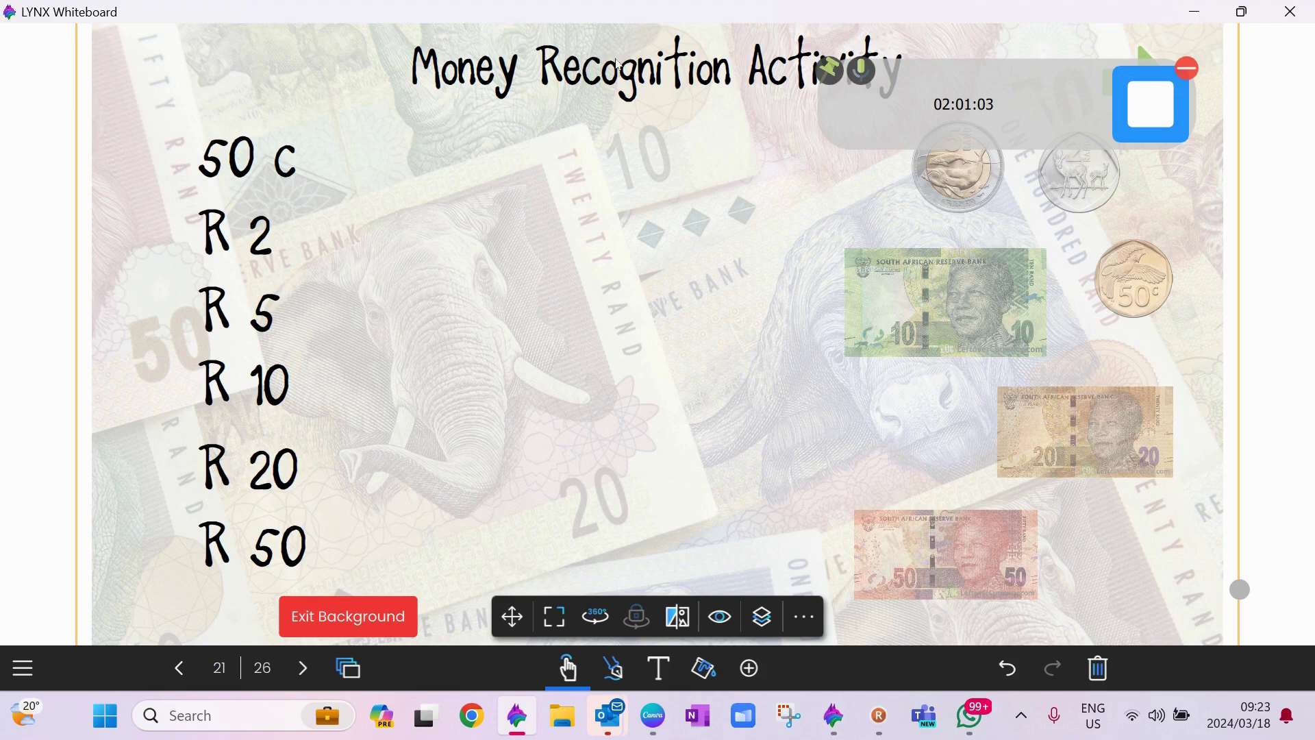
click(372, 629)
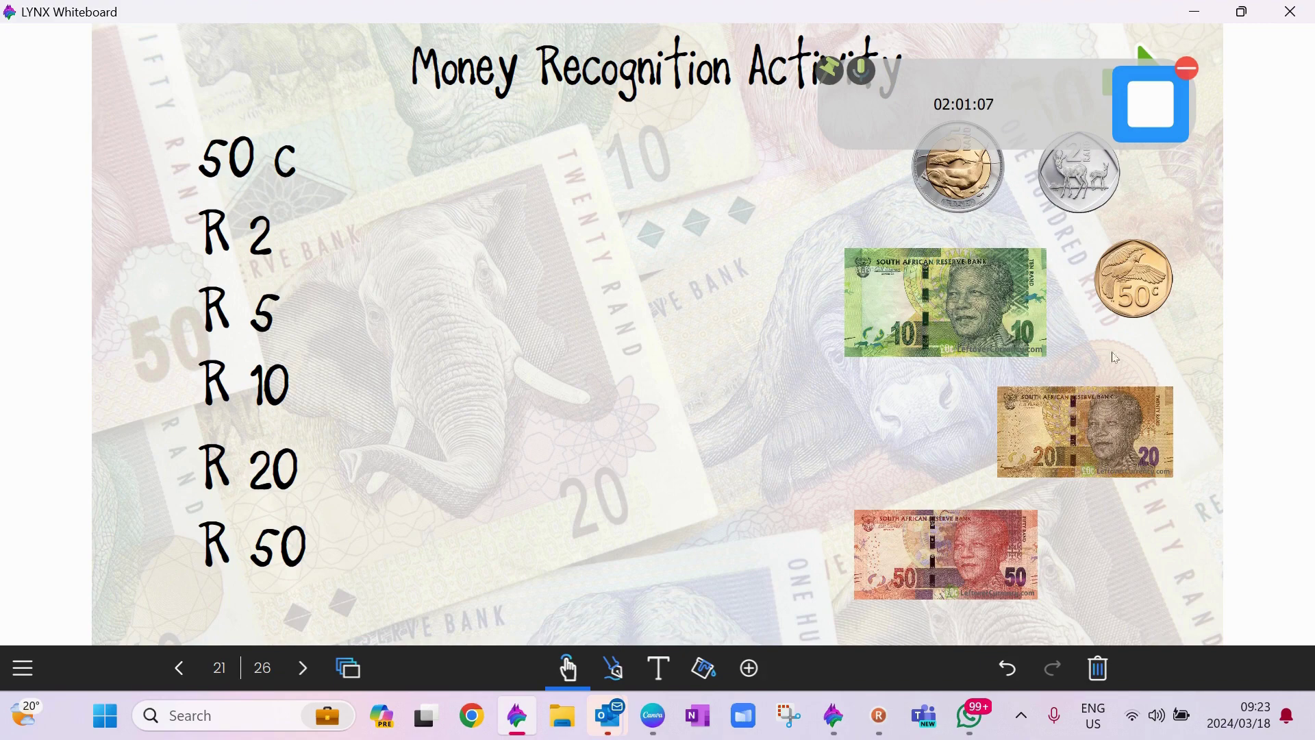
Open the content library, examine the storage locations available for browsing files, and cancel the file browser.
click(765, 668)
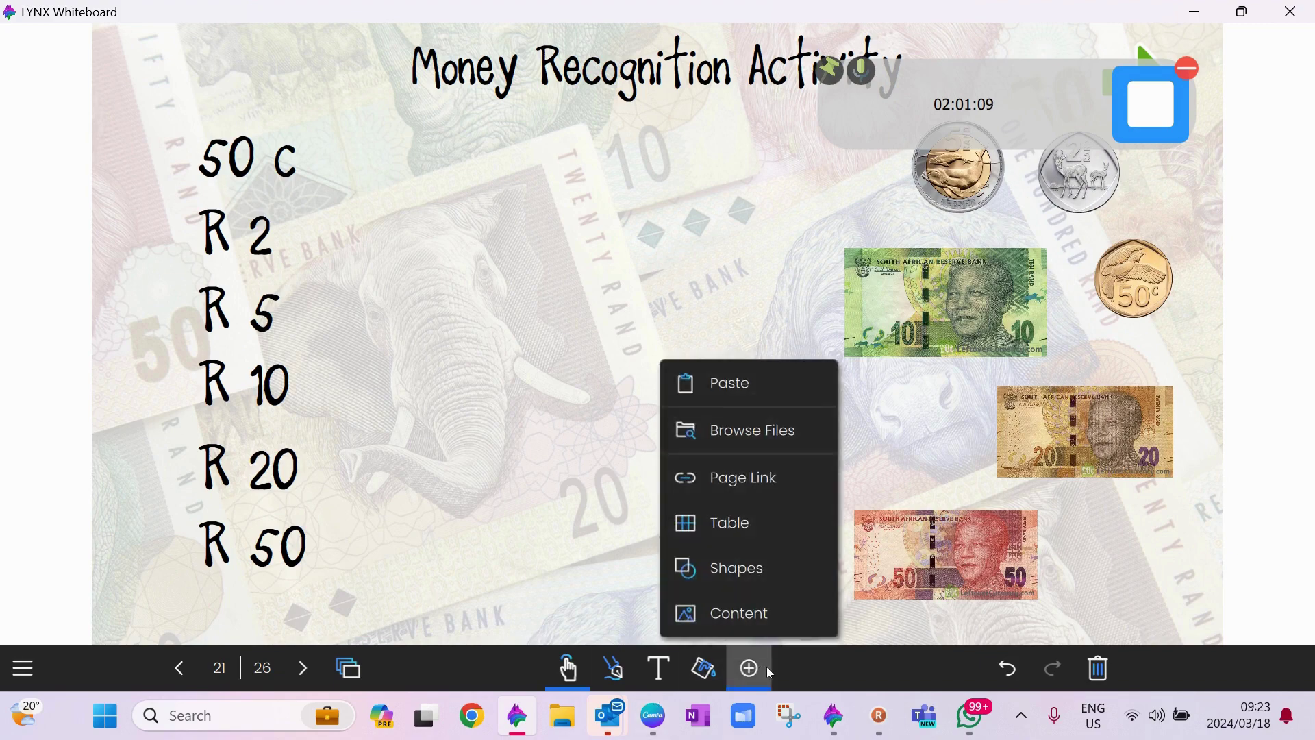
click(723, 611)
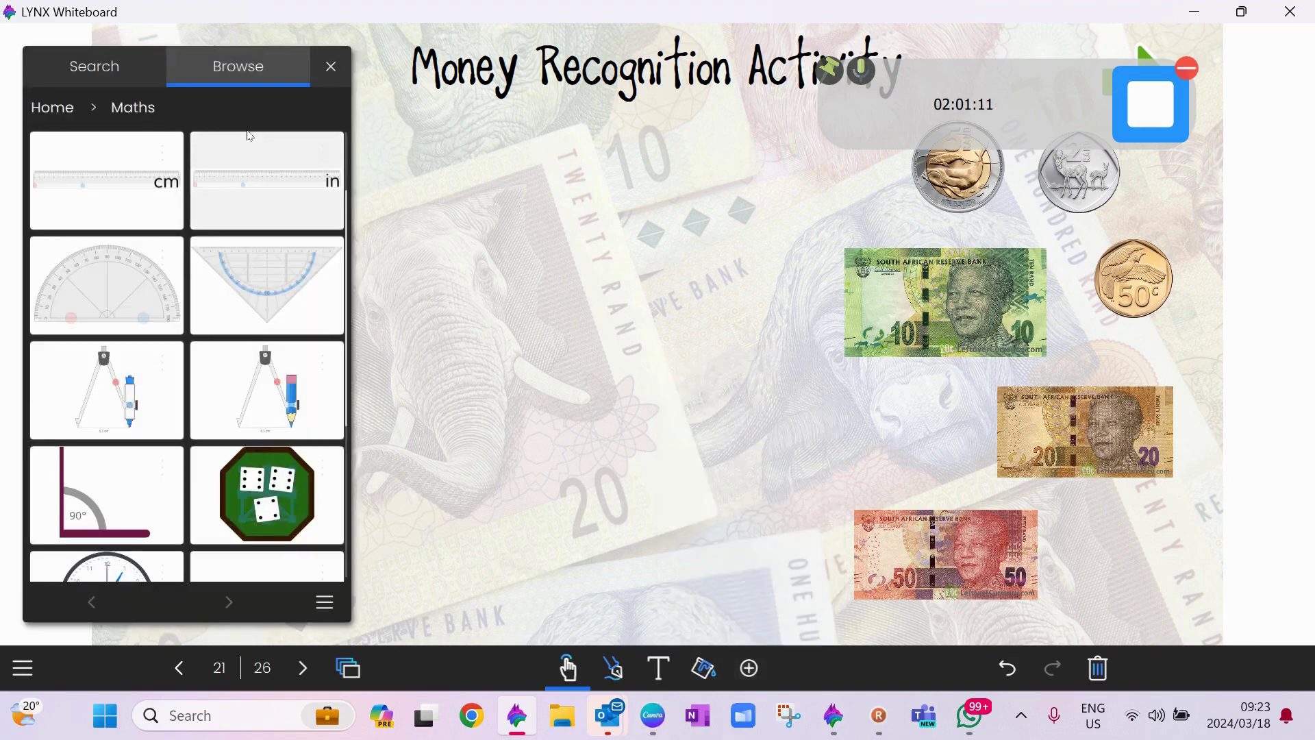
click(321, 607)
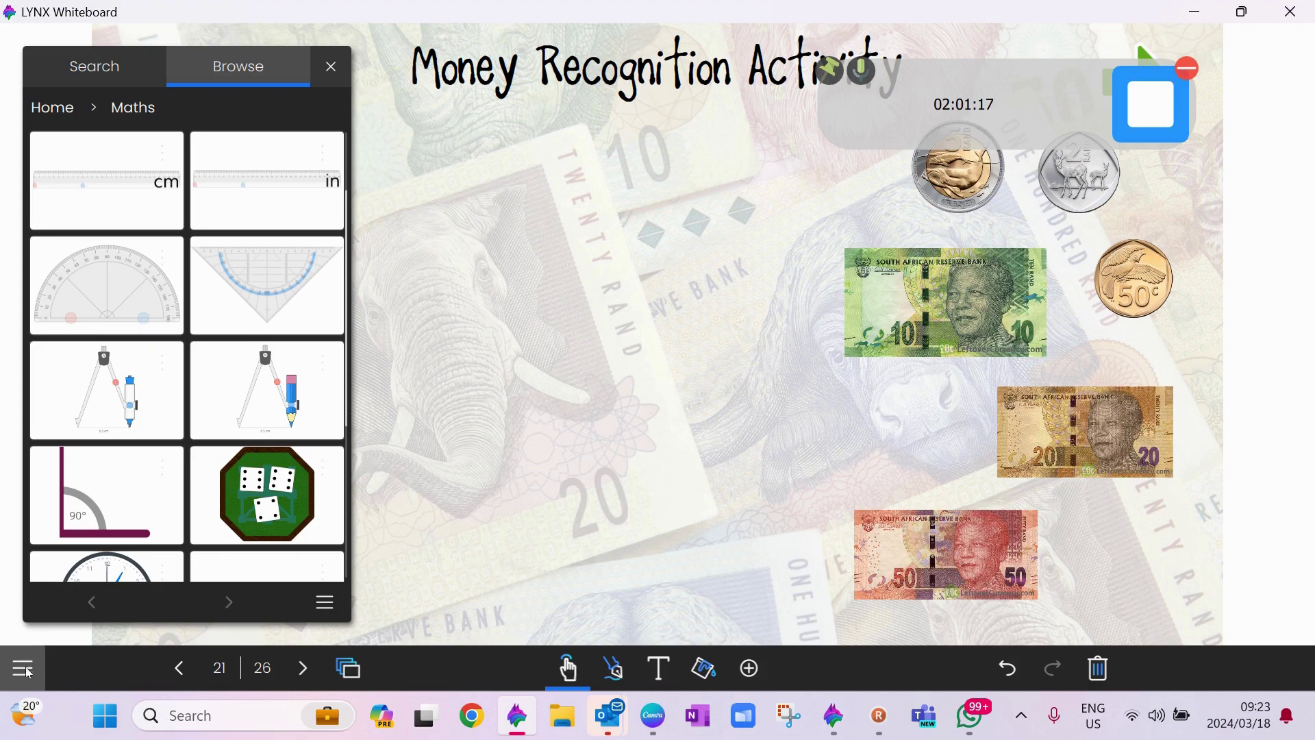
click(312, 609)
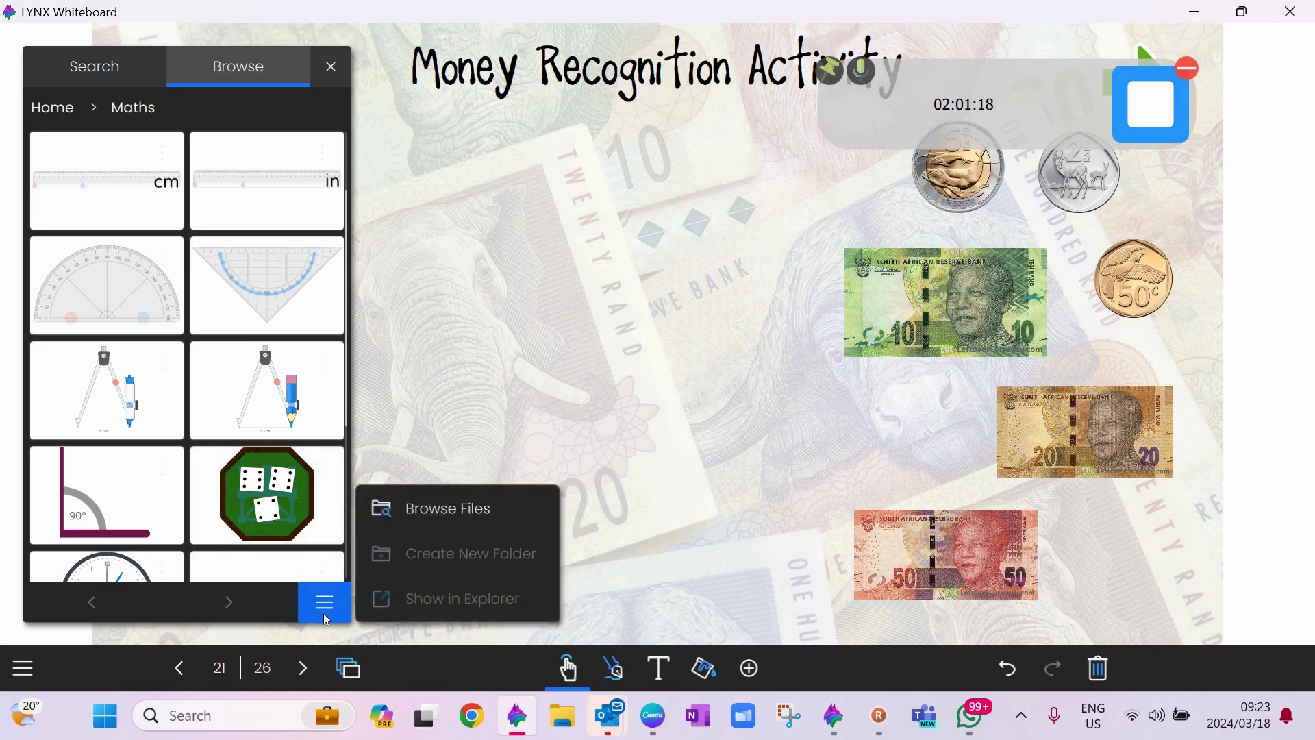
click(481, 510)
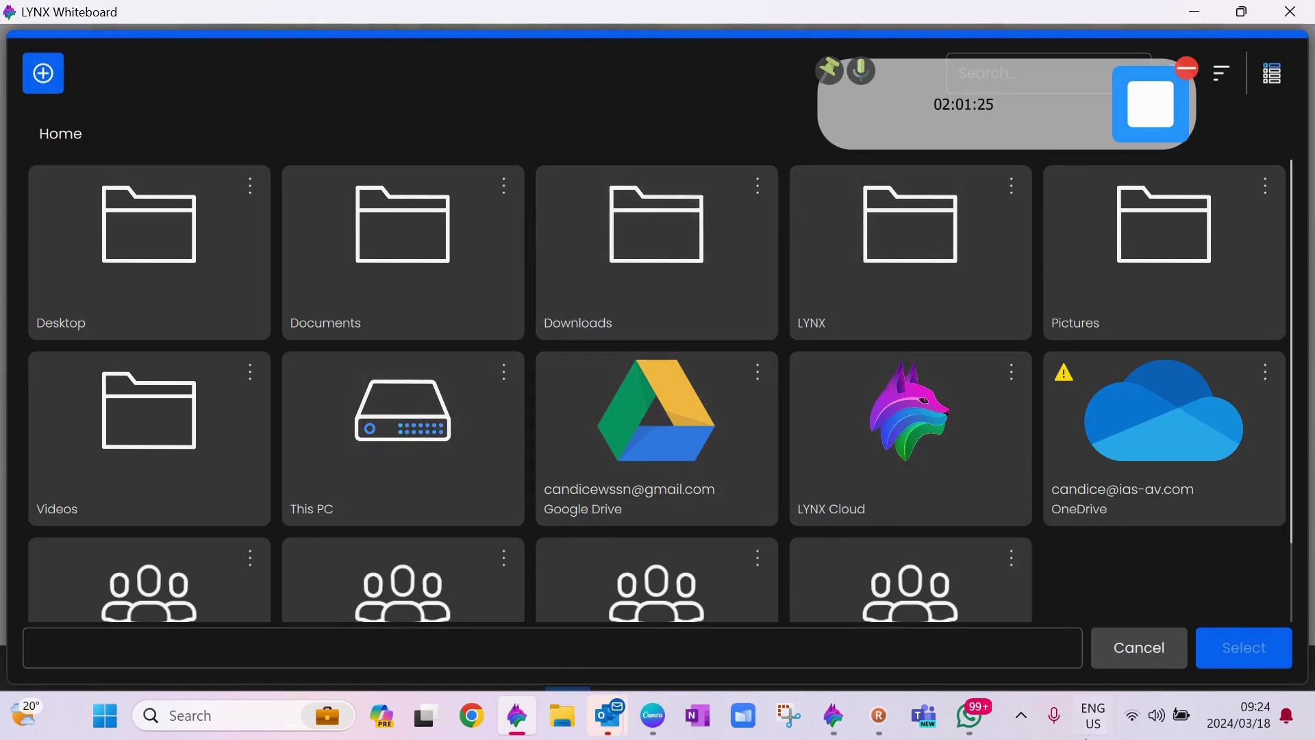
click(1142, 648)
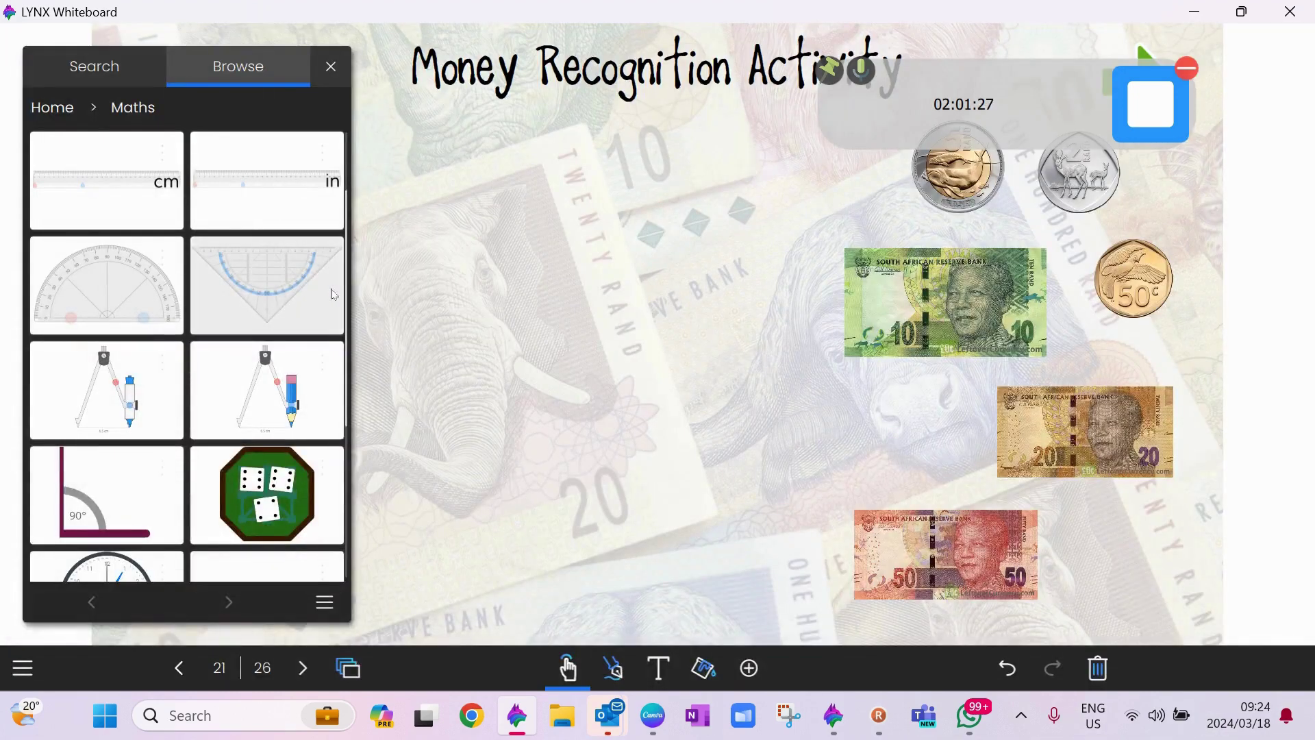
Browse the content library from Home to the LYNX > Content > South Africia > SA Currency folder.
scroll(344, 295, down, 5)
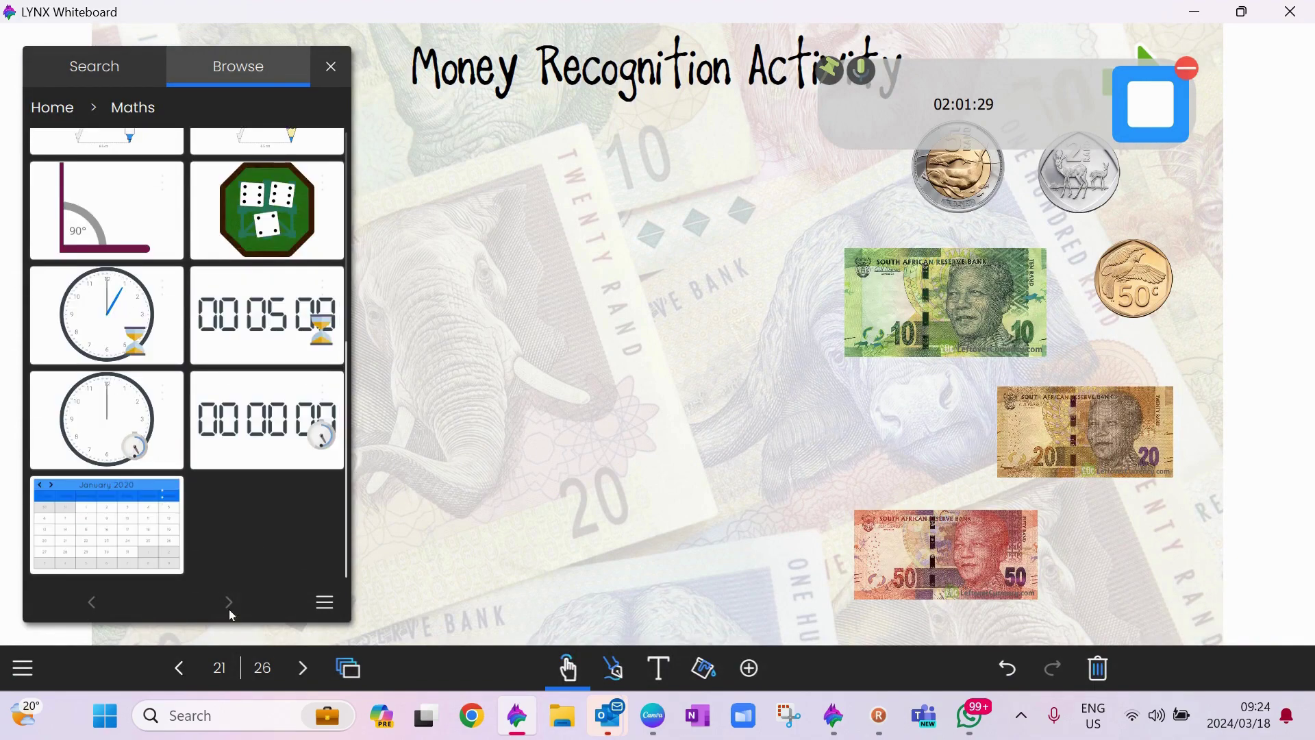
click(58, 109)
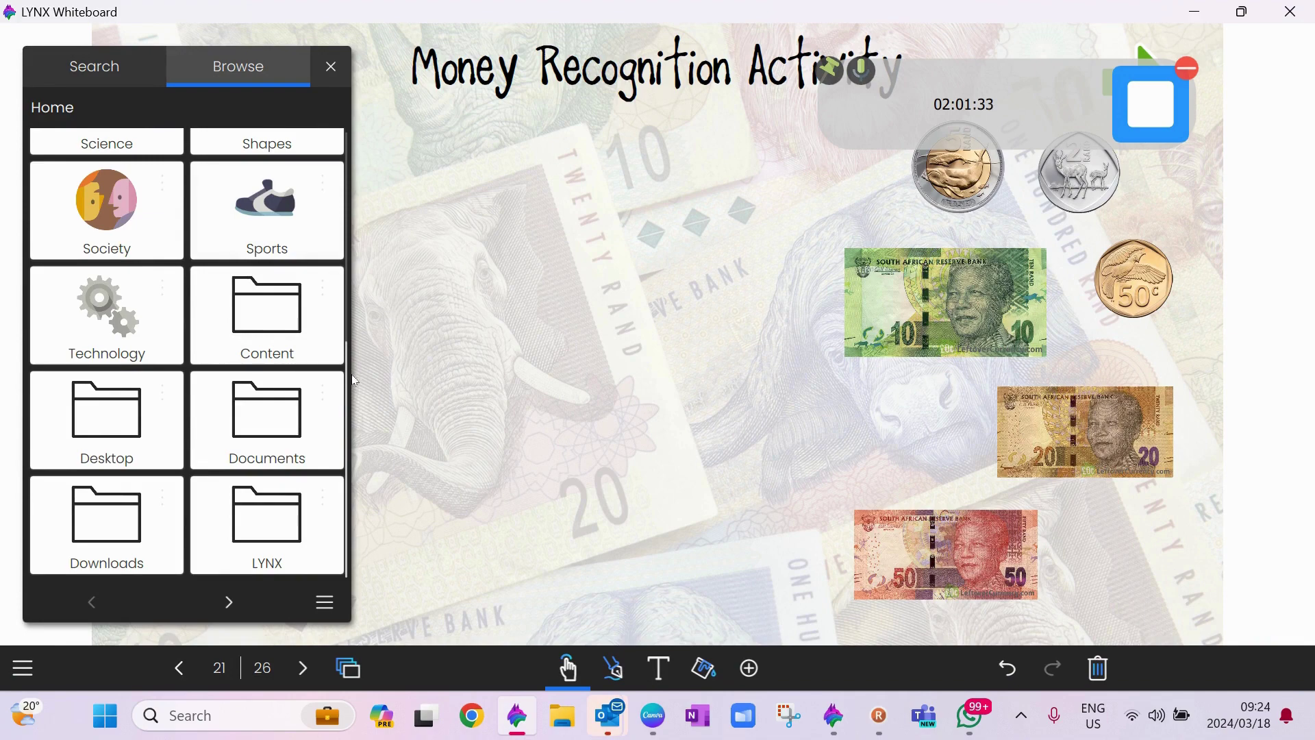
click(231, 590)
click(101, 173)
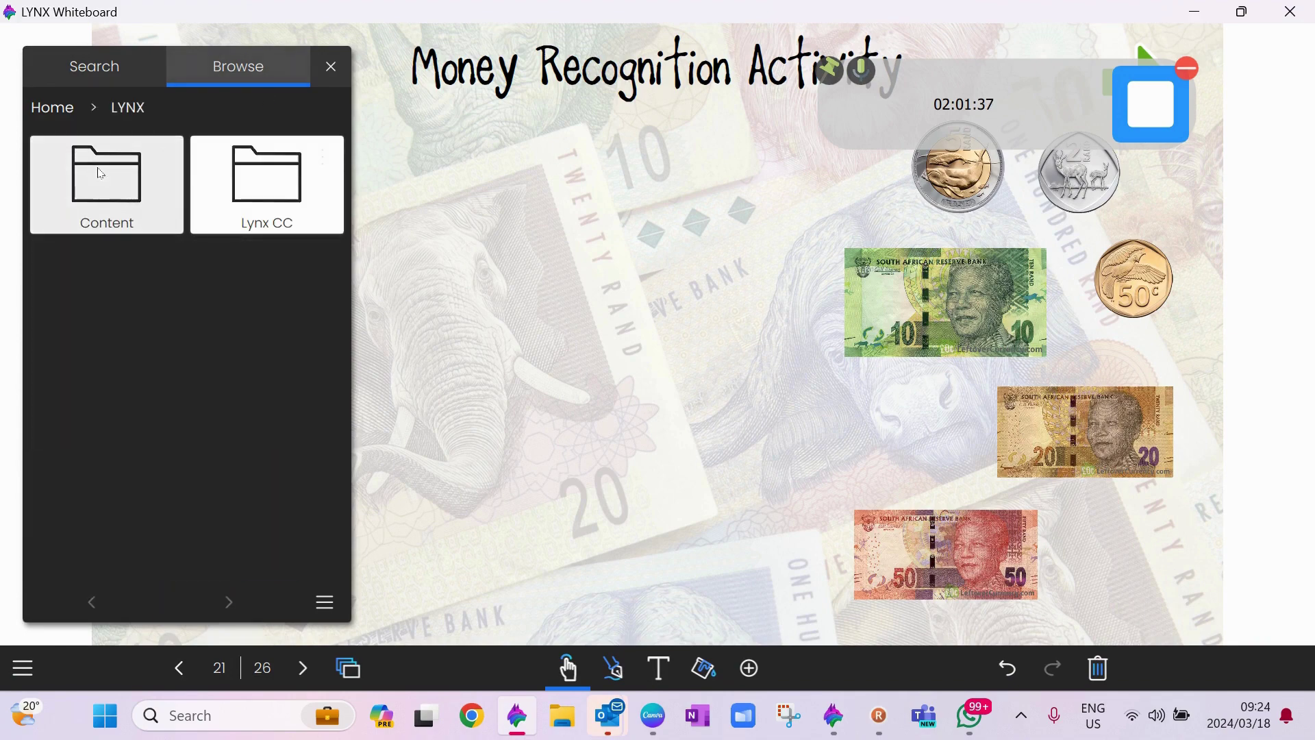
click(101, 172)
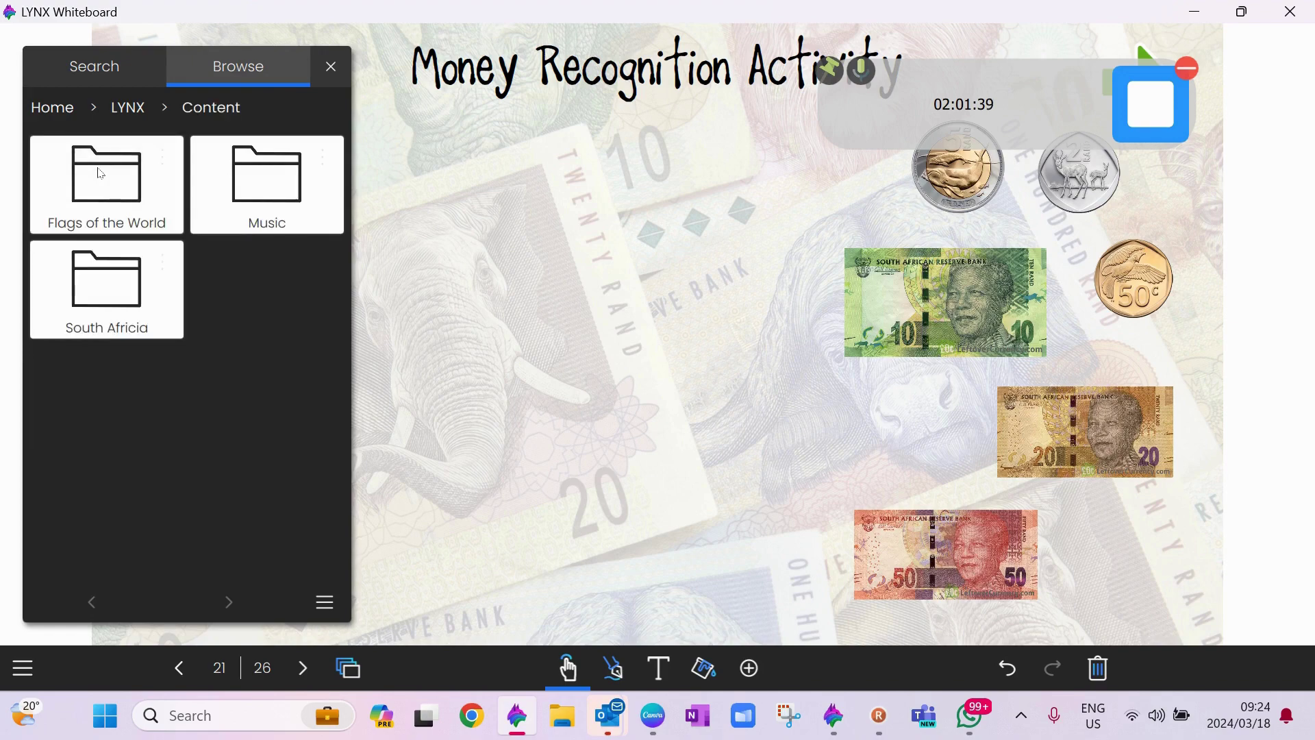
click(94, 308)
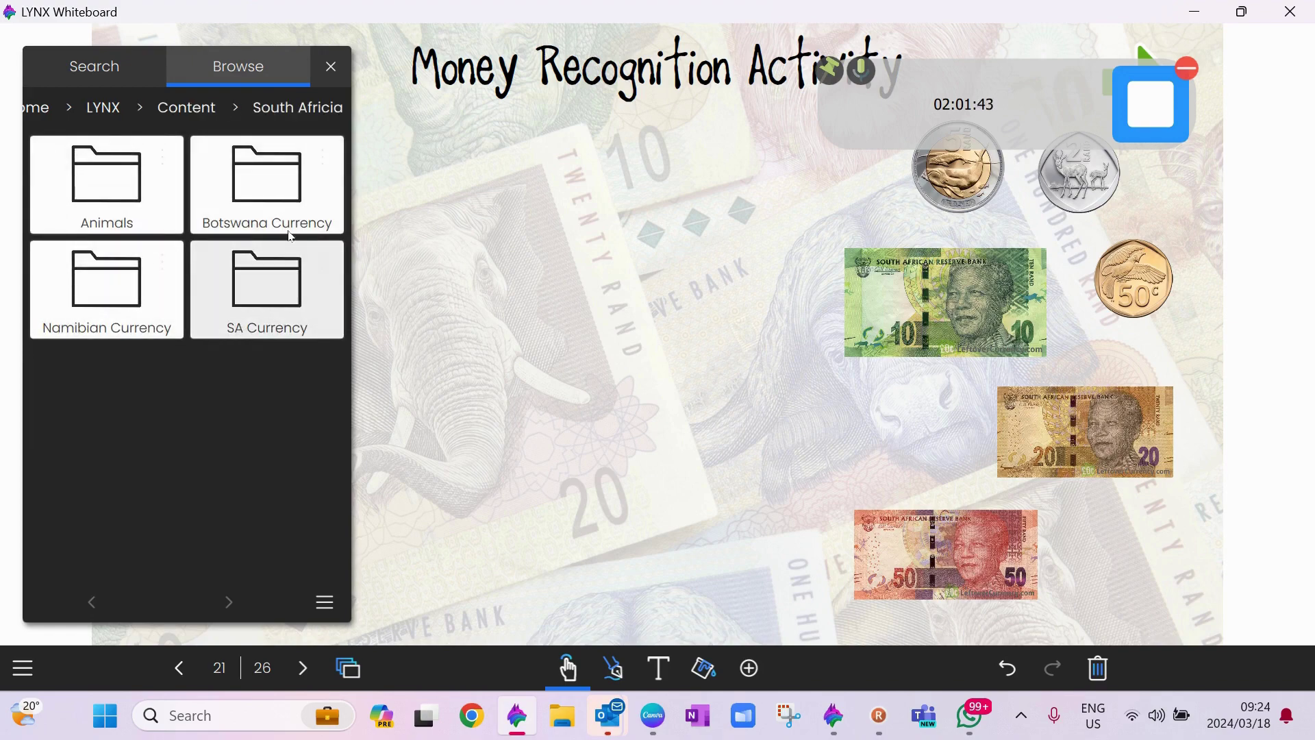
click(236, 327)
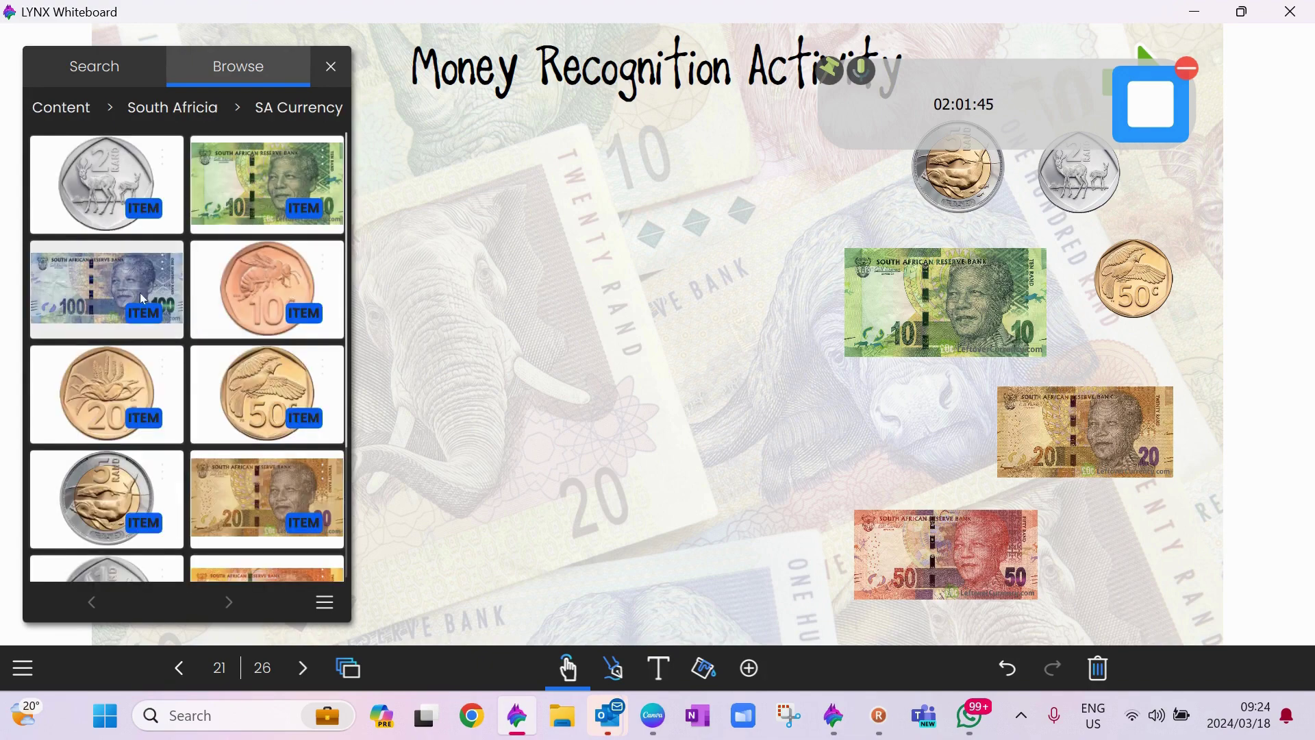
Add the R100 banknote to the page, shrink it to match the other notes, and place it beside the R20 note.
drag(137, 295, 795, 425)
drag(935, 505, 815, 437)
drag(767, 385, 902, 433)
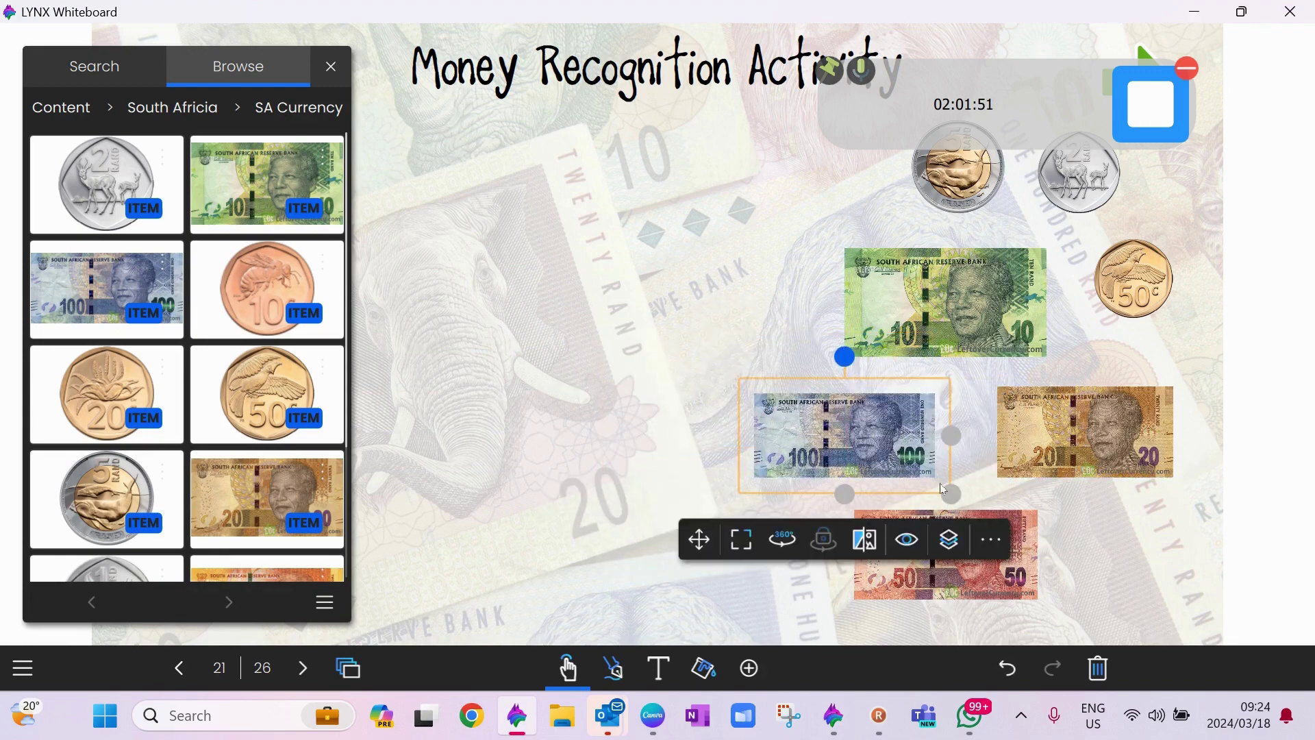
Make the R100 note editable while presenting, close the content library and deselect the note.
click(992, 542)
click(1104, 510)
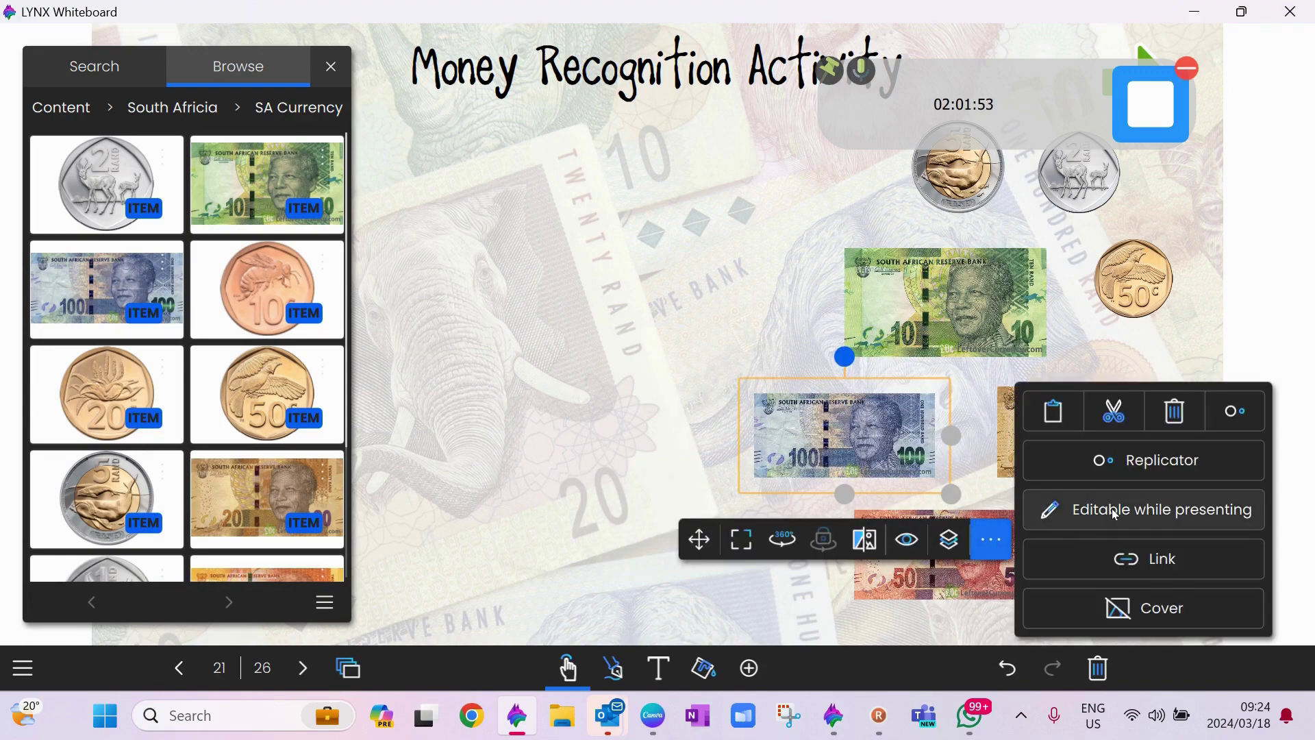
click(331, 65)
click(434, 247)
Start presenting and match the R10 note and the R5 coin to their labels by moving them beside R 10 and R 5.
click(21, 667)
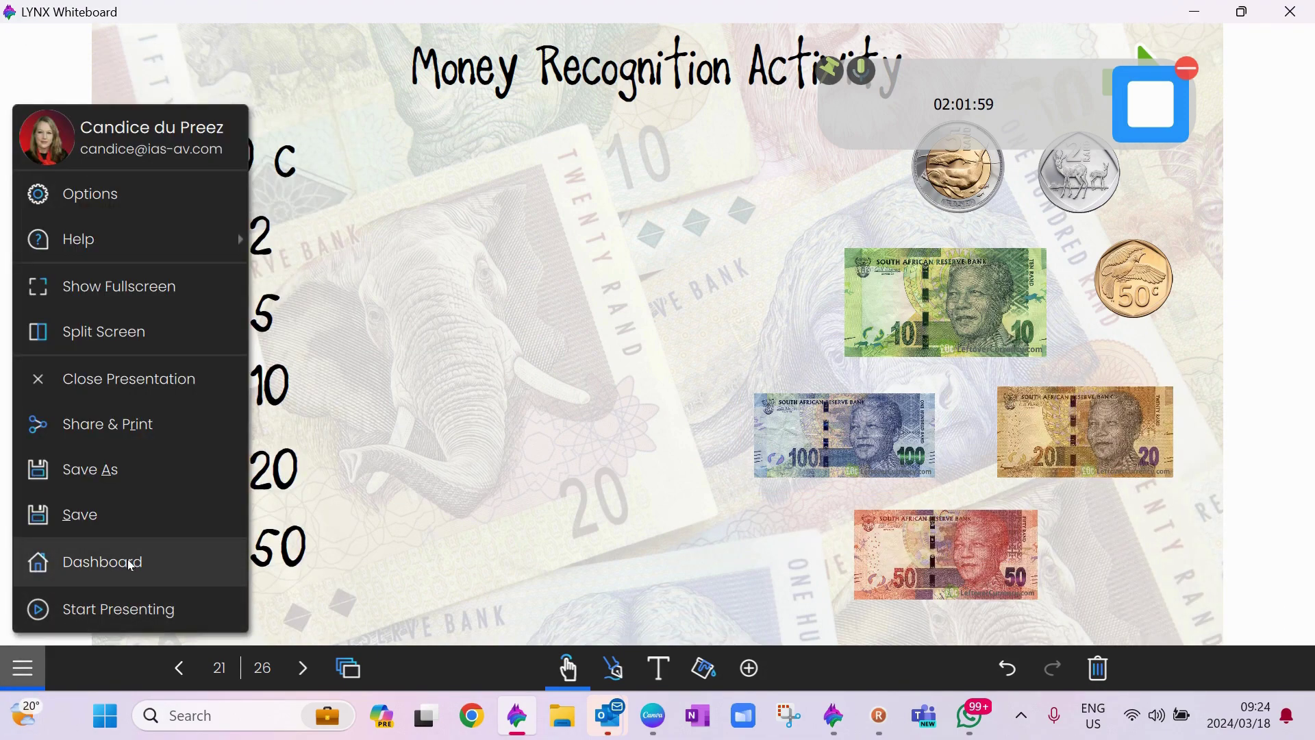
click(129, 618)
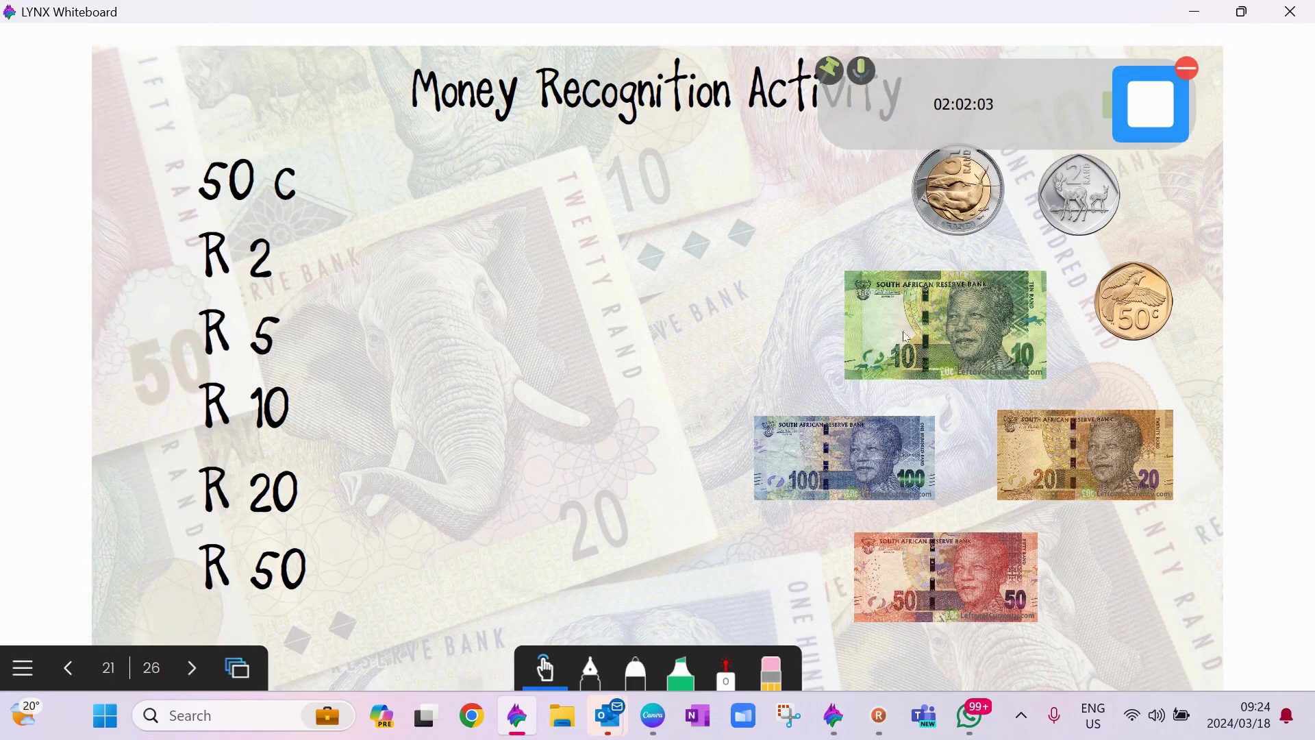
drag(925, 342, 396, 416)
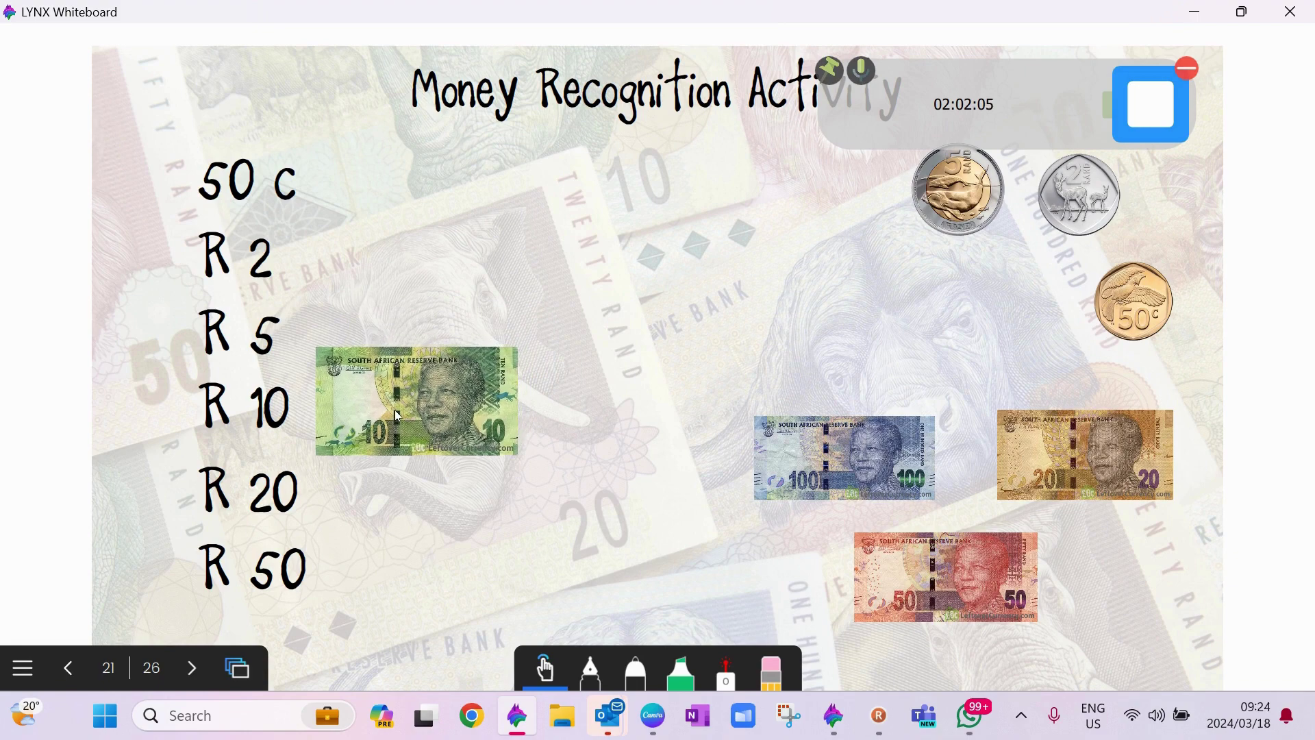
drag(959, 209, 378, 337)
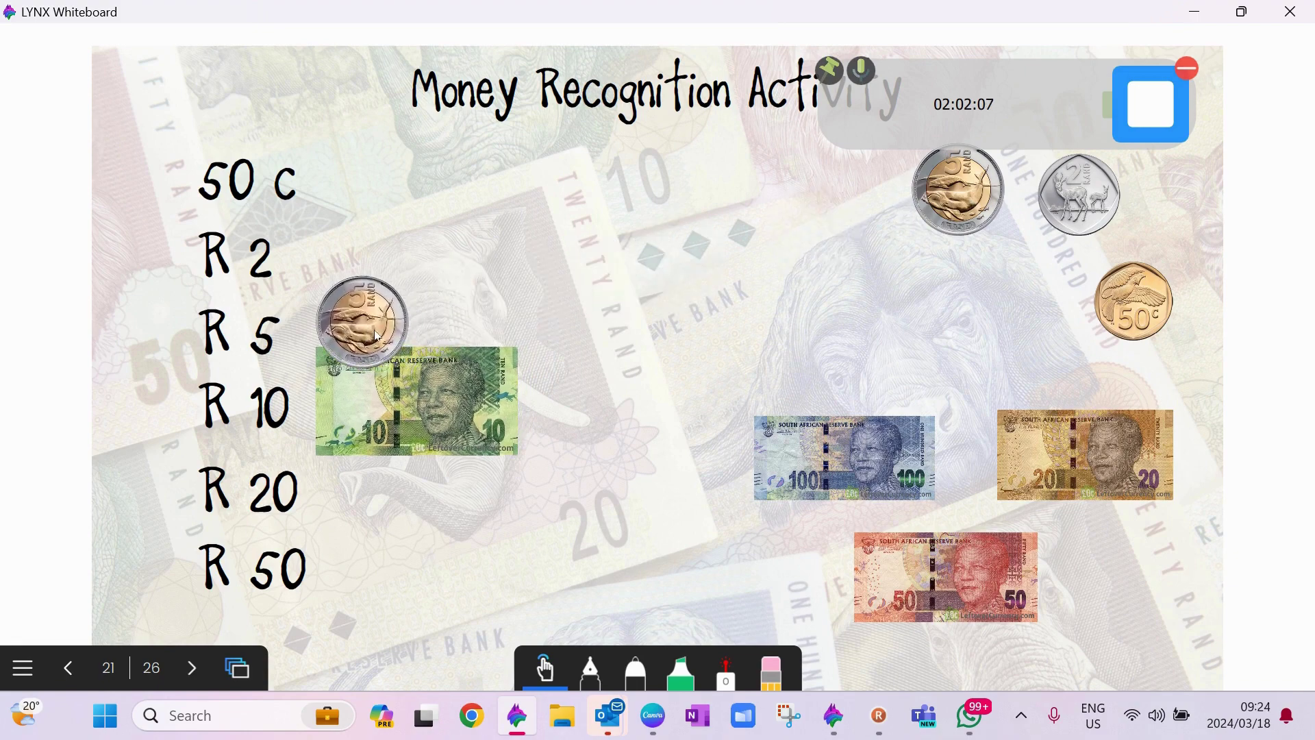
Go to the Draw and Measure Lines page and stop presenting without keeping the changes made while presenting.
click(192, 669)
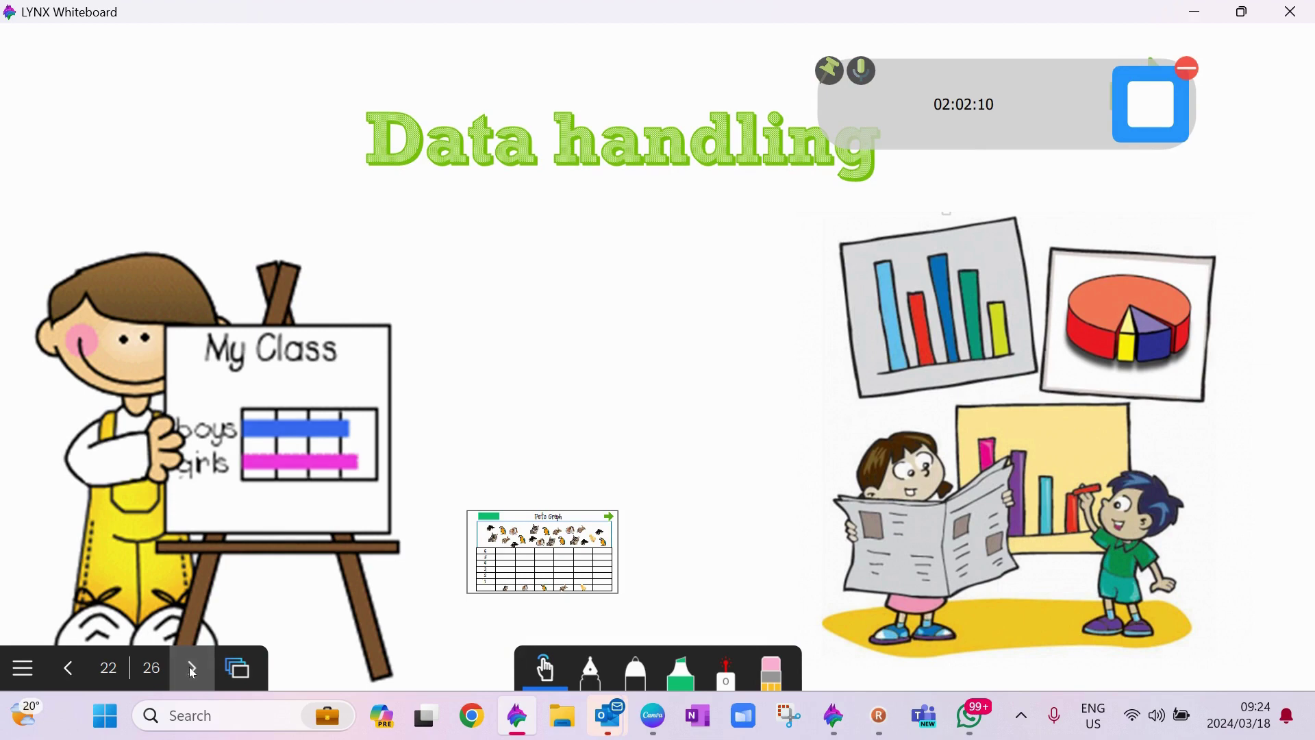
click(69, 669)
click(68, 669)
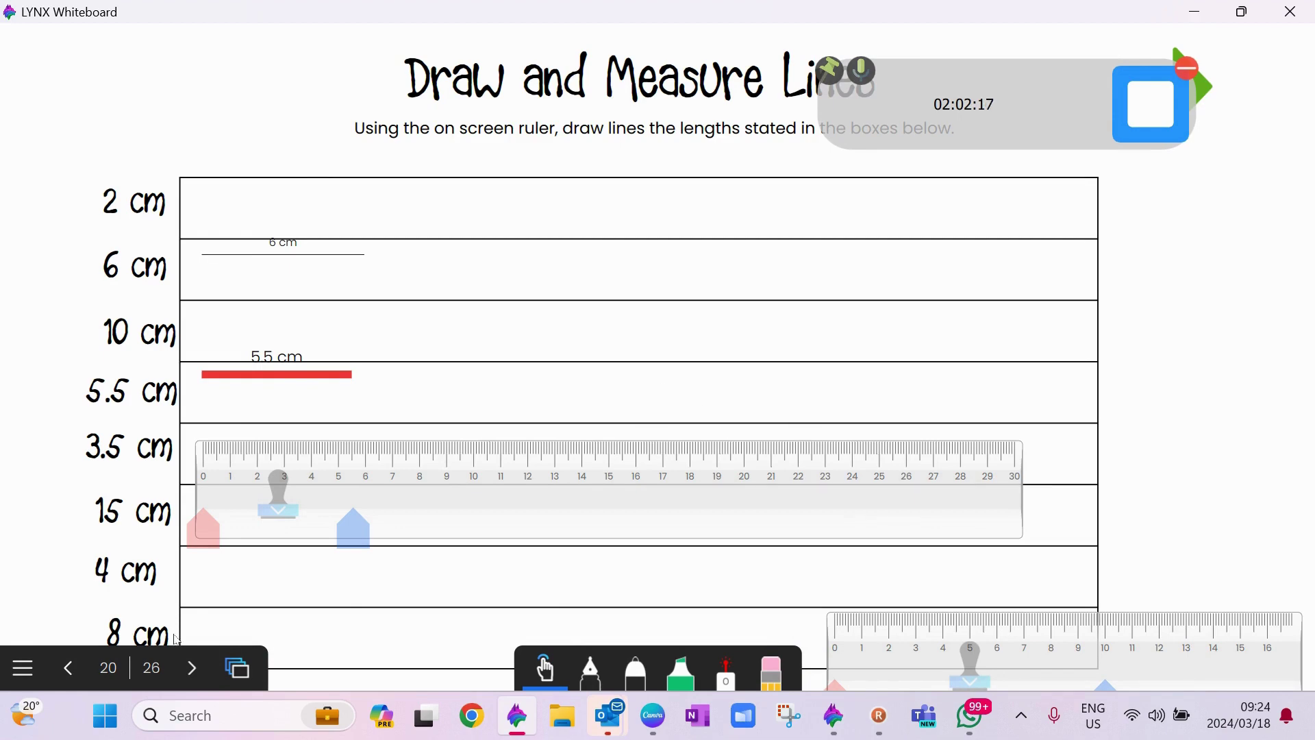
click(23, 668)
click(117, 604)
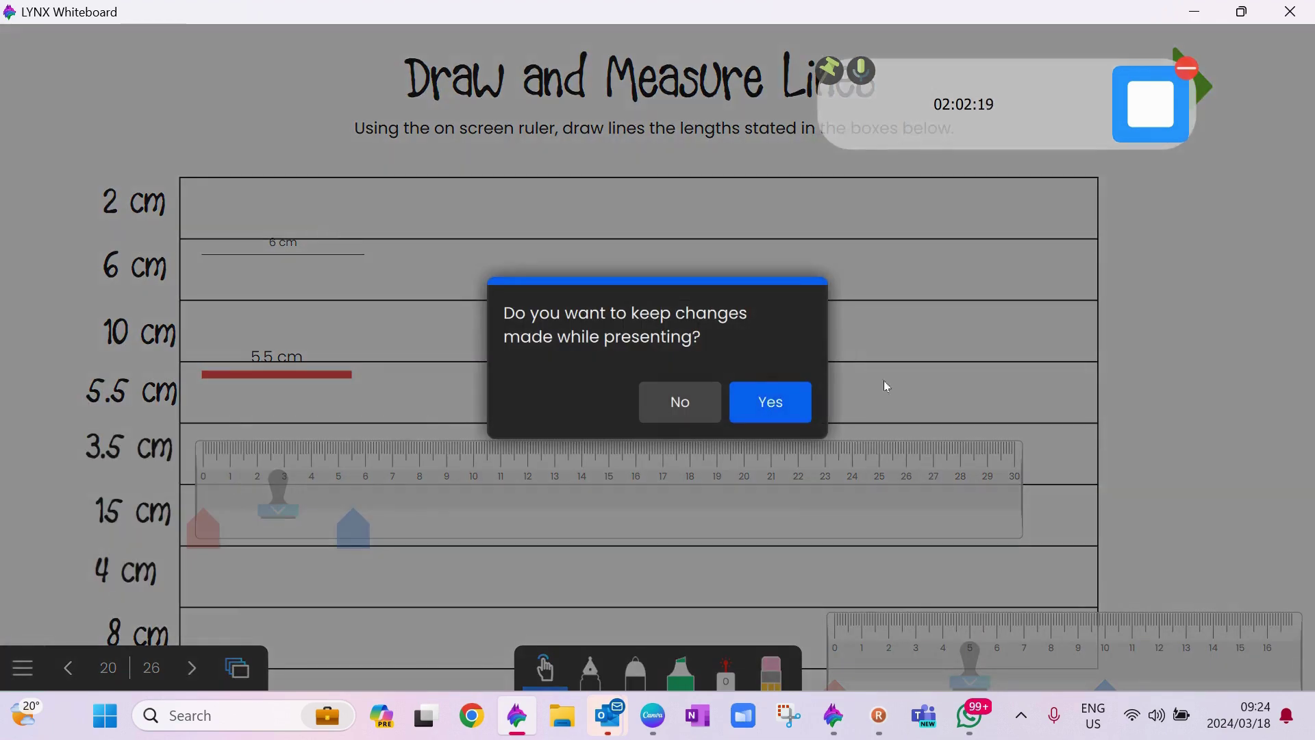
click(698, 400)
Replace the long ruler over the 3.5 cm and 15 cm rows with a new centimetre ruler from the Maths content.
click(595, 461)
key(Delete)
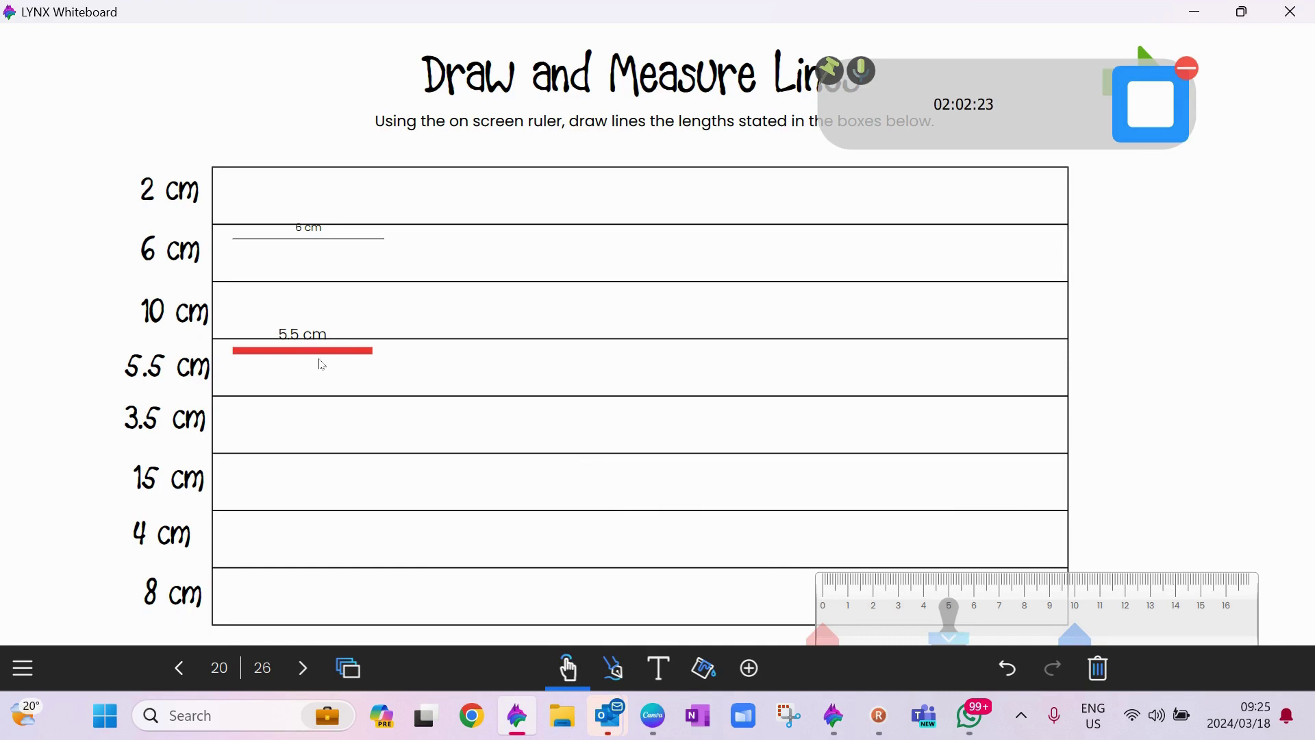
click(750, 668)
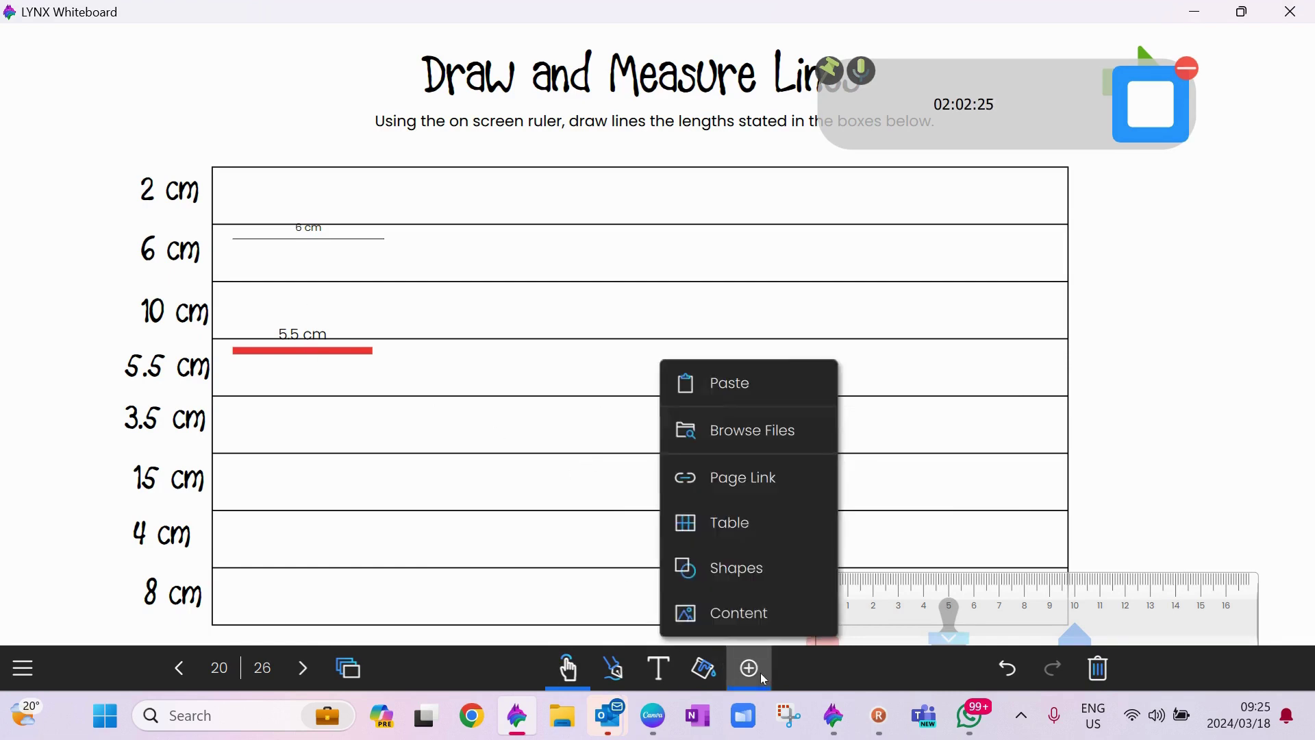
click(759, 618)
click(68, 107)
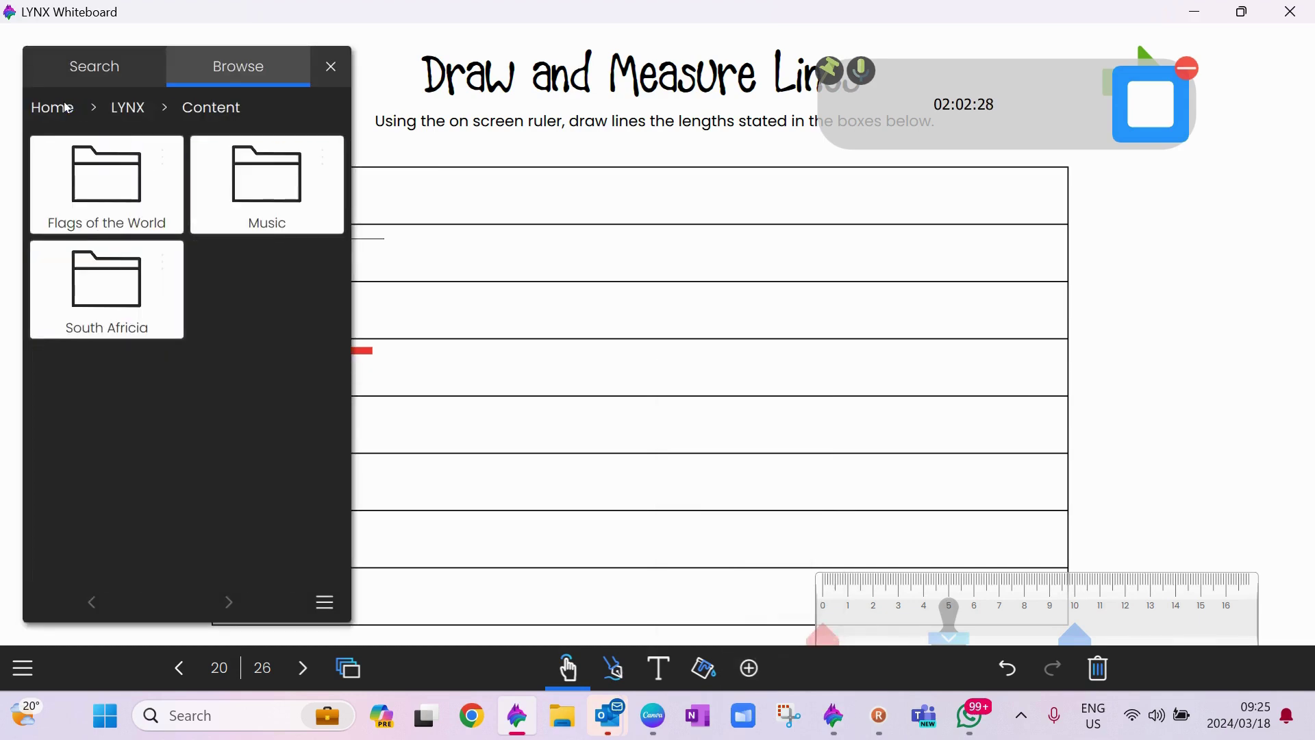
click(111, 68)
click(238, 66)
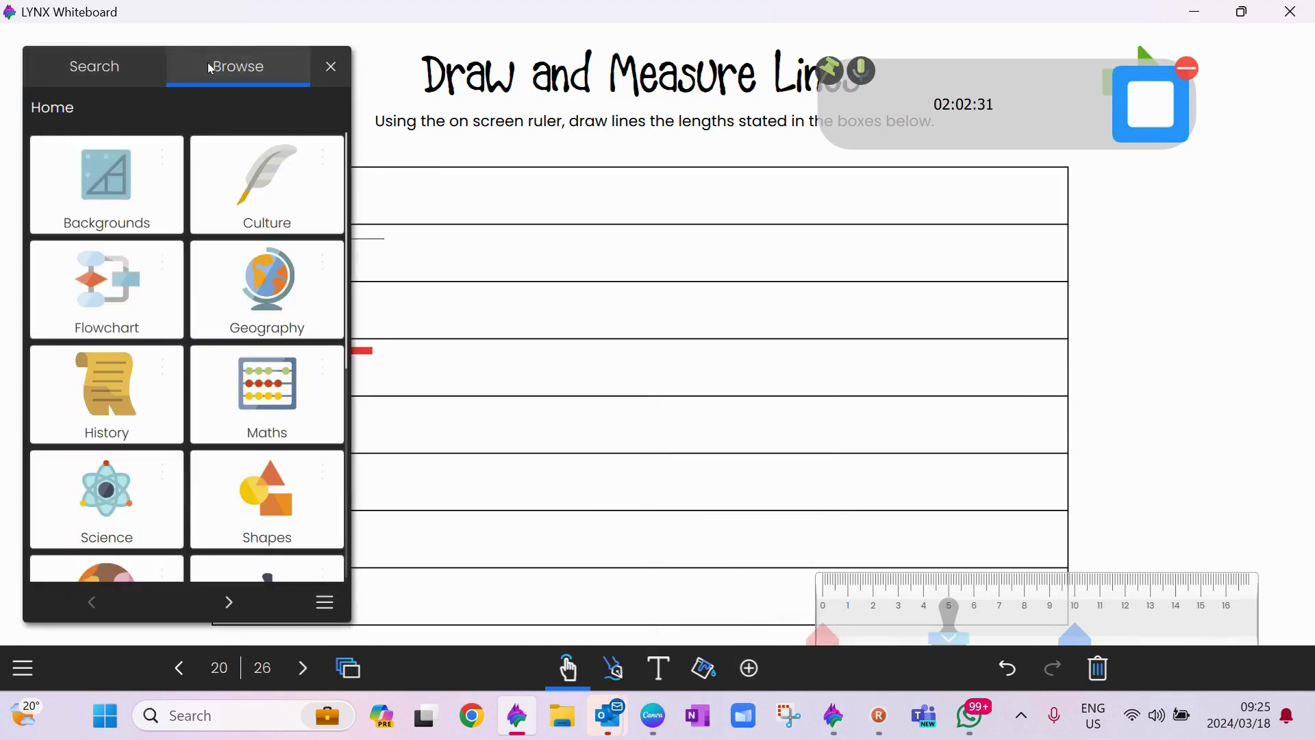
click(250, 426)
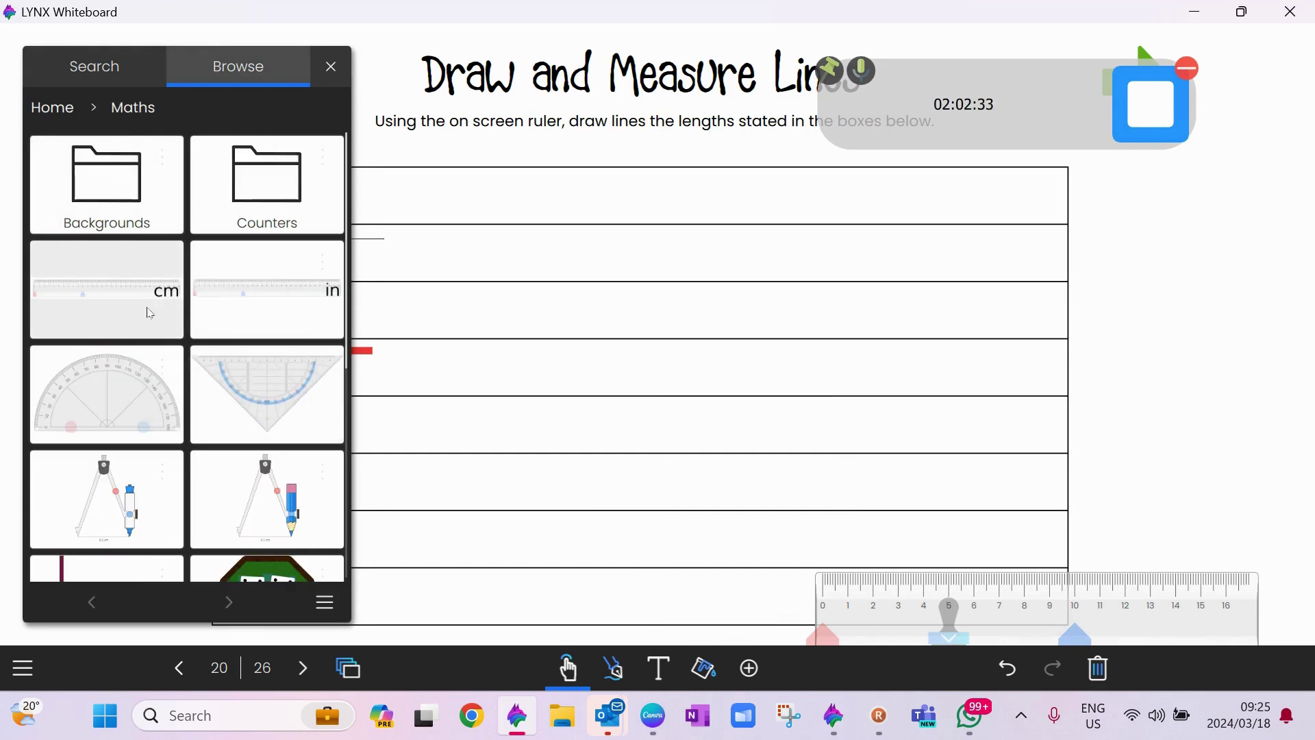
drag(145, 308, 717, 377)
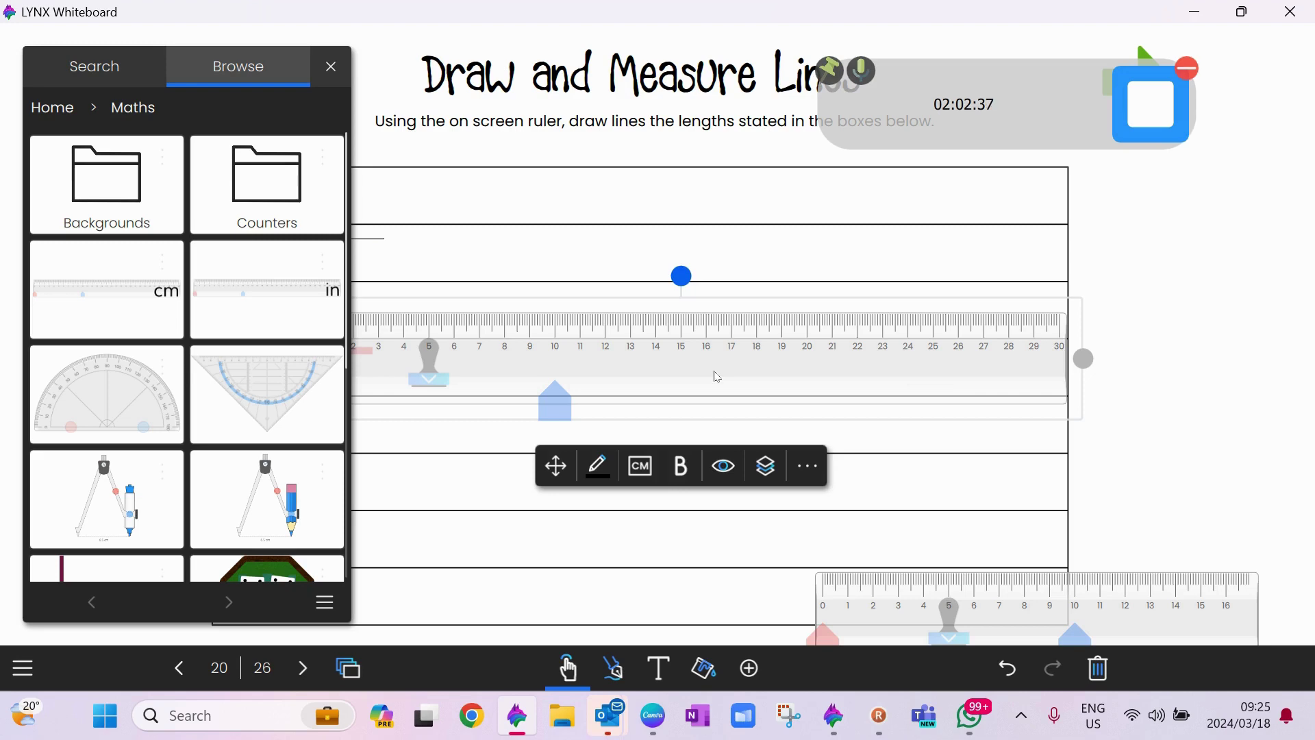
Close the content library, shorten the new ruler to just over 15 cm and align it with the start of the 15 cm row.
click(330, 66)
drag(1084, 363, 721, 365)
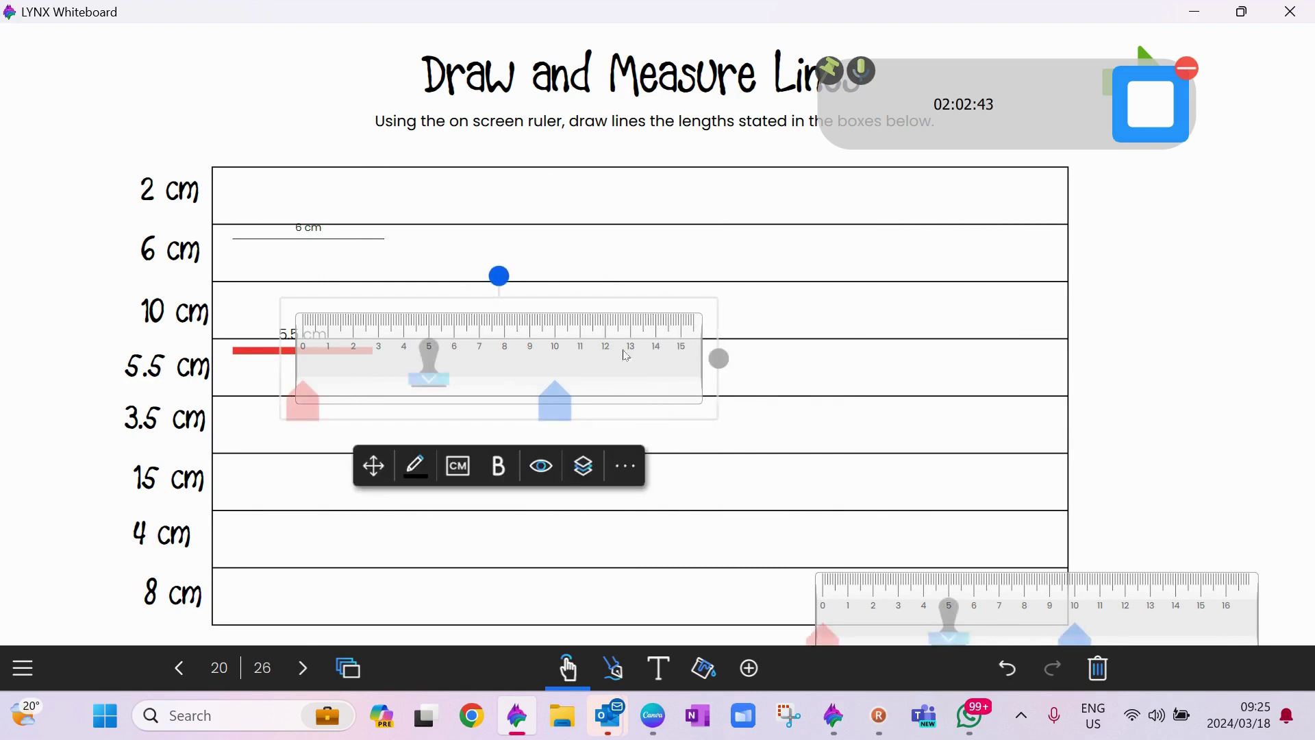
drag(602, 353, 531, 511)
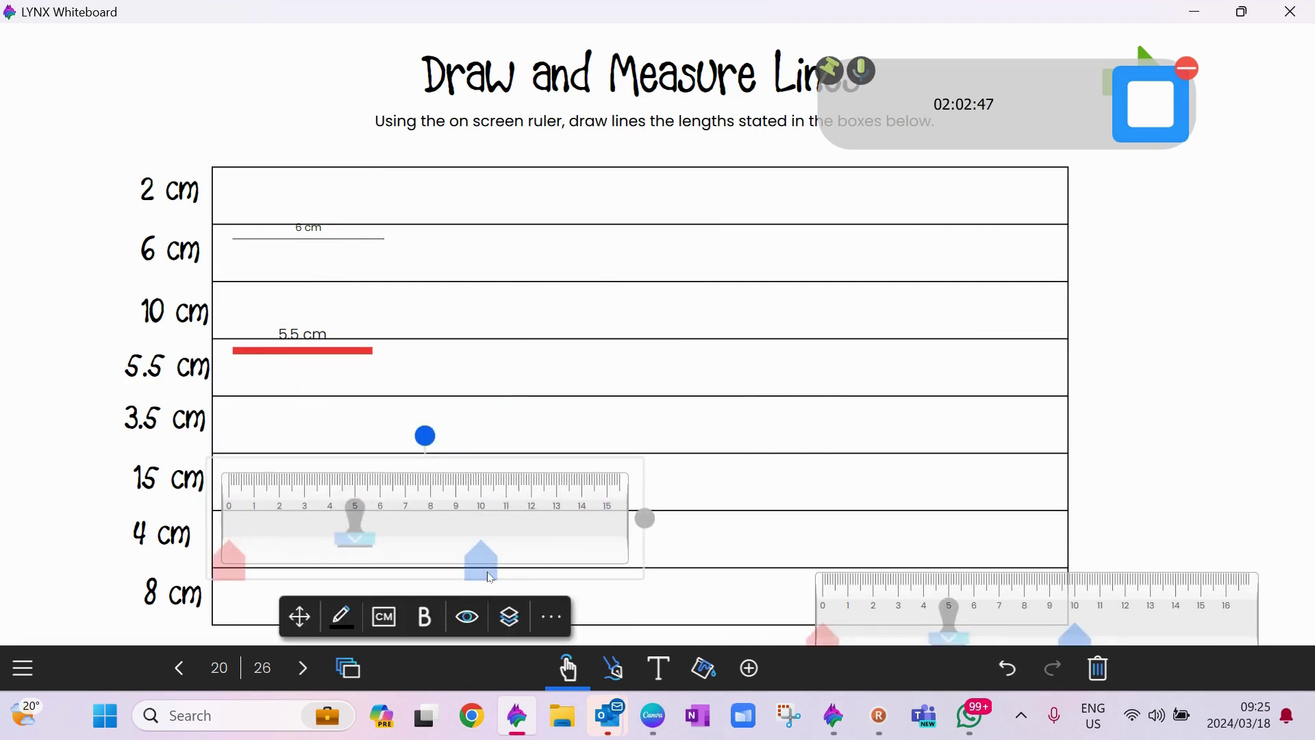
Set the ruler's measured length to 15 cm and its line style to green #06C270 with thickness 14.
drag(486, 566, 613, 579)
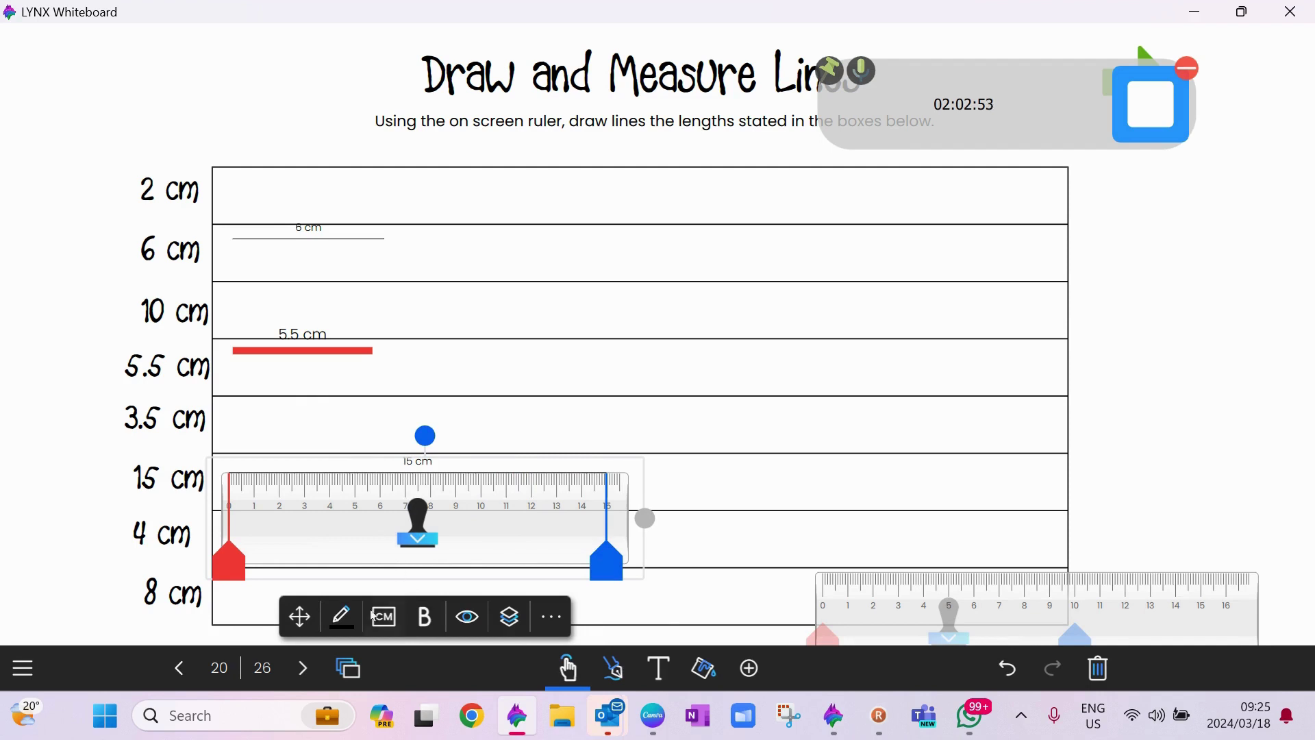
click(346, 615)
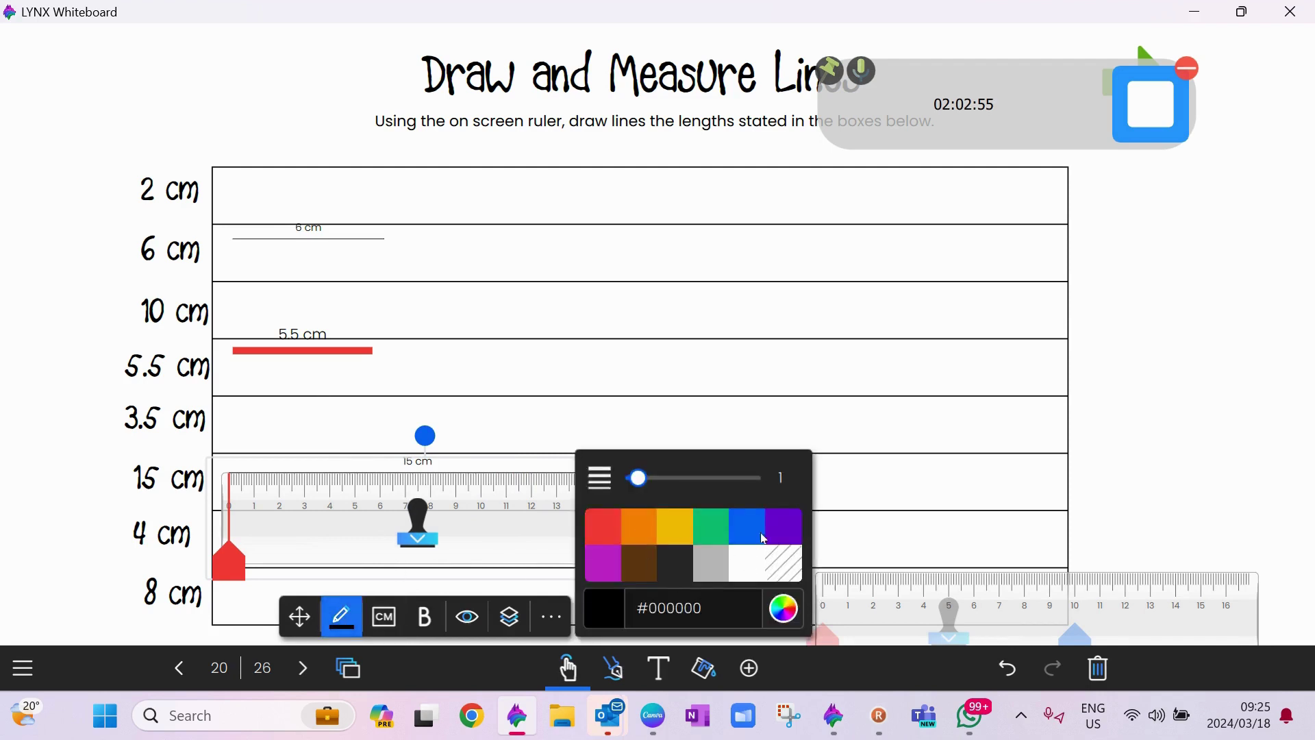
click(699, 526)
drag(639, 478, 681, 485)
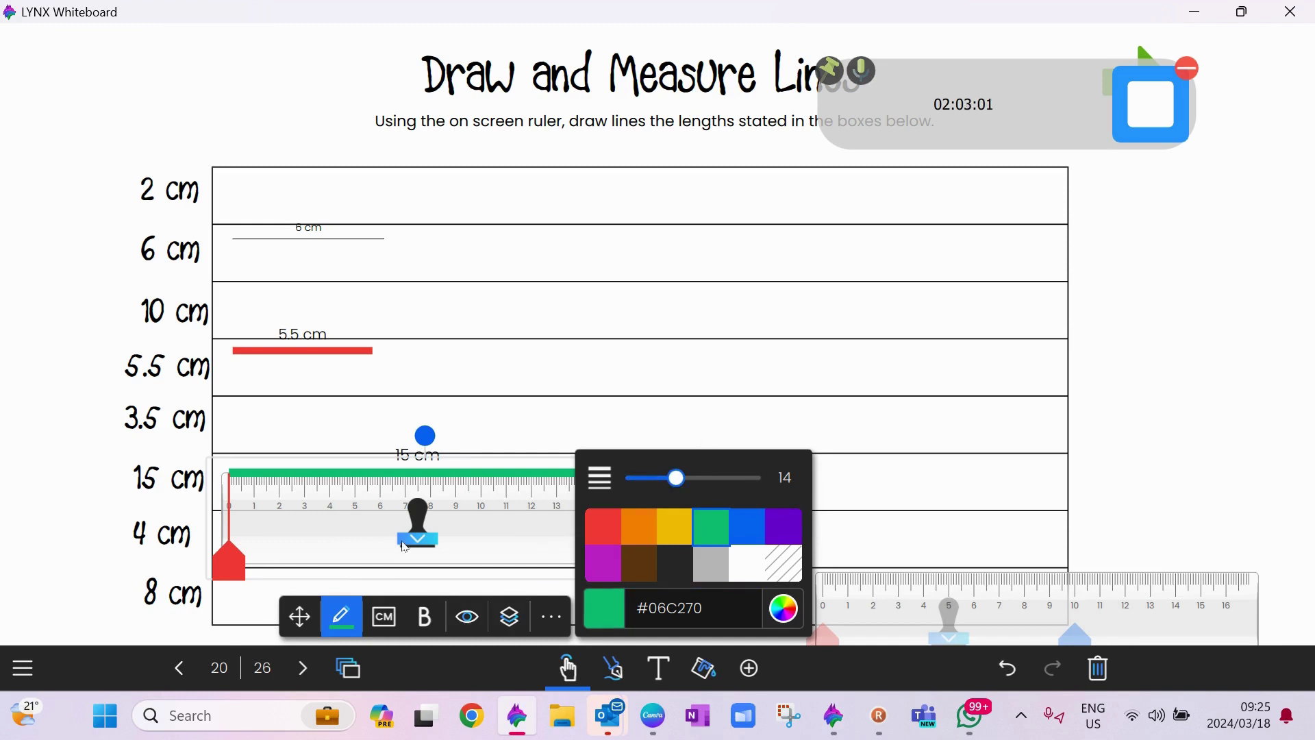
Stamp the green 15 cm line onto the 15 cm row and remove the ruler used for it.
click(414, 543)
drag(344, 543, 896, 482)
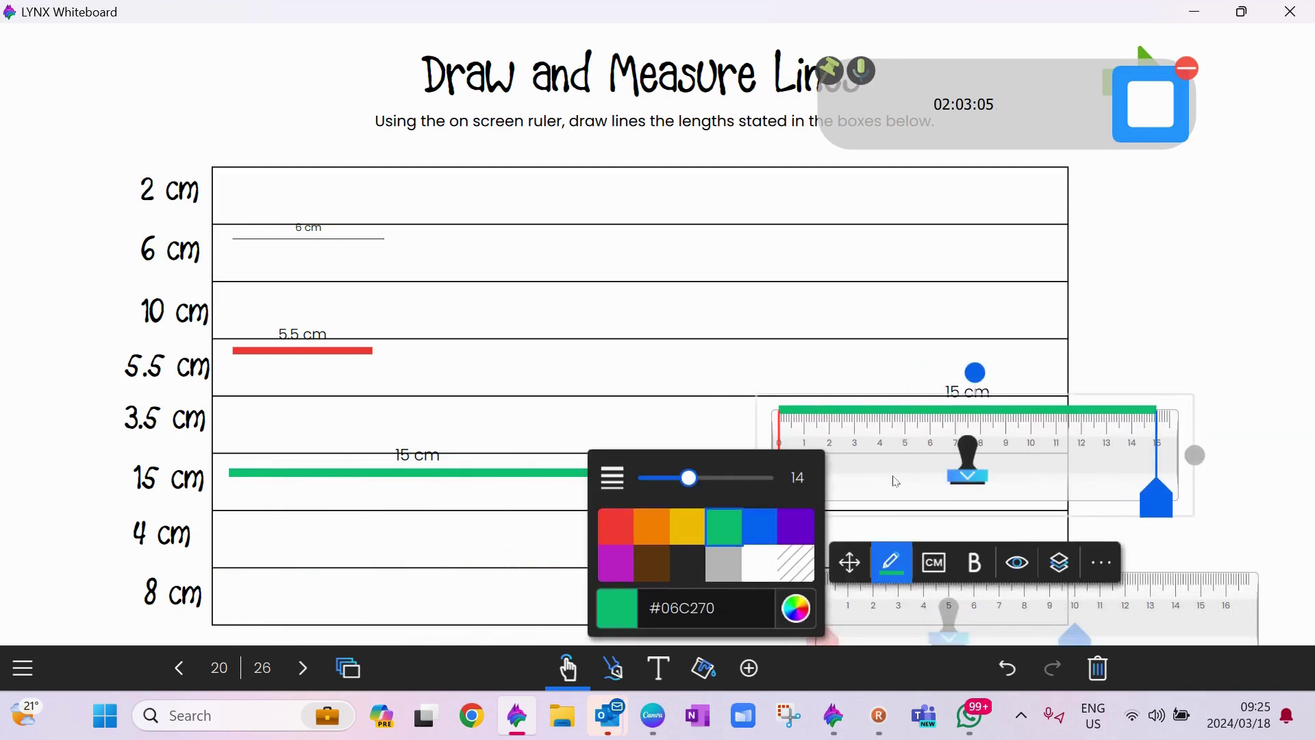
click(1103, 563)
click(727, 461)
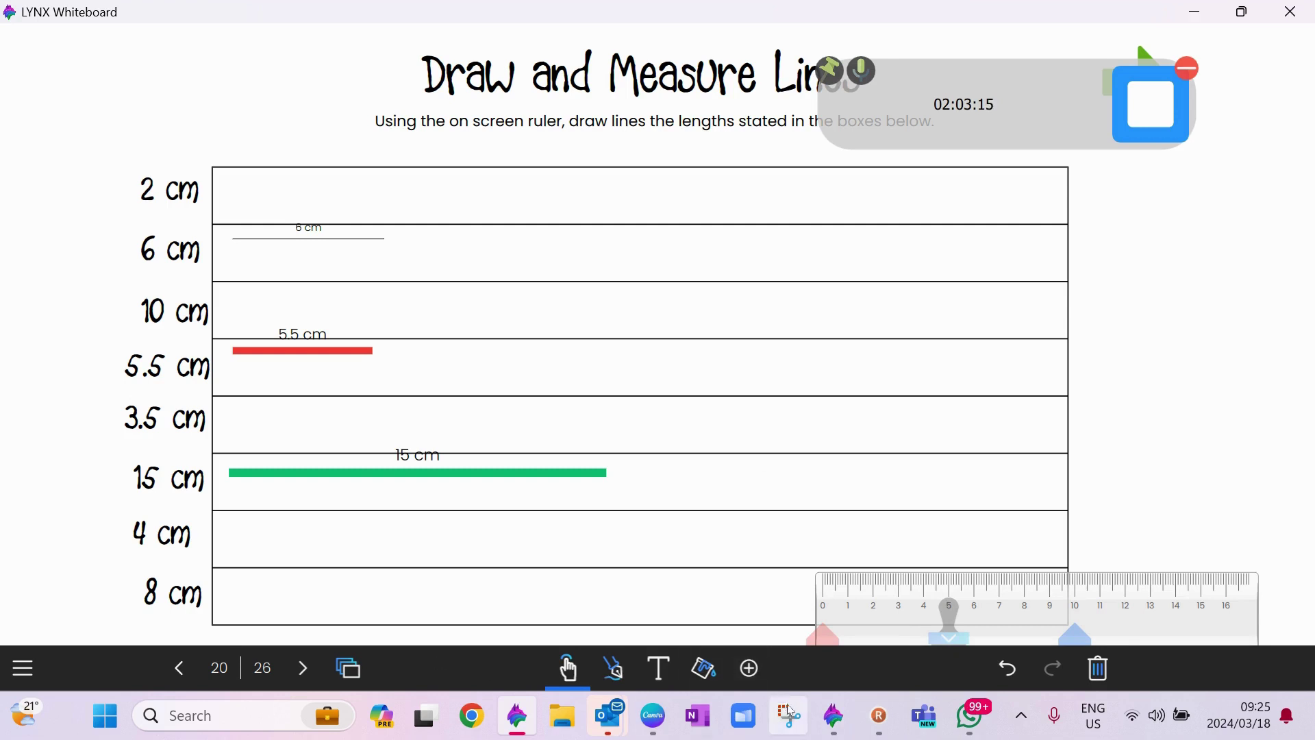
Open the page background for editing and select the measuring table to show how the page was built.
click(38, 668)
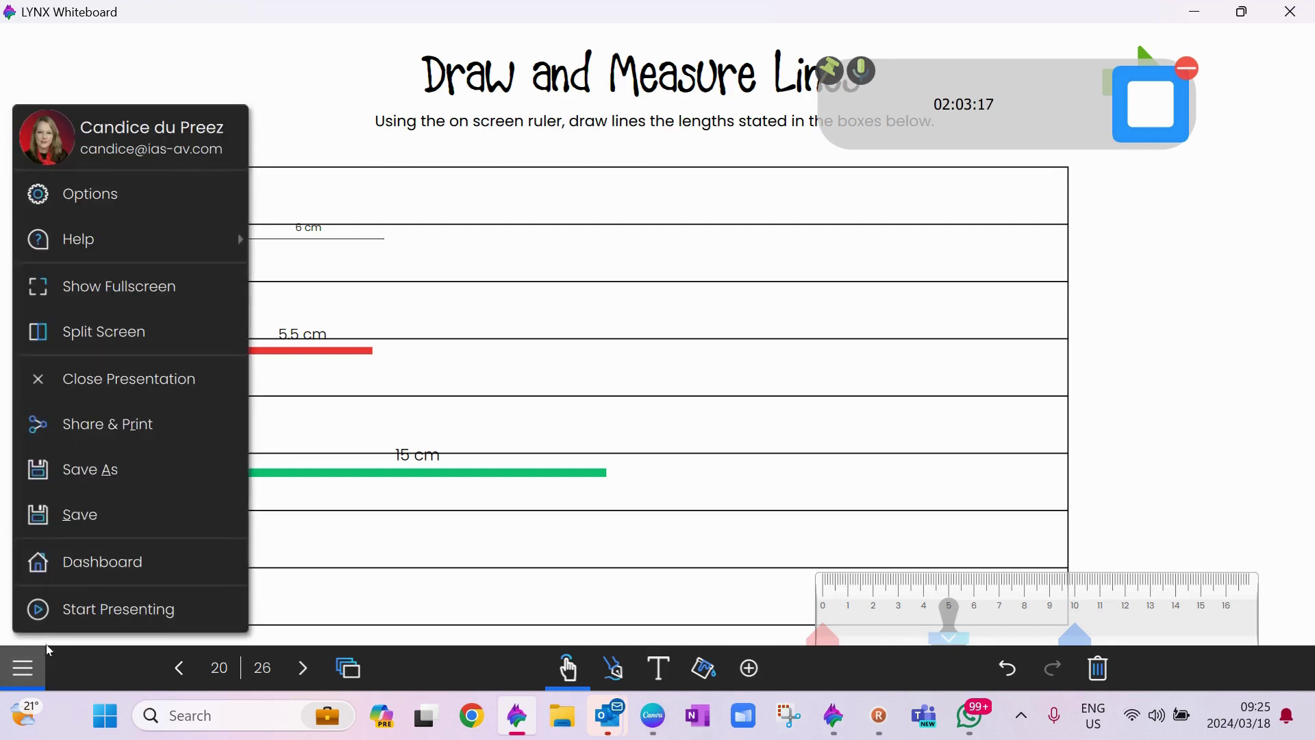
click(772, 659)
click(755, 672)
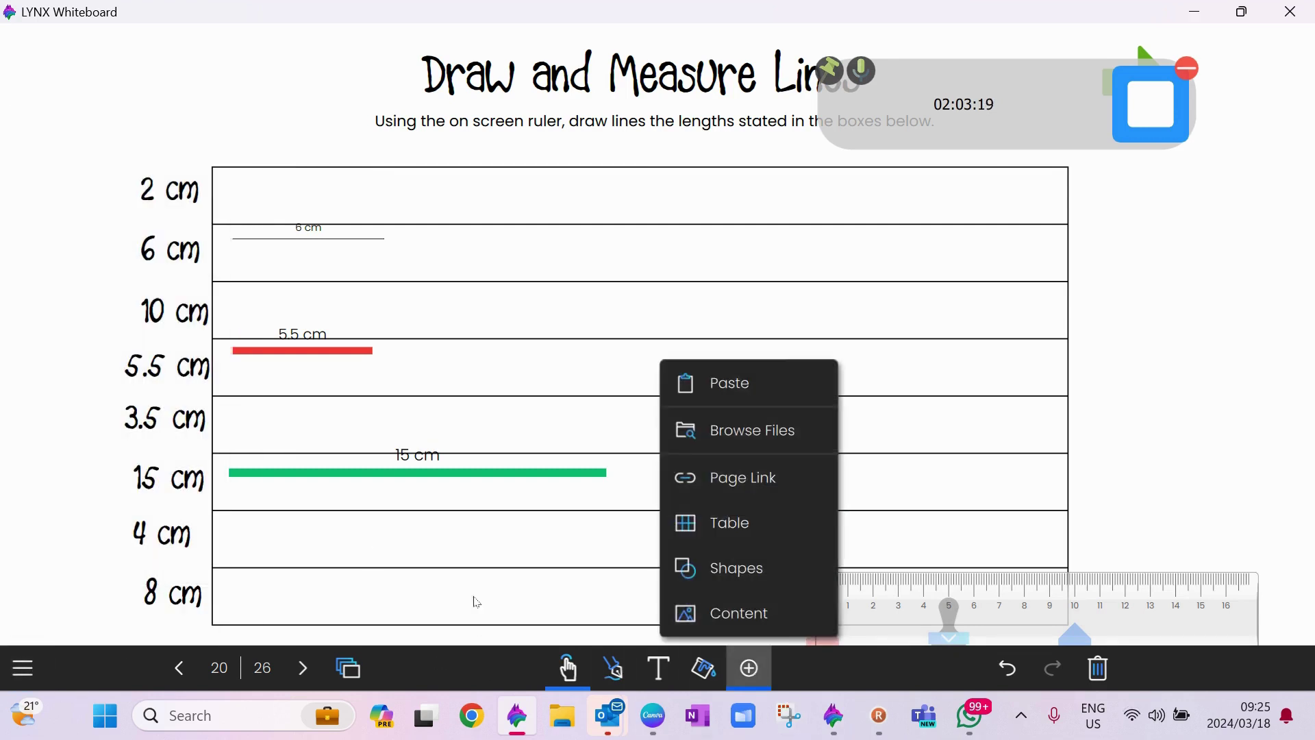
click(346, 664)
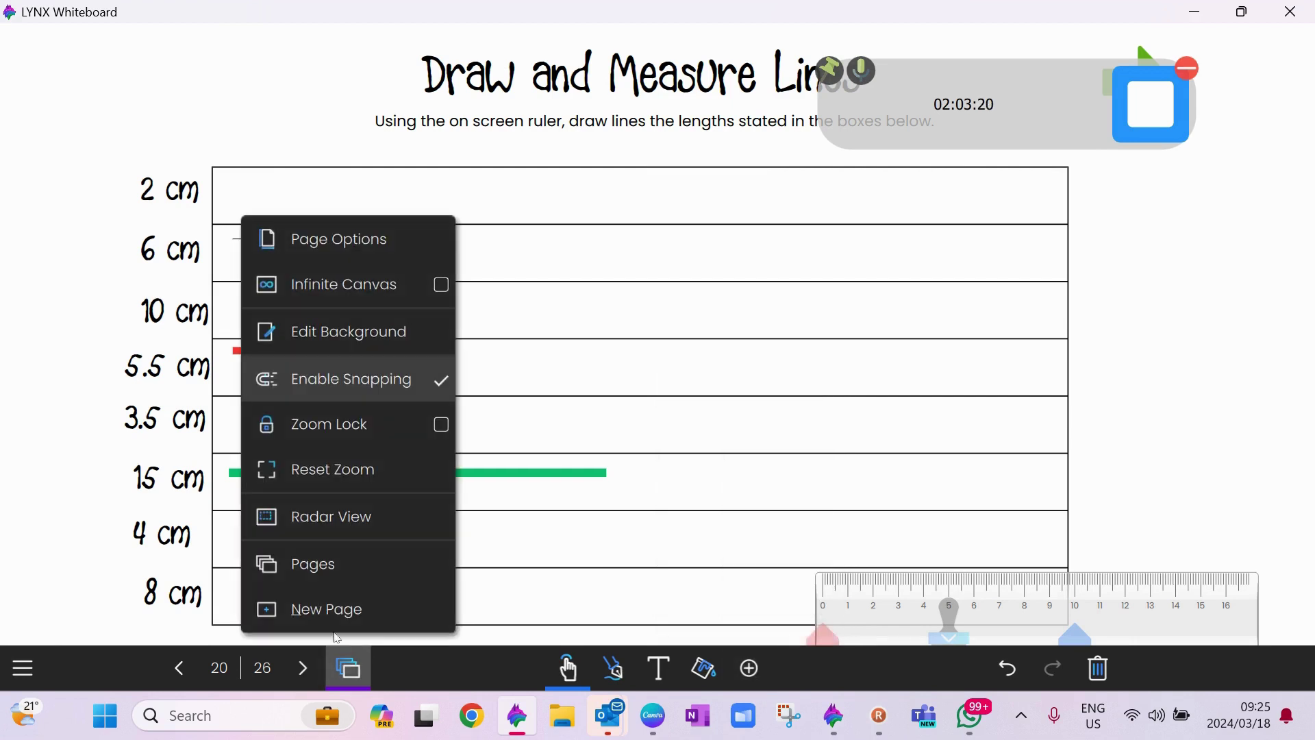
click(303, 334)
click(470, 179)
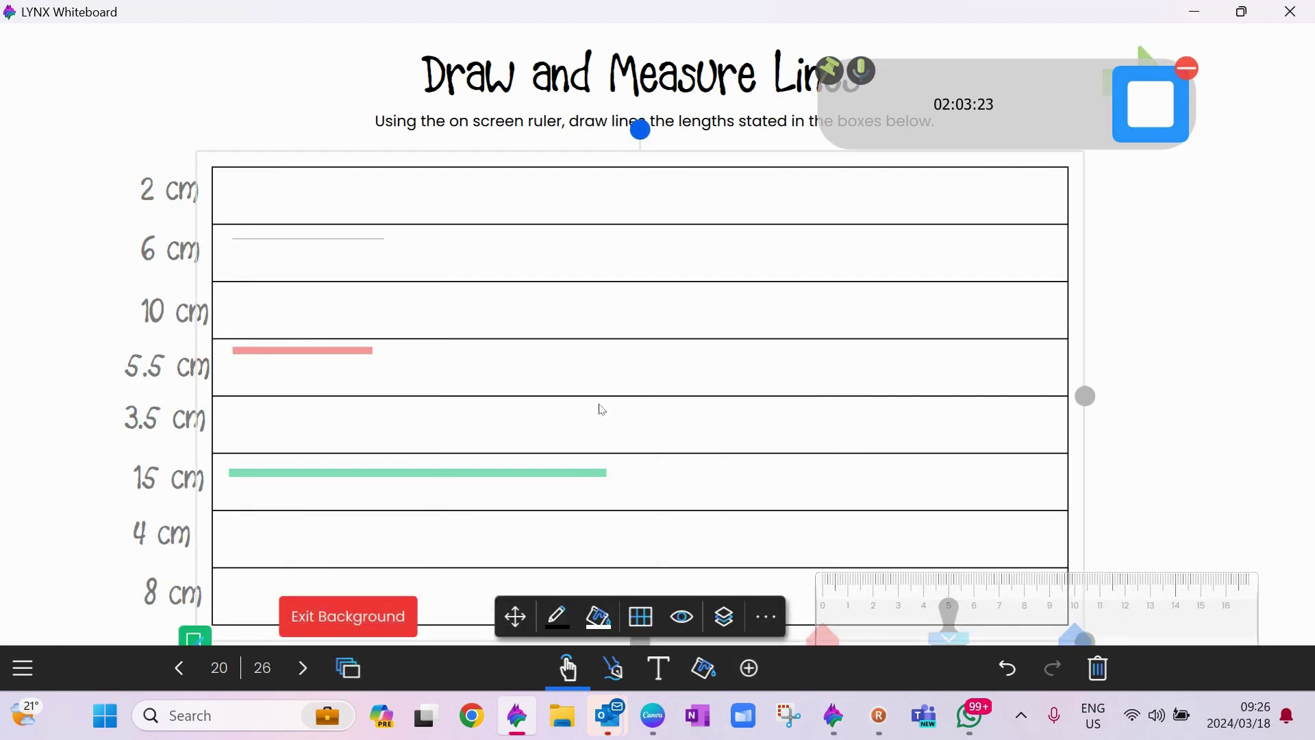
View the Insert Table size grid, cancel the insertion and exit background editing.
click(746, 677)
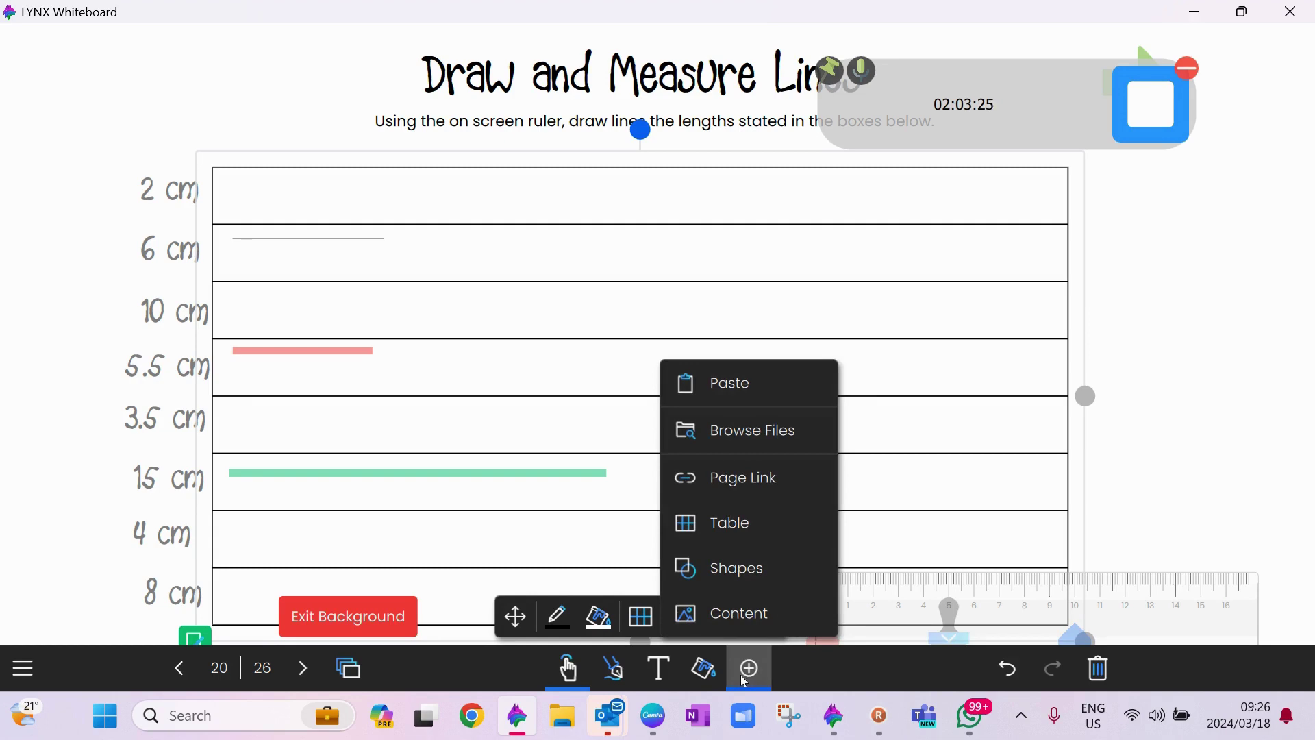
click(744, 535)
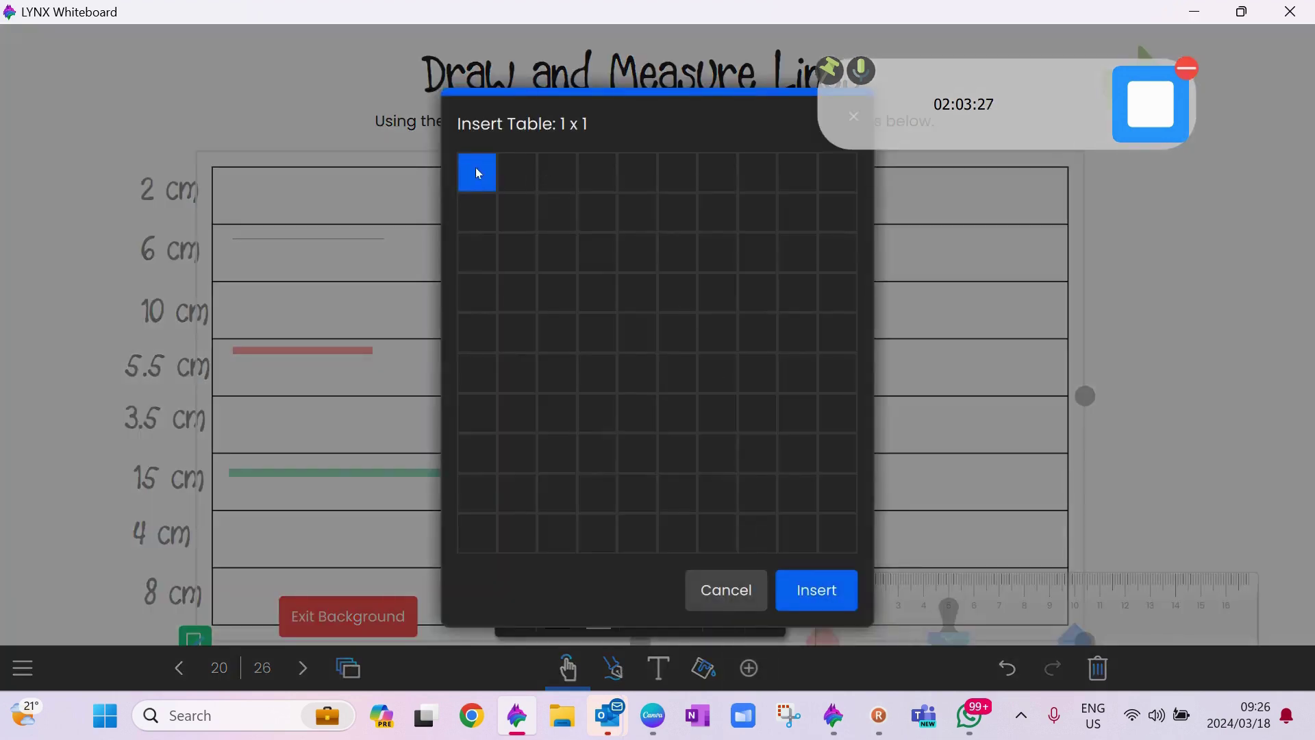
click(731, 592)
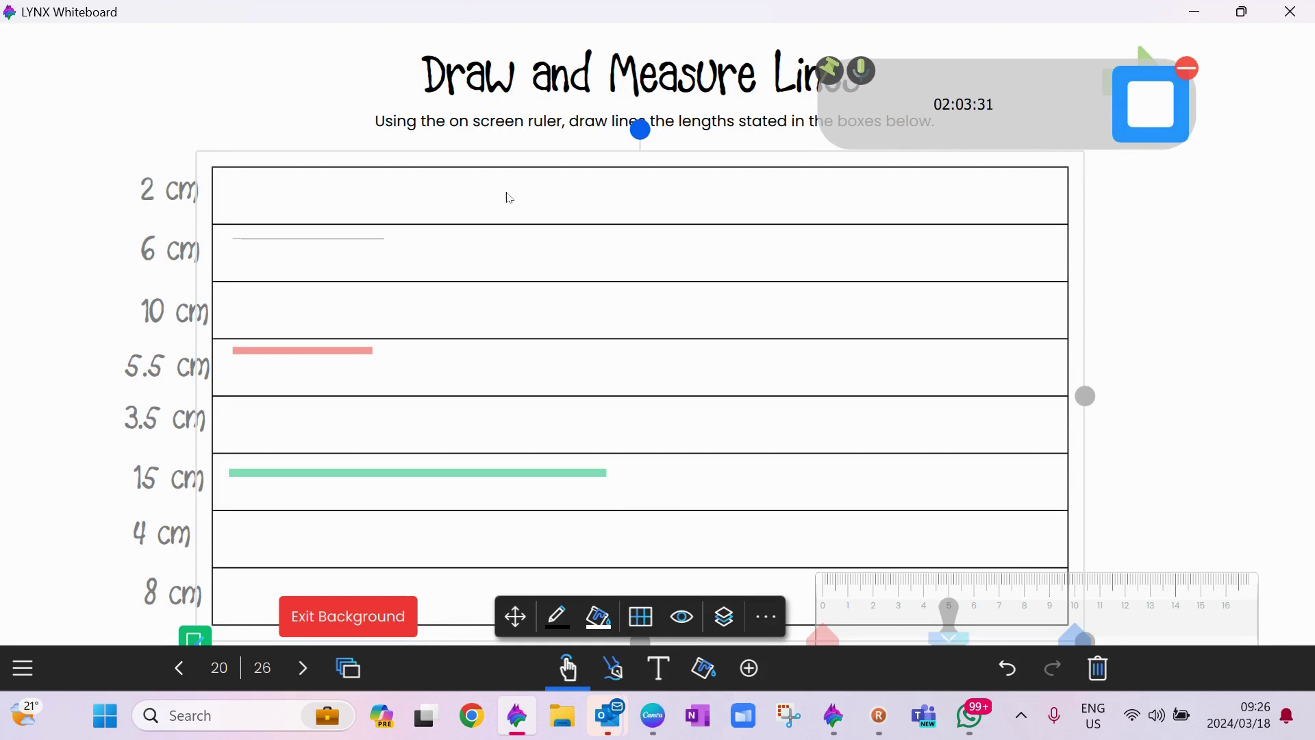
click(328, 620)
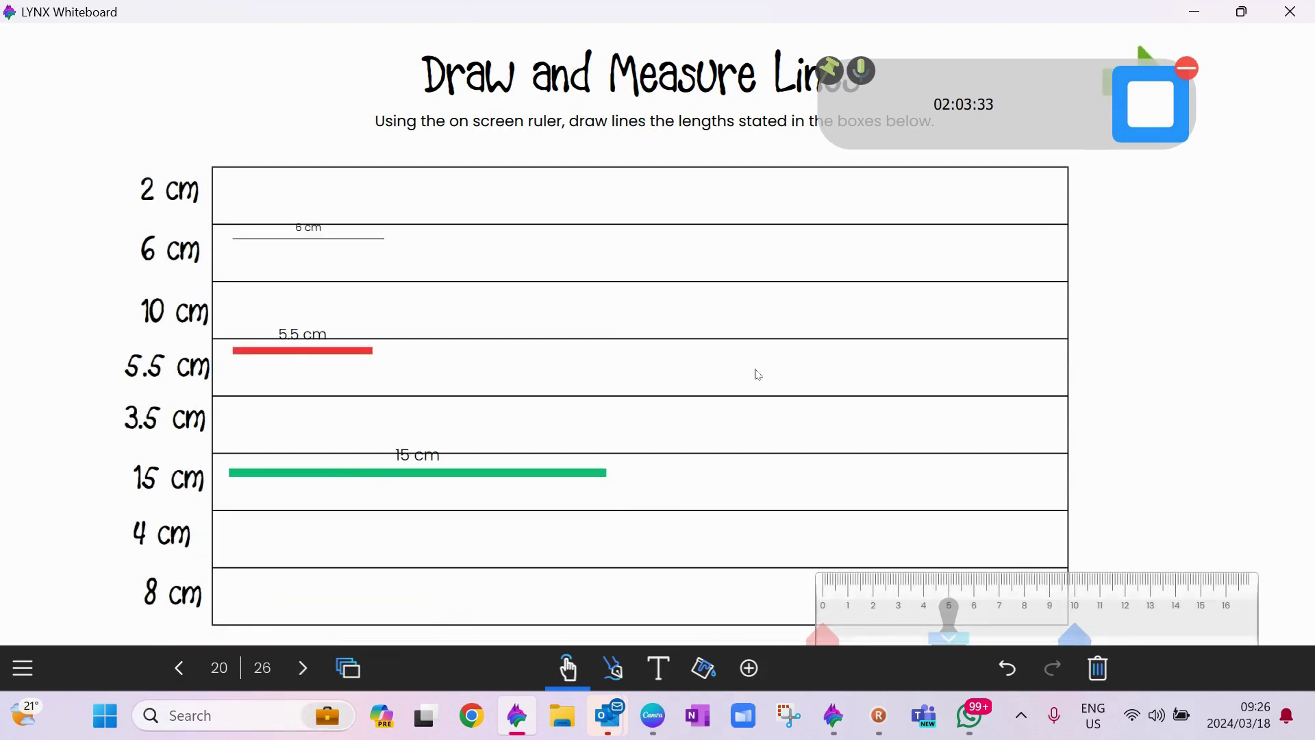